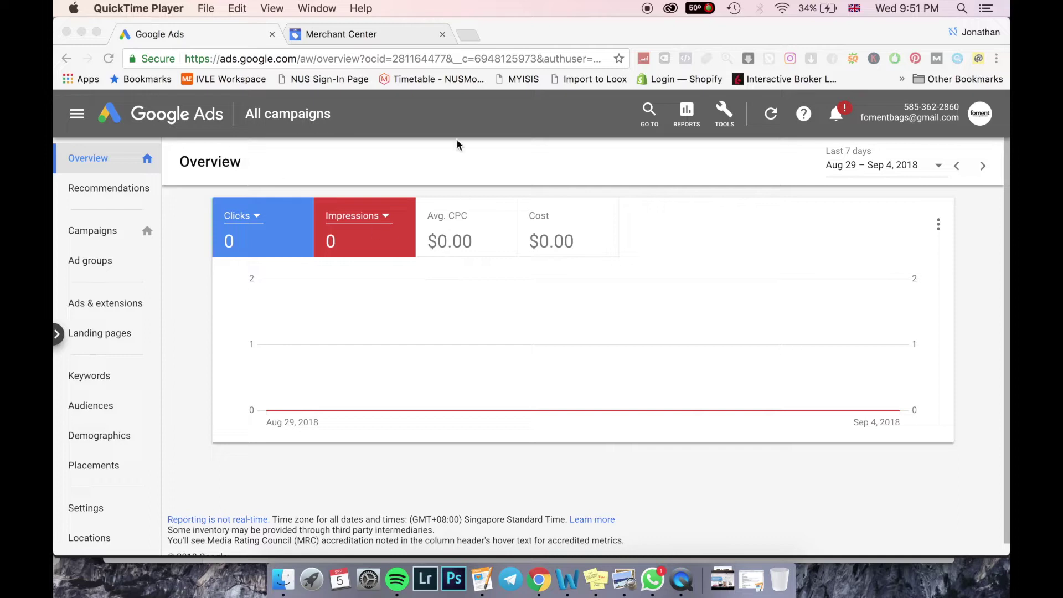
Look over the Merchant Center home page and return to the Google Ads overview.
click(386, 35)
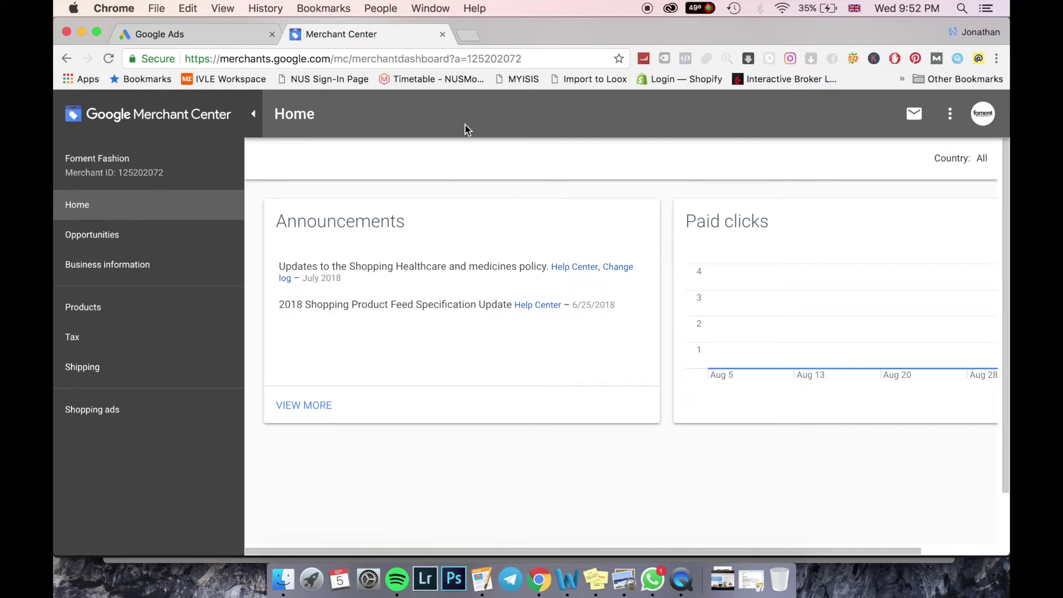
click(156, 35)
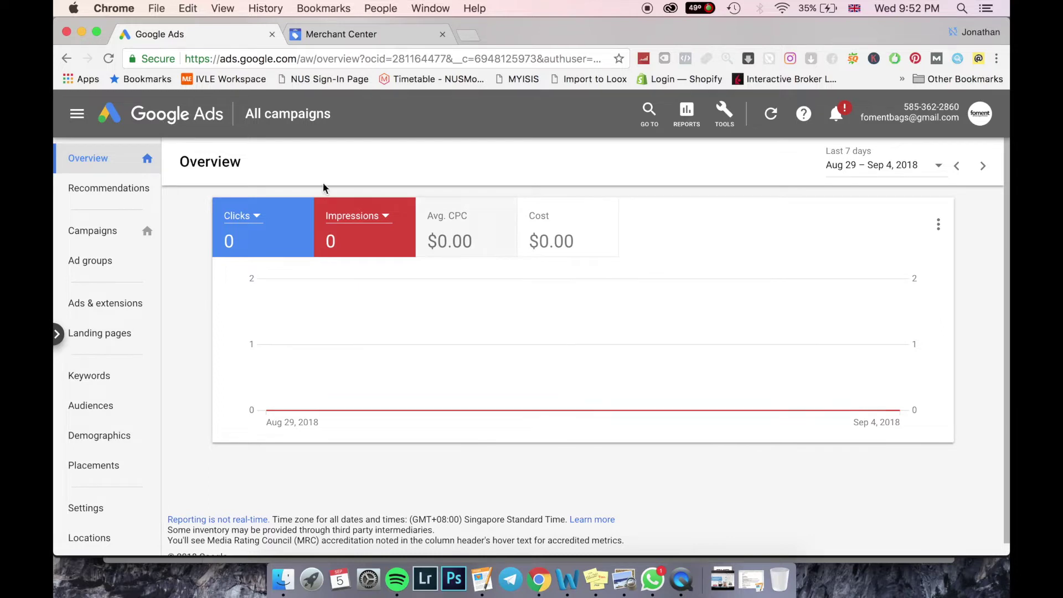
click(338, 37)
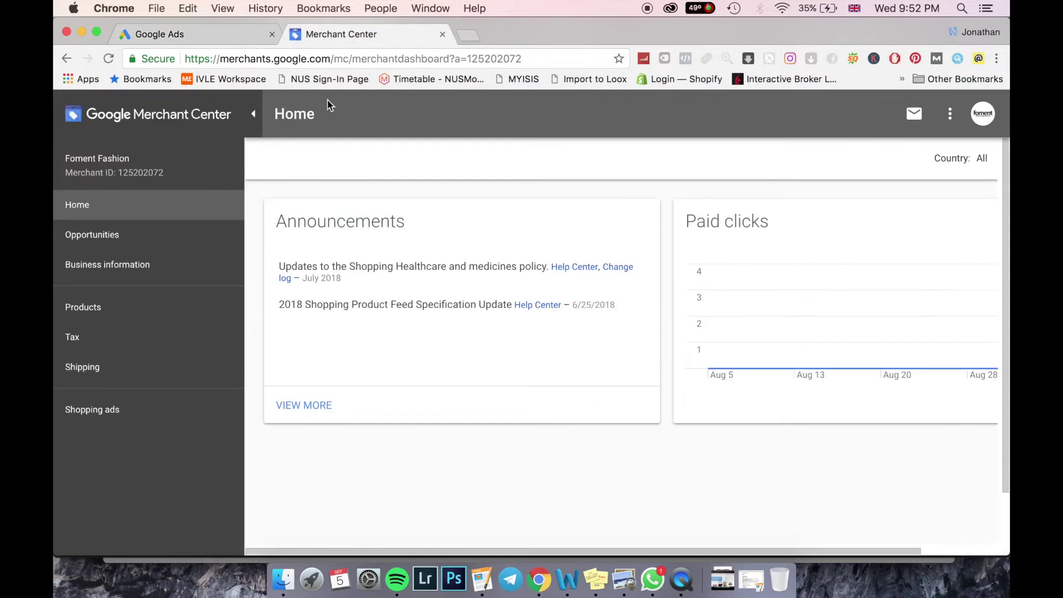
click(219, 34)
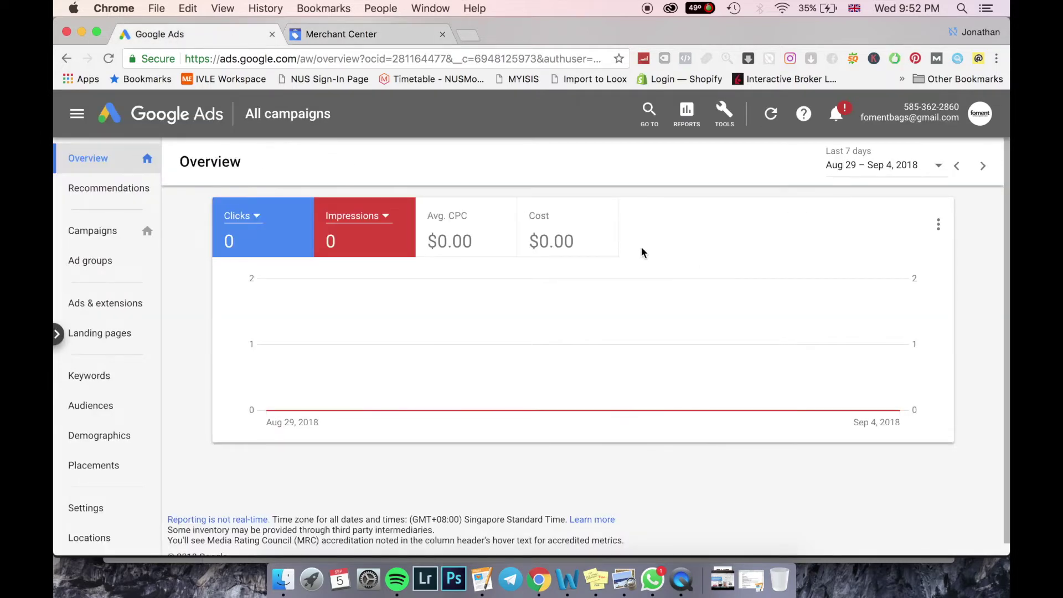
Check the Google Merchant Center link among the linked accounts, and return to the campaigns overview.
click(729, 118)
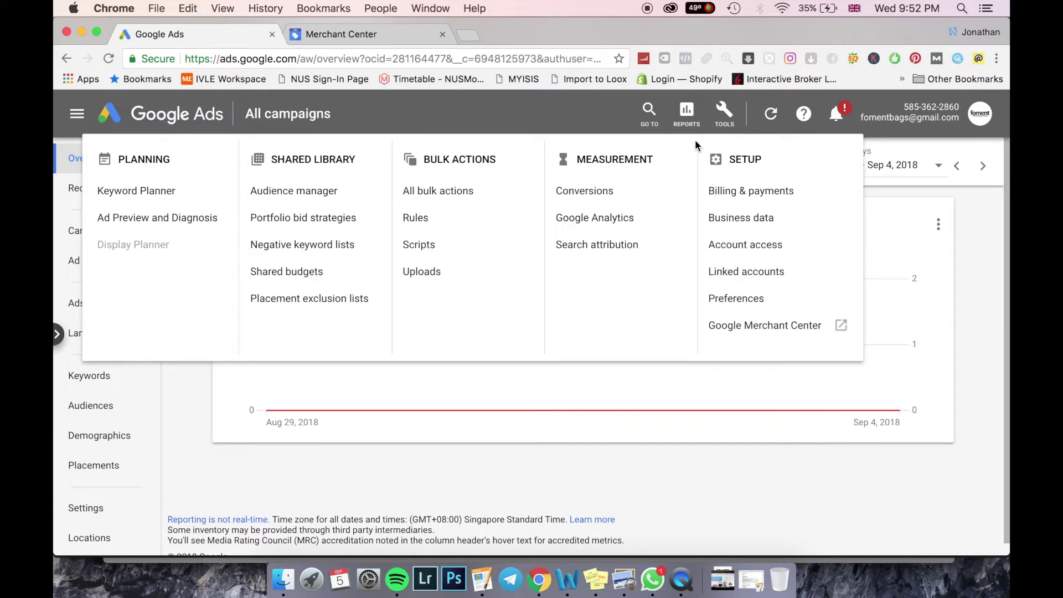
click(741, 273)
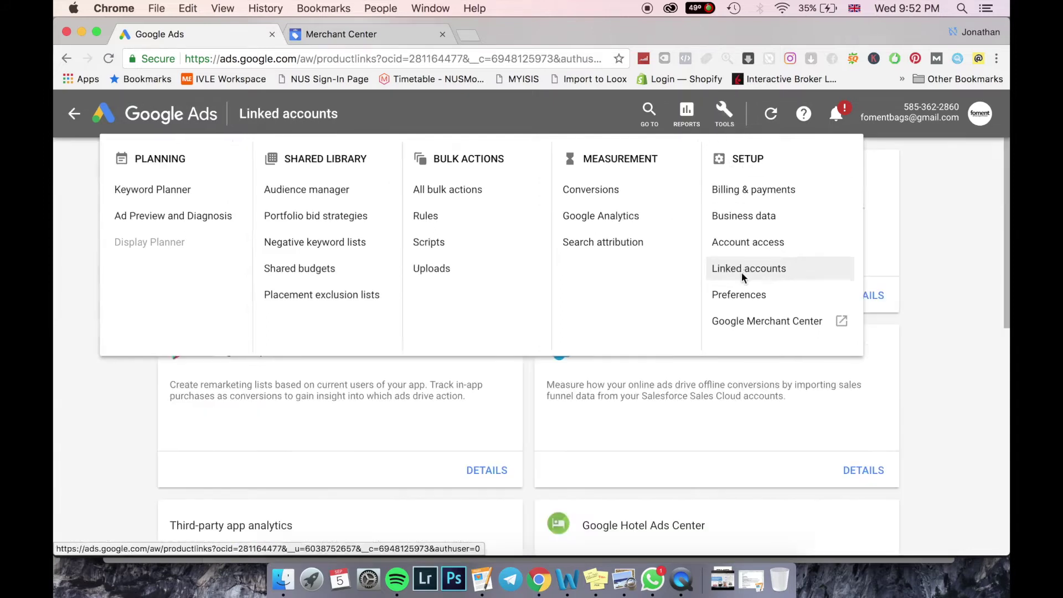
scroll(333, 329, down, 7)
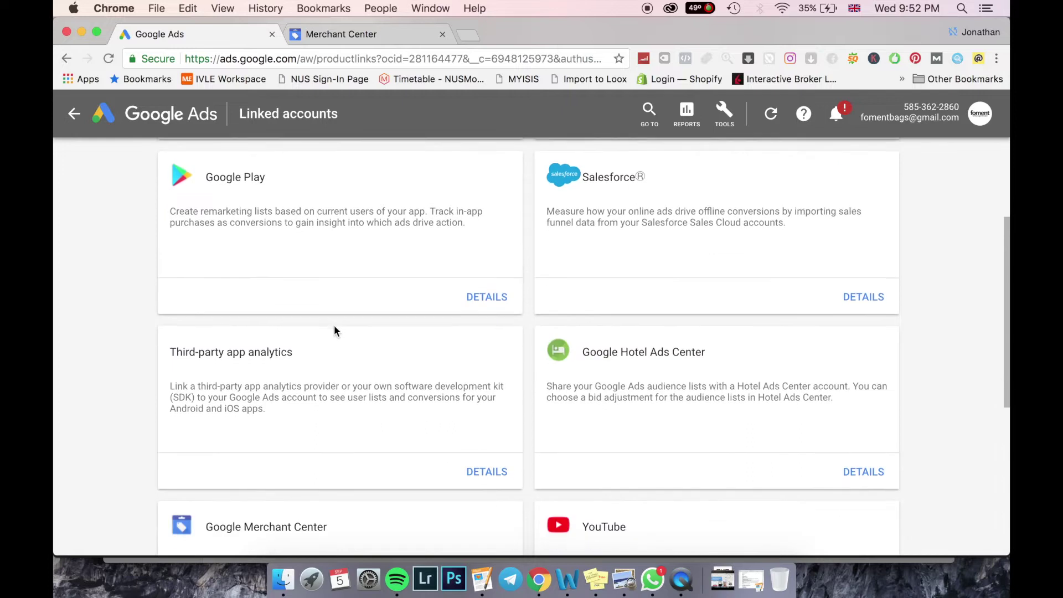
scroll(337, 329, down, 3)
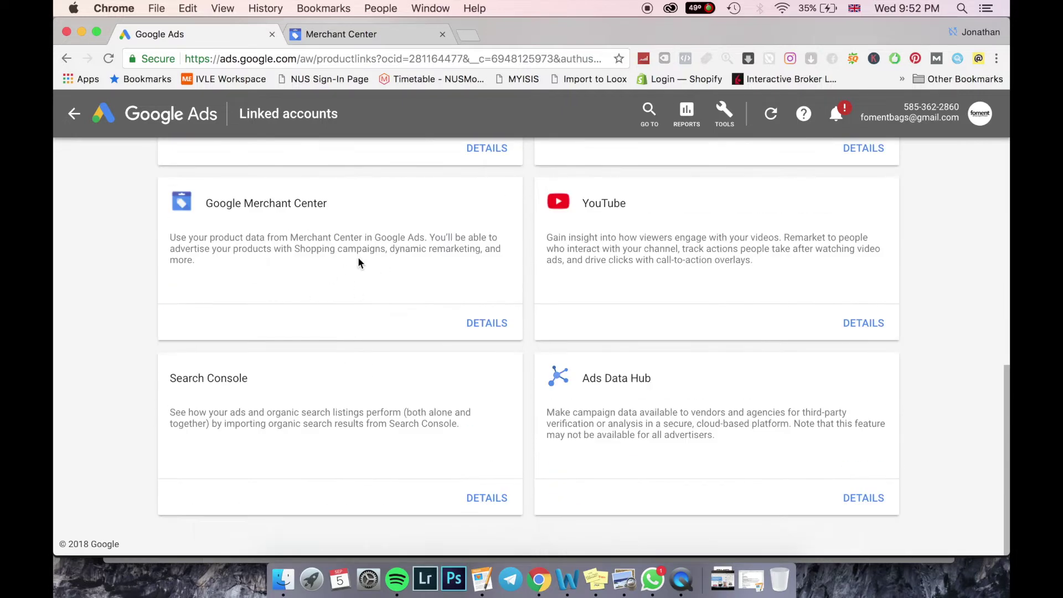
click(478, 326)
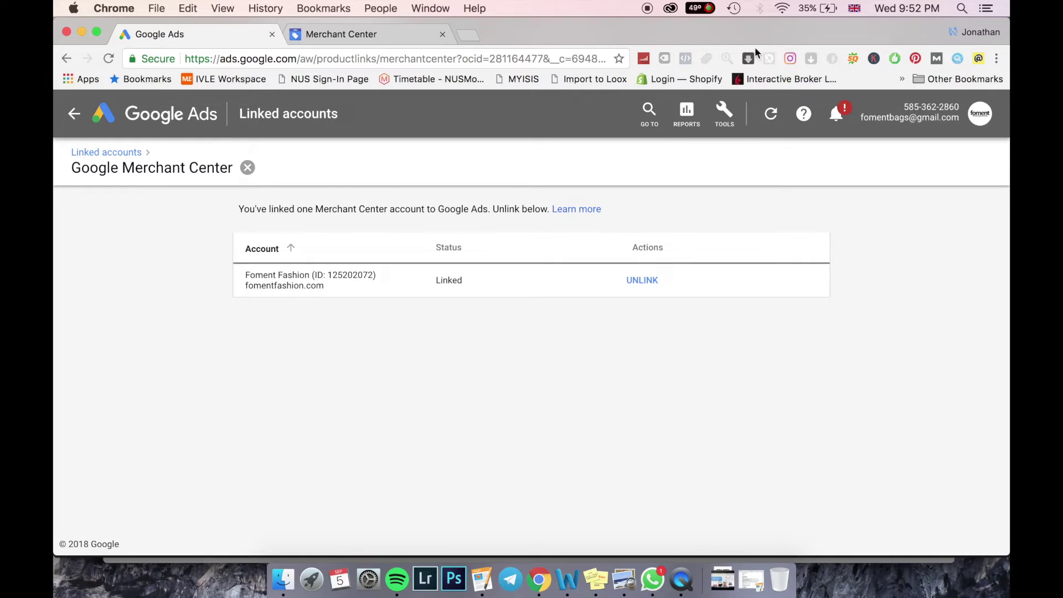
click(76, 114)
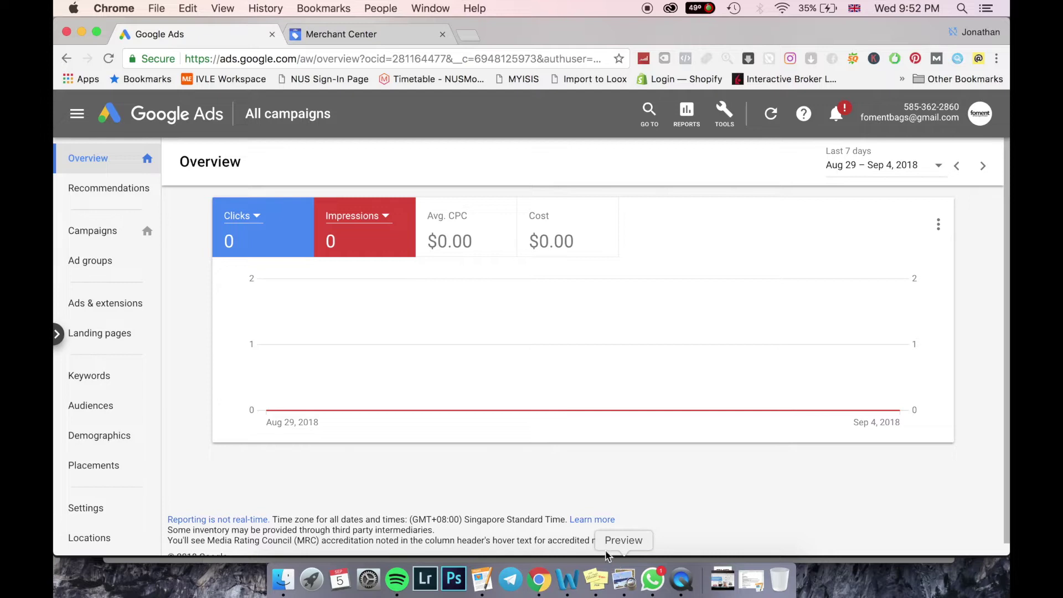
Start a new campaign from the campaigns page with Sales as its goal.
mouse_move(339, 387)
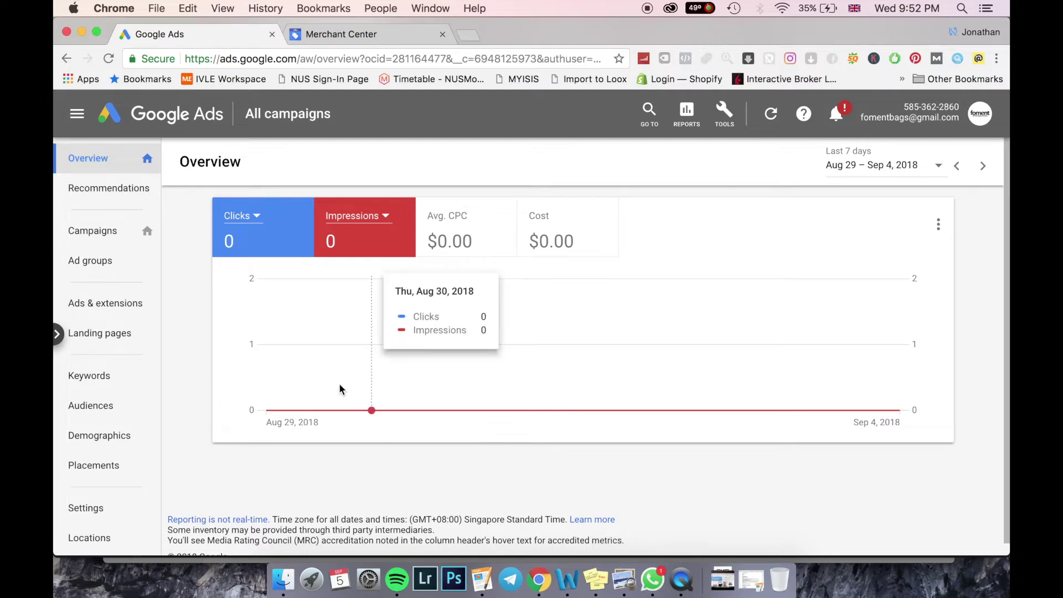
click(116, 239)
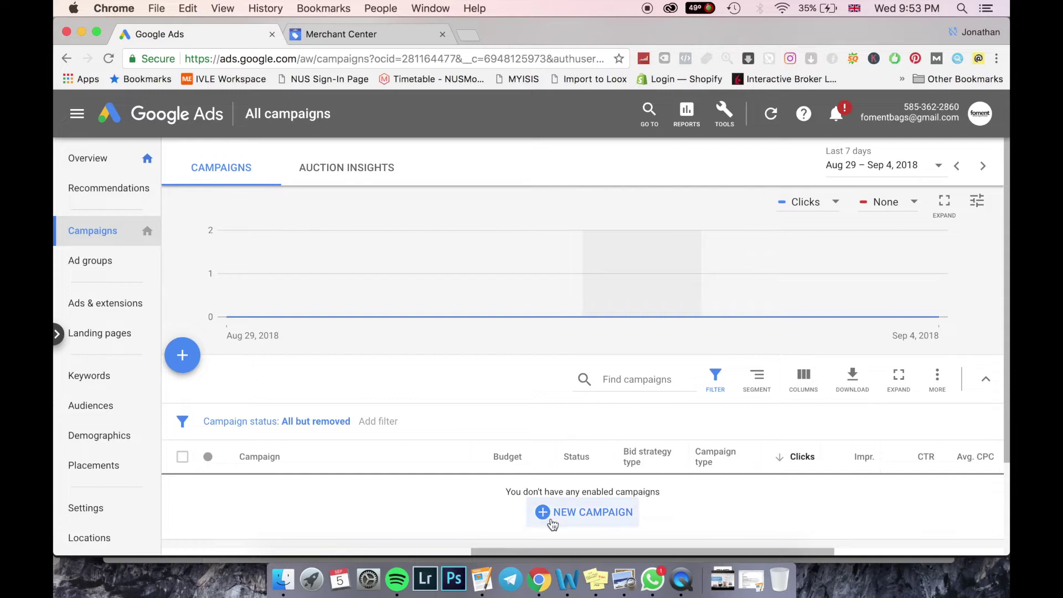
click(183, 356)
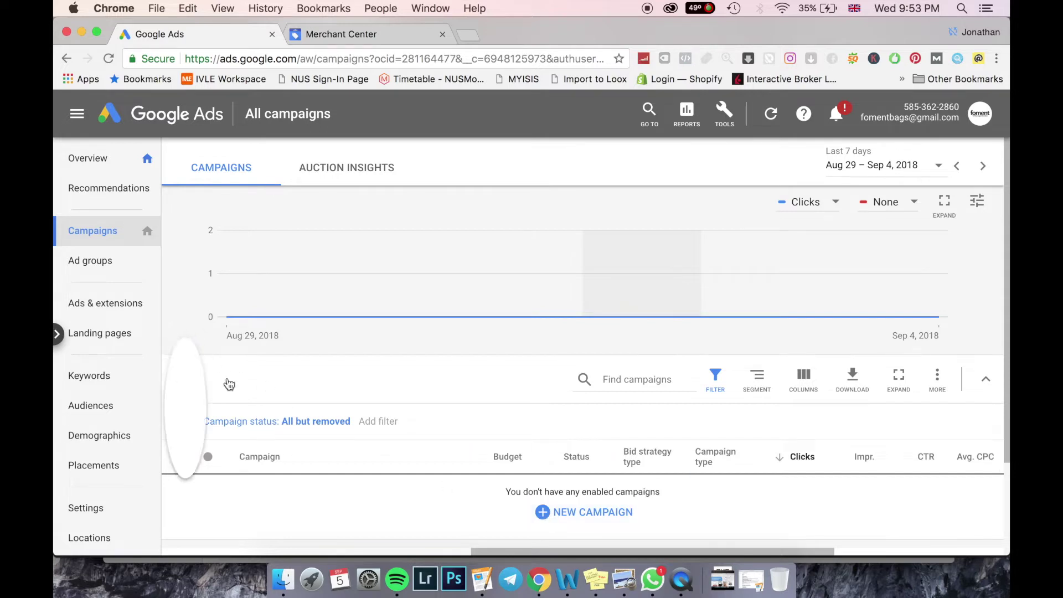
click(281, 410)
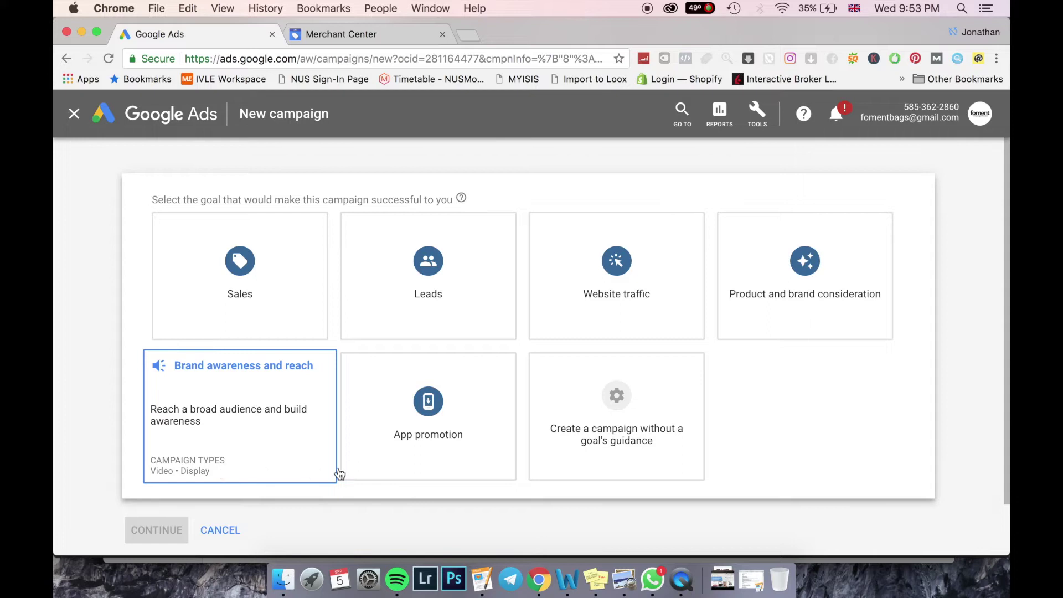
scroll(387, 354, down, 1)
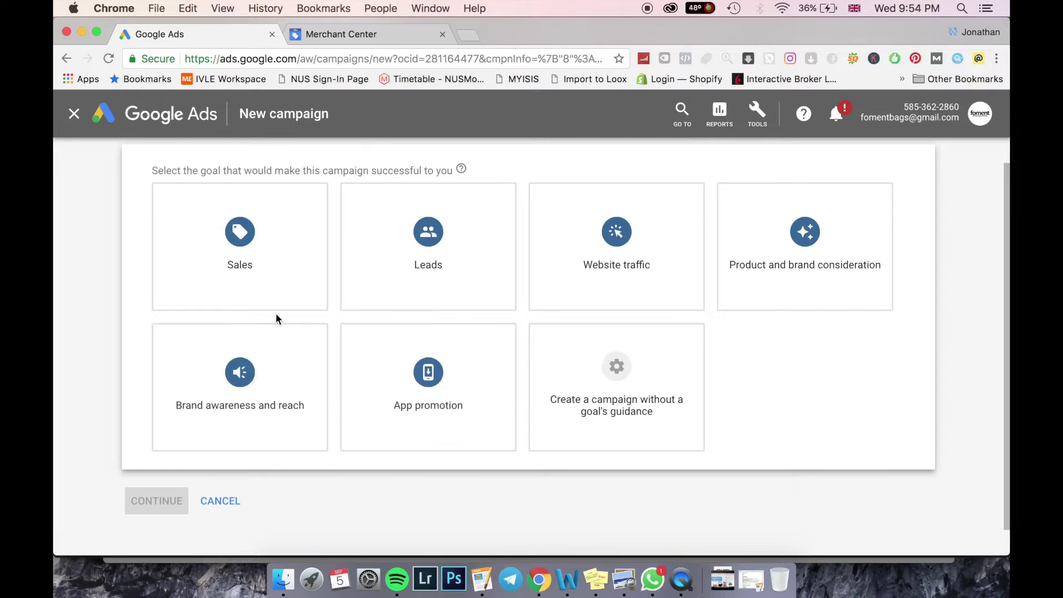
click(274, 251)
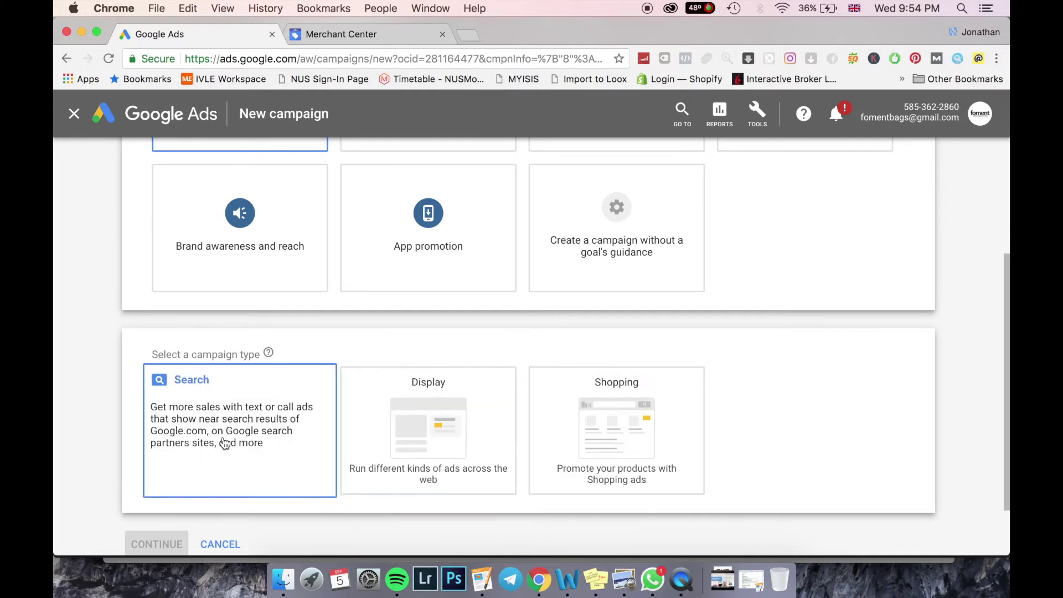
Choose the Search campaign type and set website visits to google.com as the way to reach the goal.
click(246, 419)
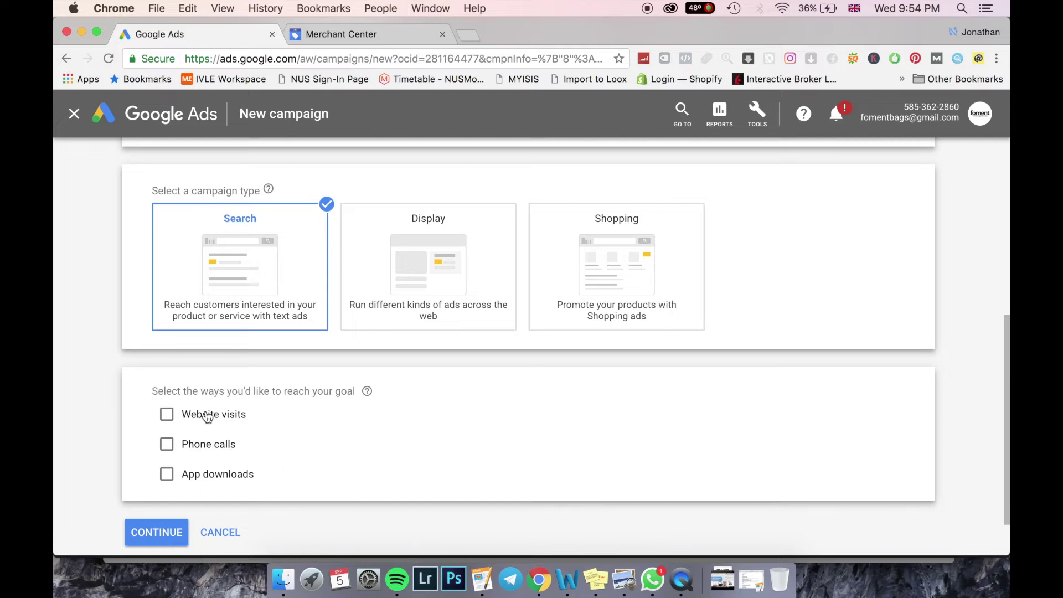
click(208, 417)
click(265, 444)
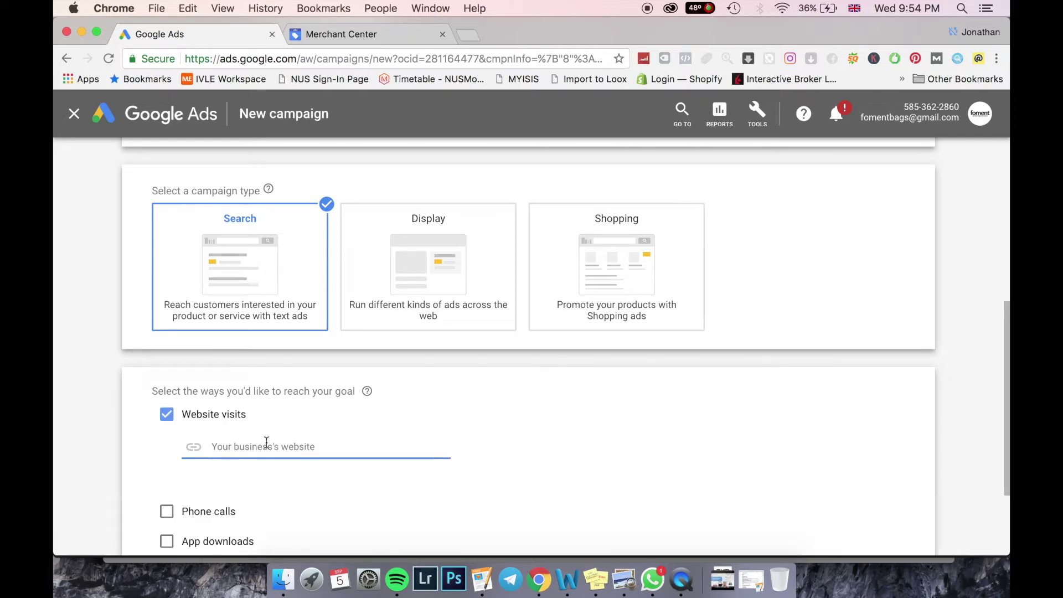
text(google.com)
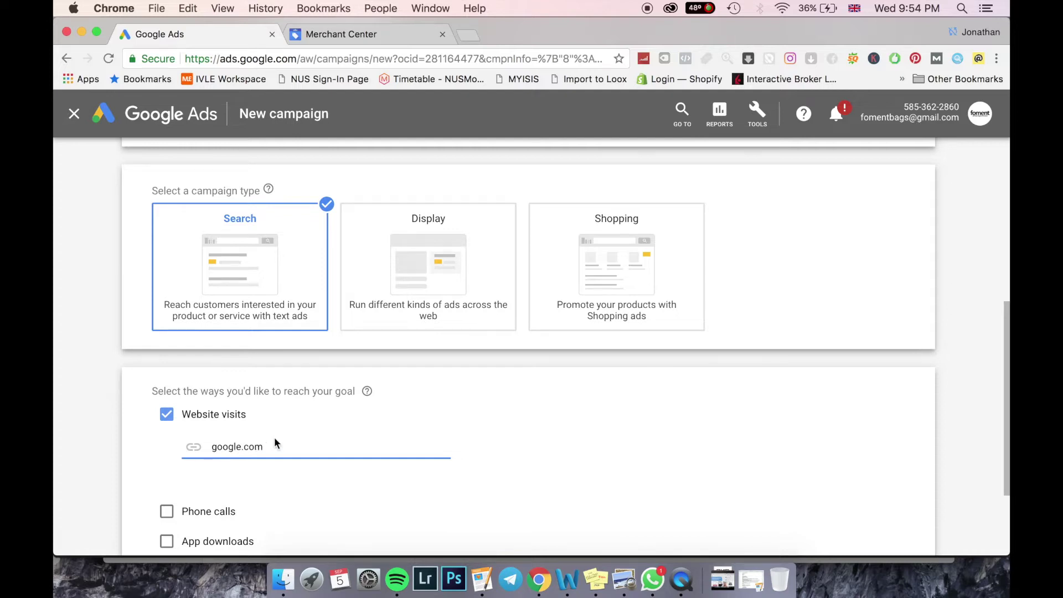
scroll(274, 443, down, 3)
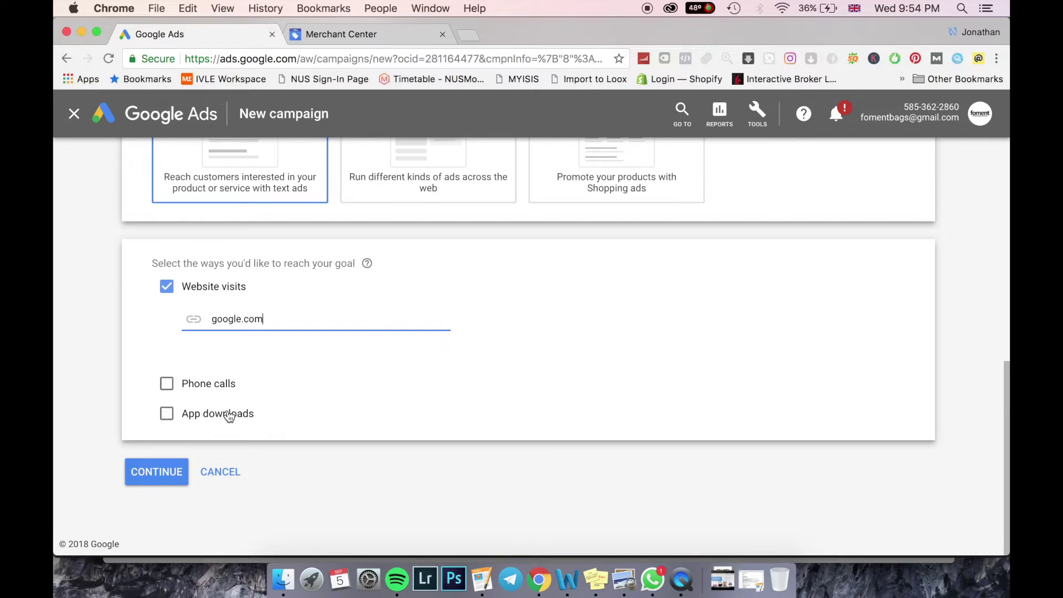
Leave App downloads unselected and continue to the campaign settings.
drag(252, 416, 224, 419)
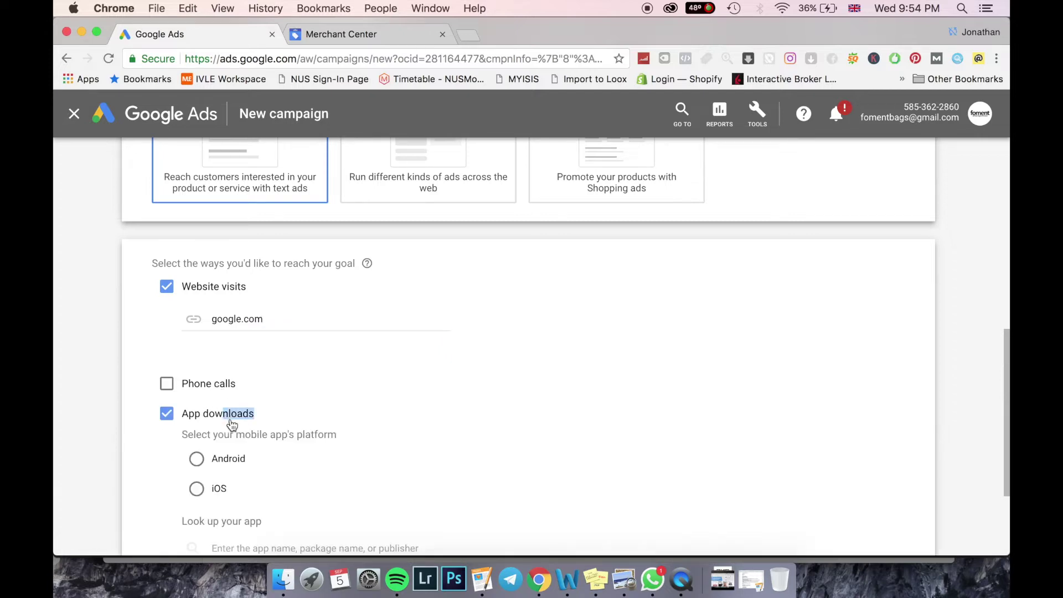
click(167, 415)
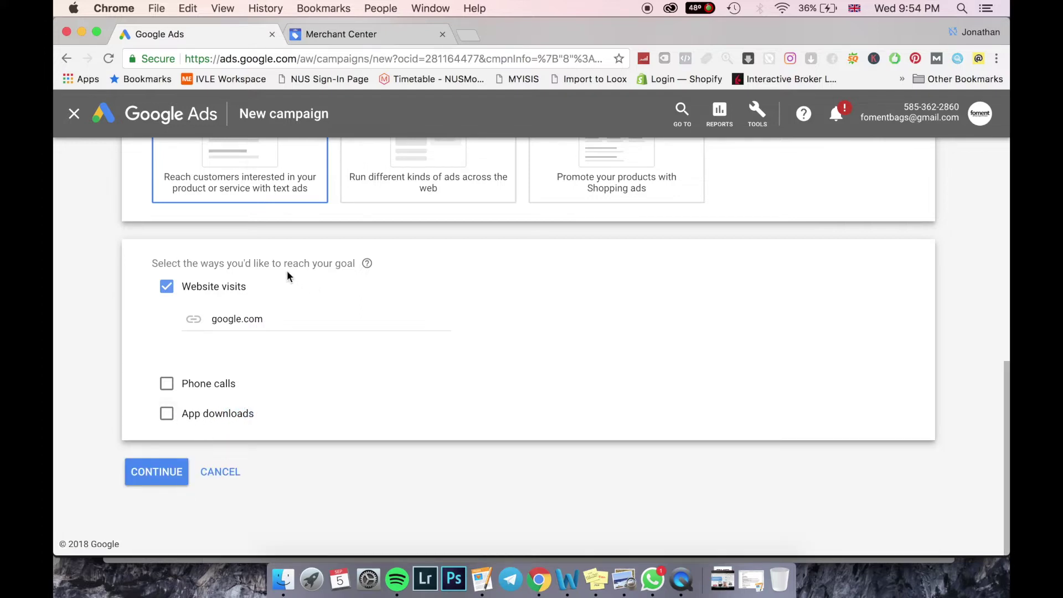
click(174, 478)
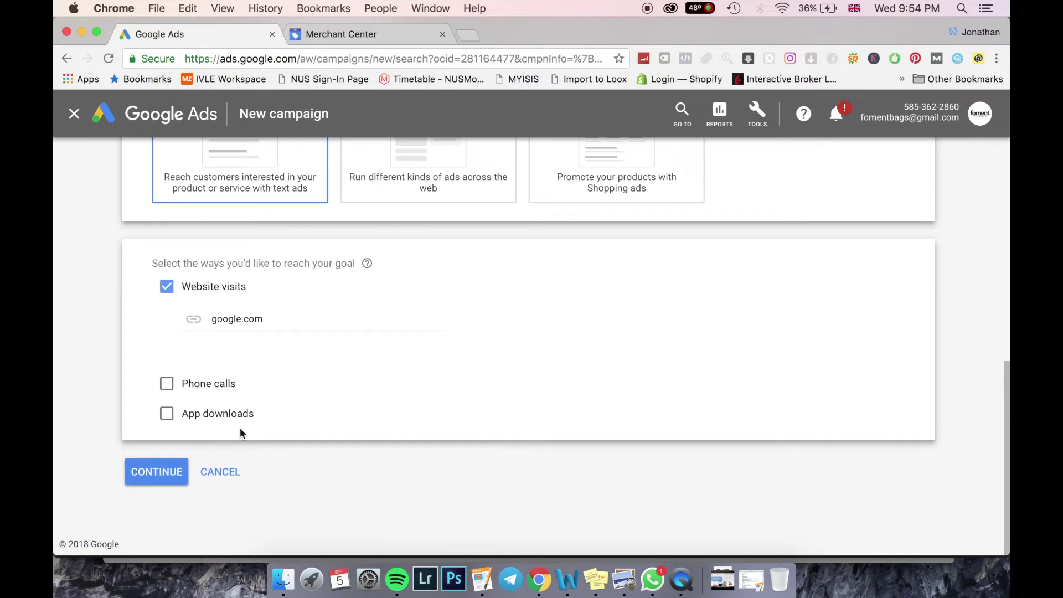
click(155, 480)
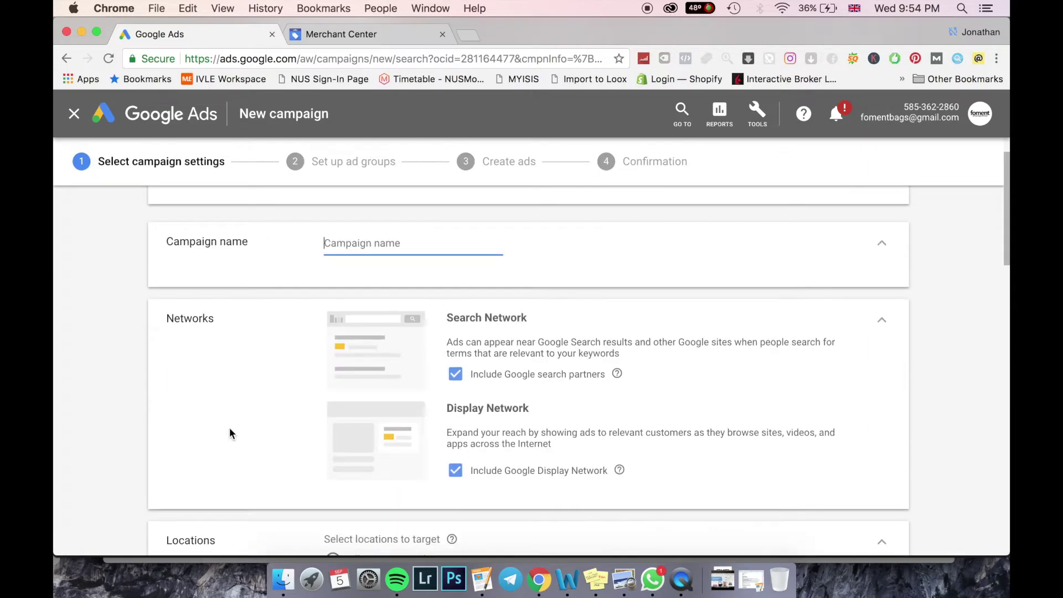
Name the campaign "win" and exclude the Google Display Network from its networks.
scroll(365, 390, up, 2)
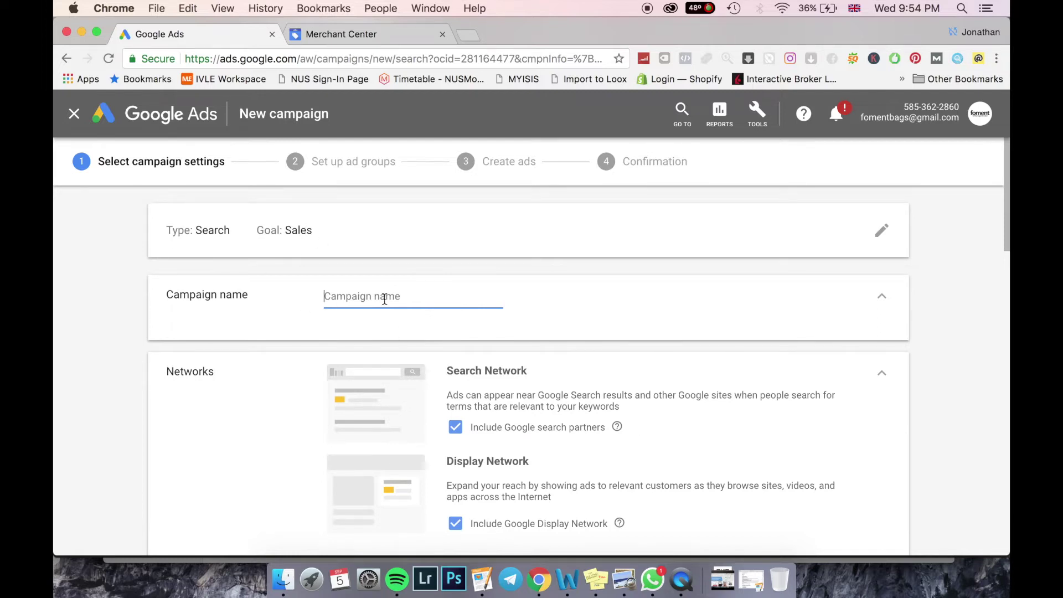
text(win)
scroll(482, 355, down, 3)
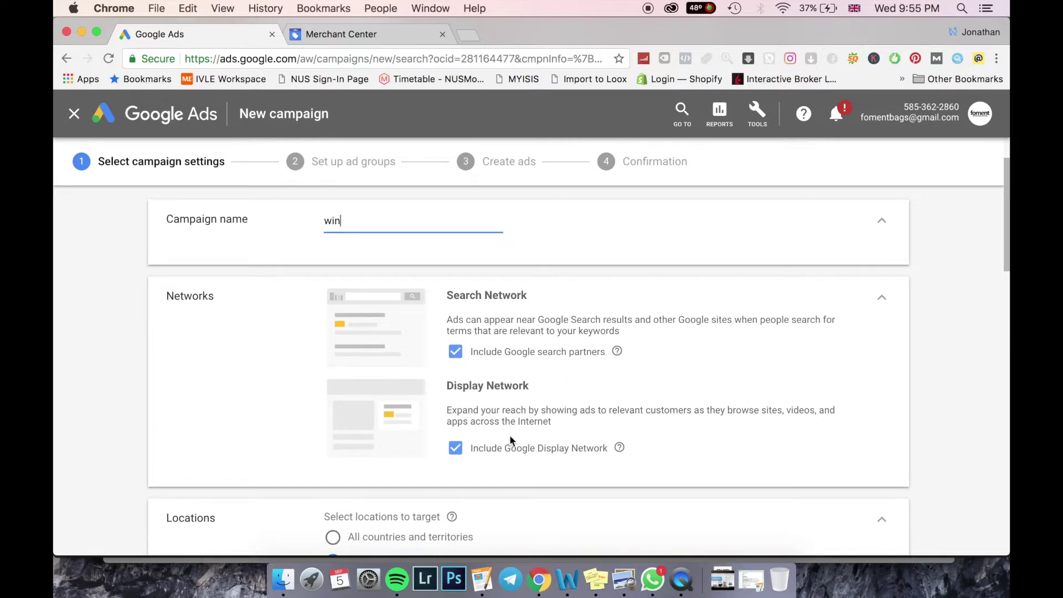
click(455, 448)
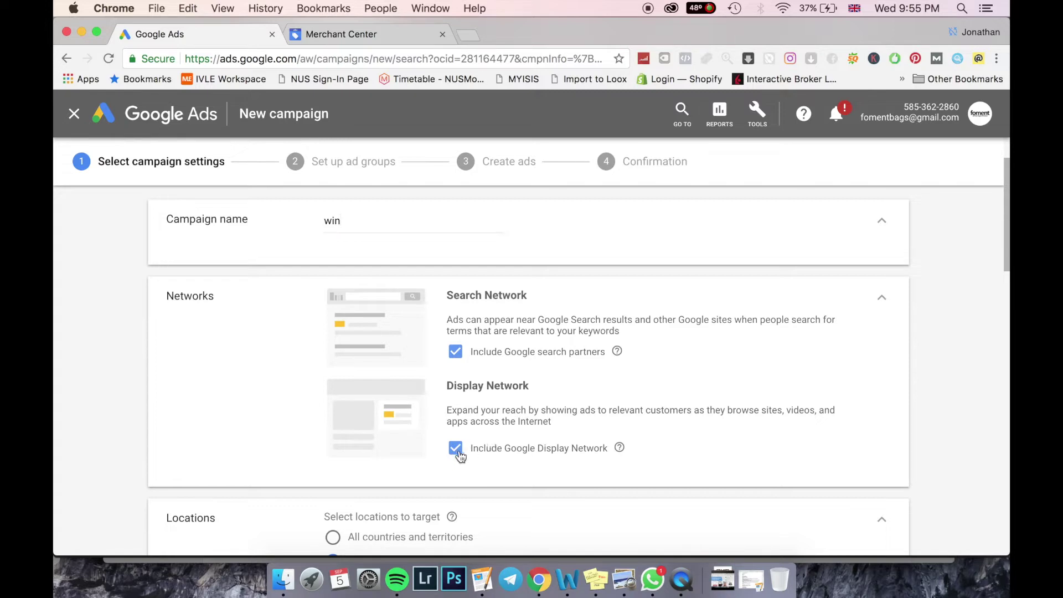
Restrict the campaign to a custom location, targeting the state of North Carolina, United States.
scroll(450, 377, down, 5)
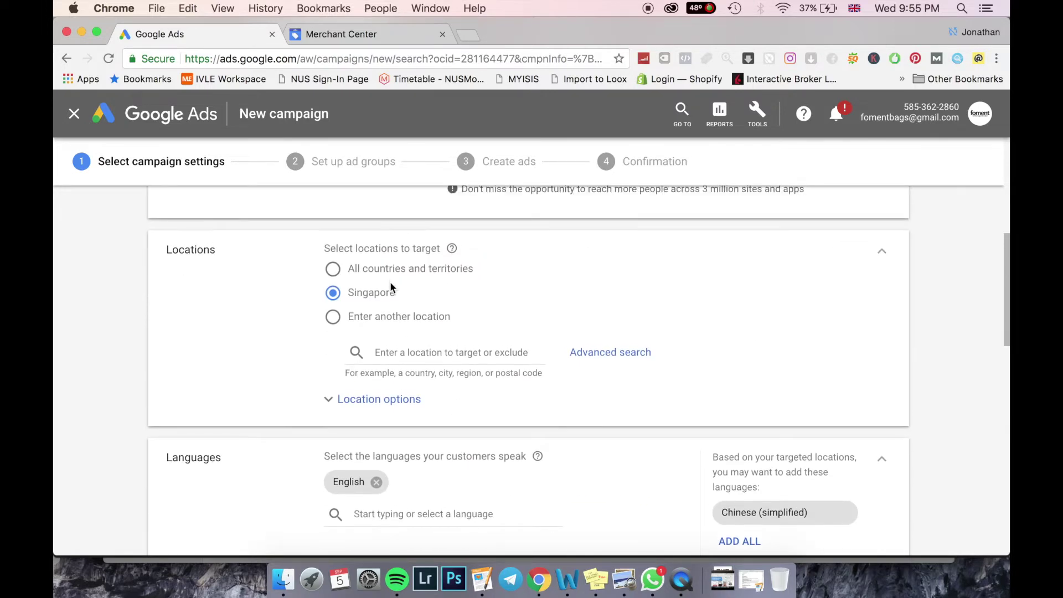
click(333, 269)
click(334, 294)
click(335, 320)
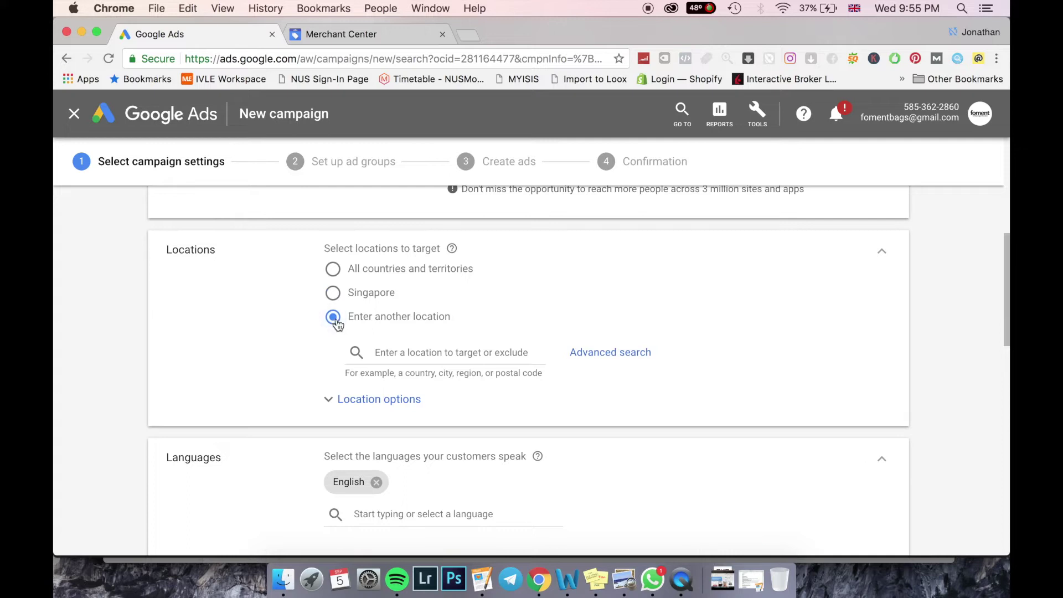
click(418, 351)
text(nor)
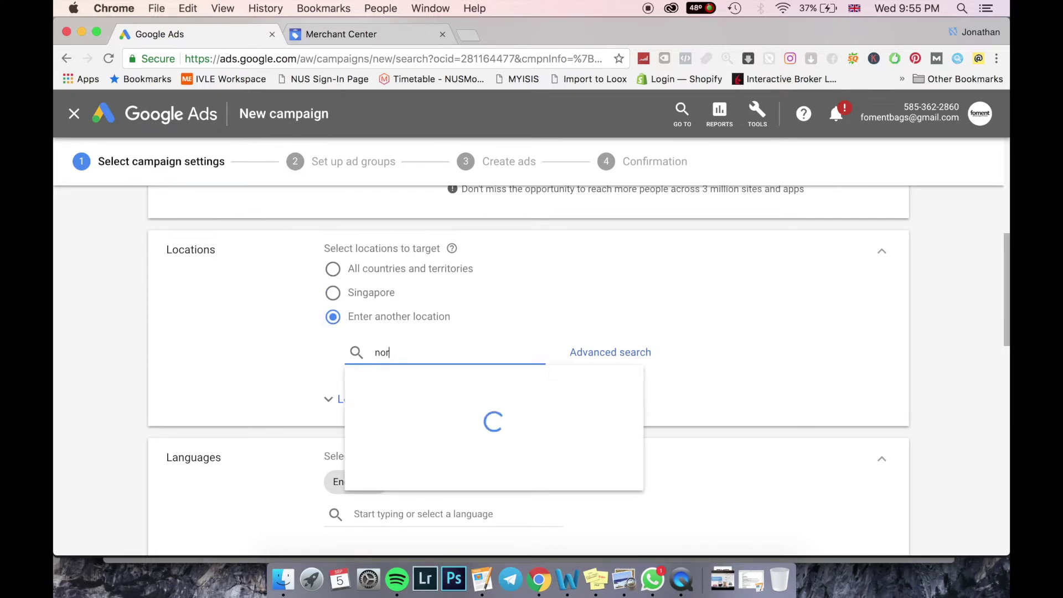
text(th carolina)
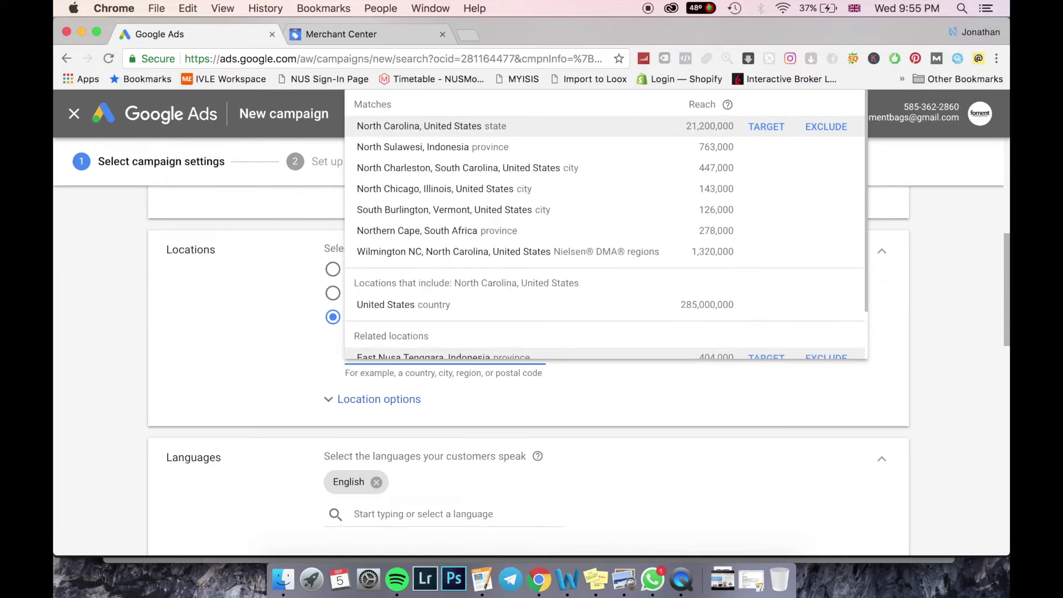
click(769, 128)
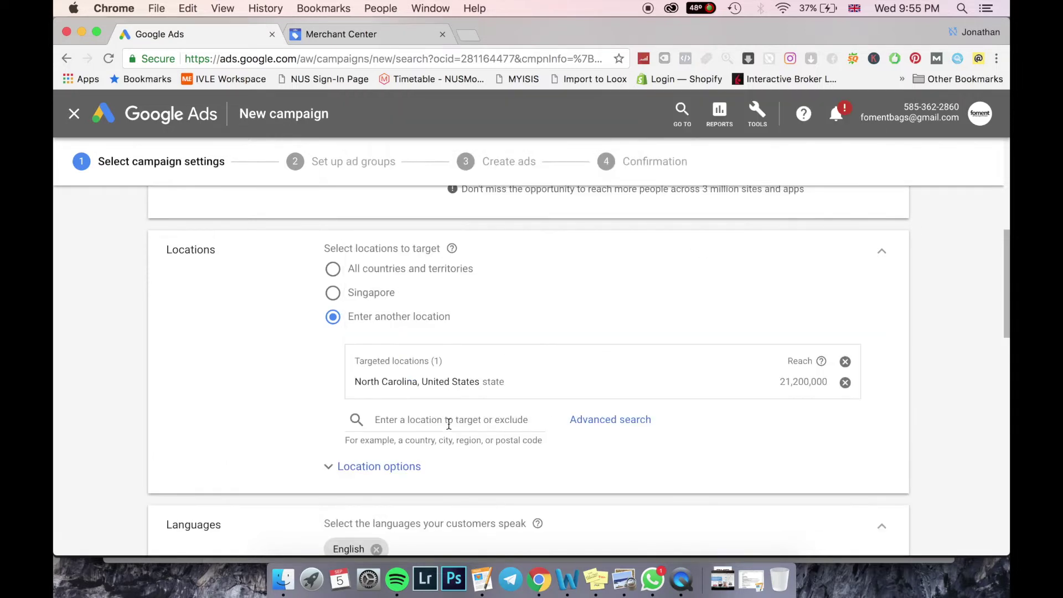
Exclude the Chicago IL, United States Nielsen DMA region from the campaign's locations.
click(458, 424)
text(chicago)
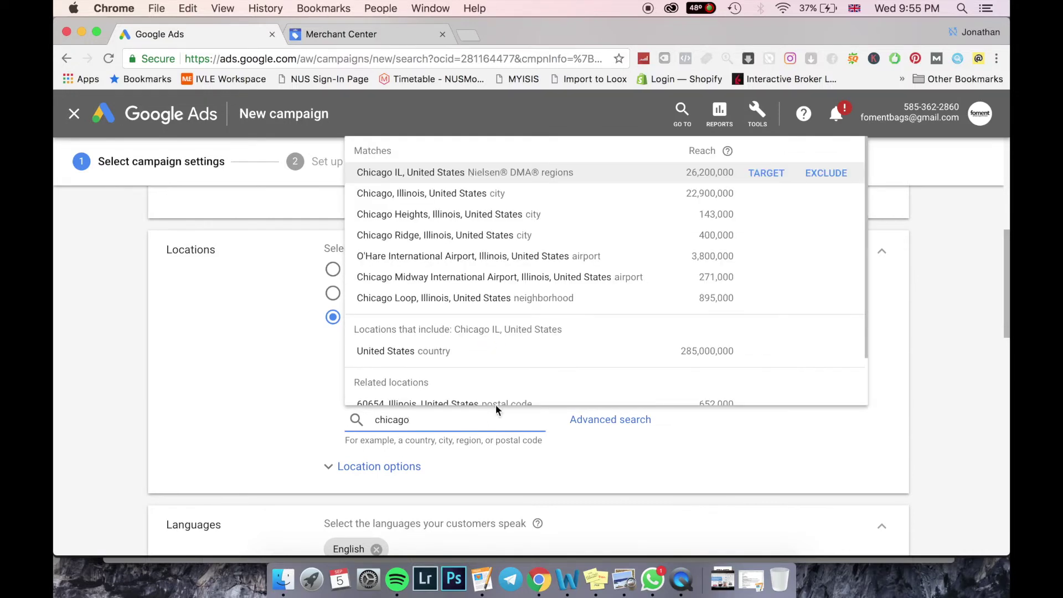
click(826, 174)
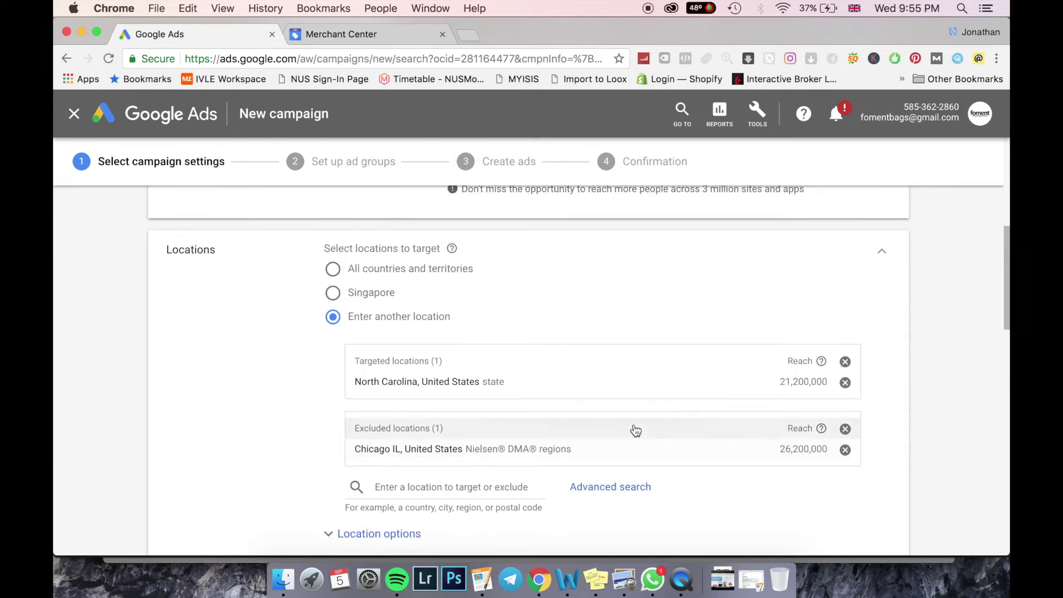
scroll(635, 428, up, 2)
scroll(631, 421, down, 4)
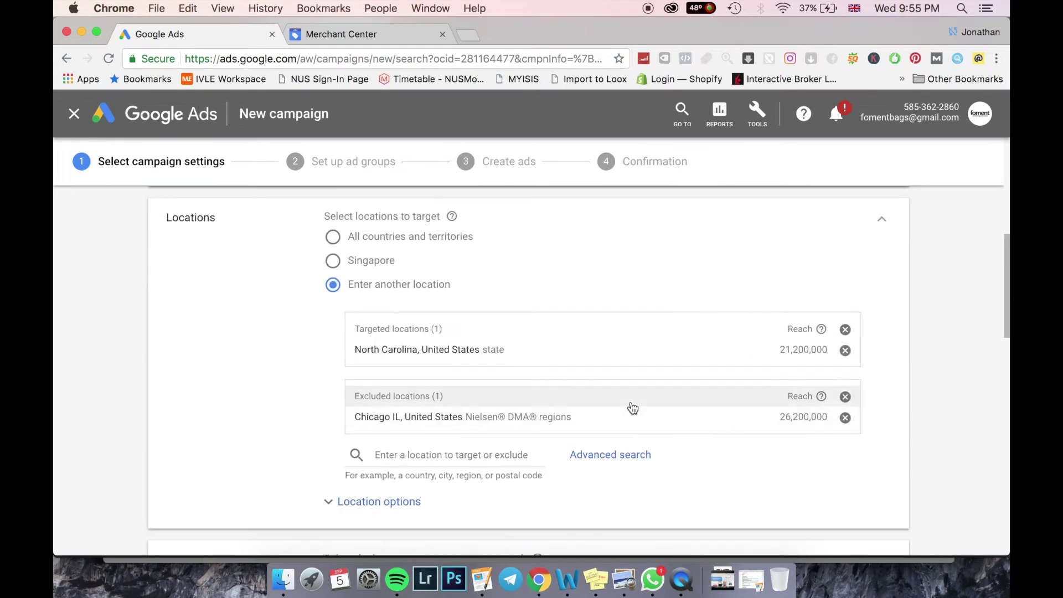
Review the target and exclude choices in the campaign's location options.
click(400, 504)
scroll(445, 484, down, 2)
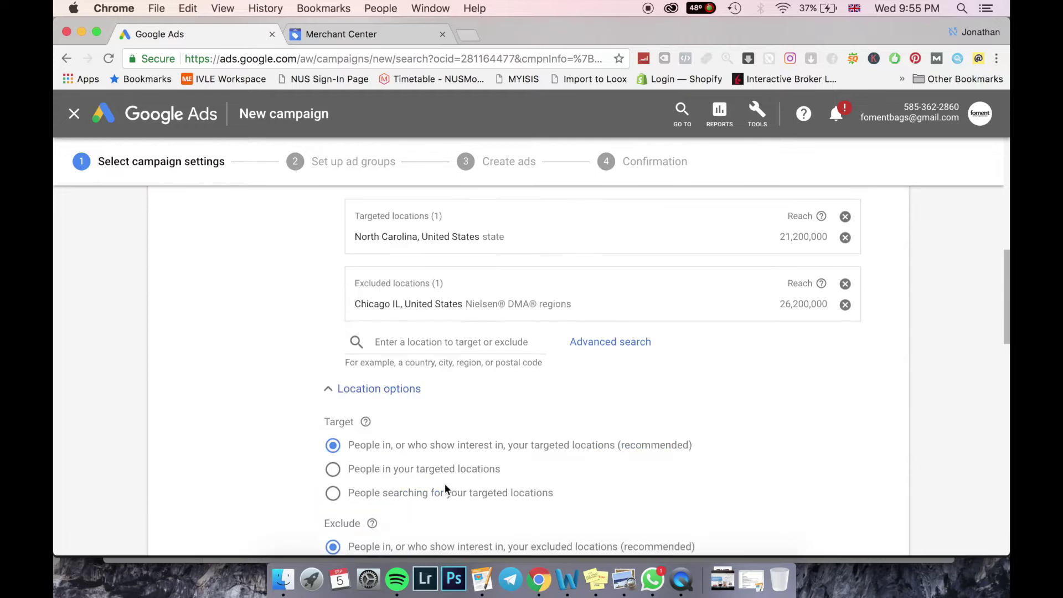
scroll(446, 489, down, 2)
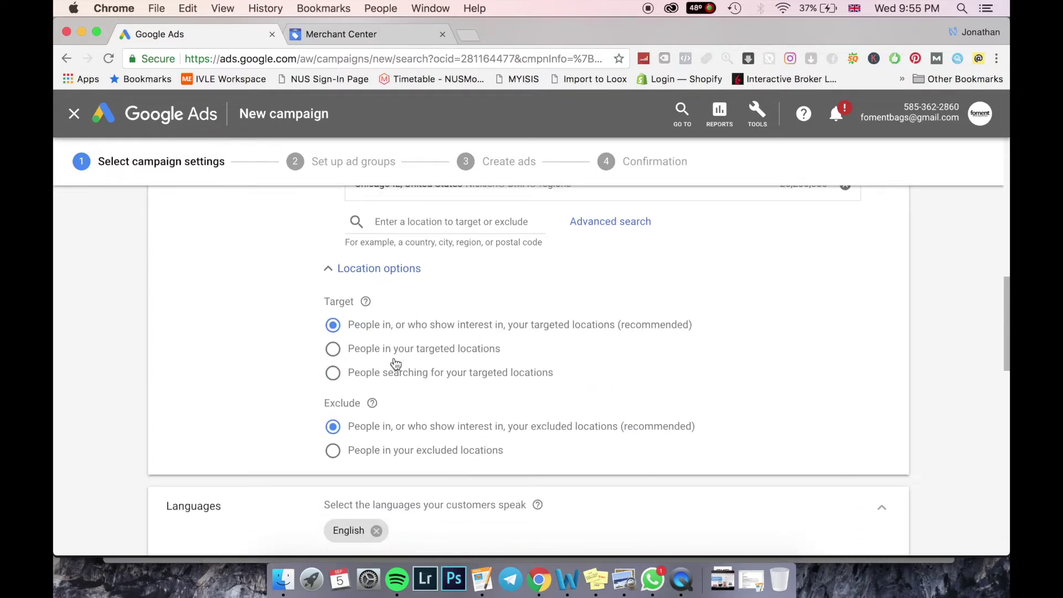
click(406, 270)
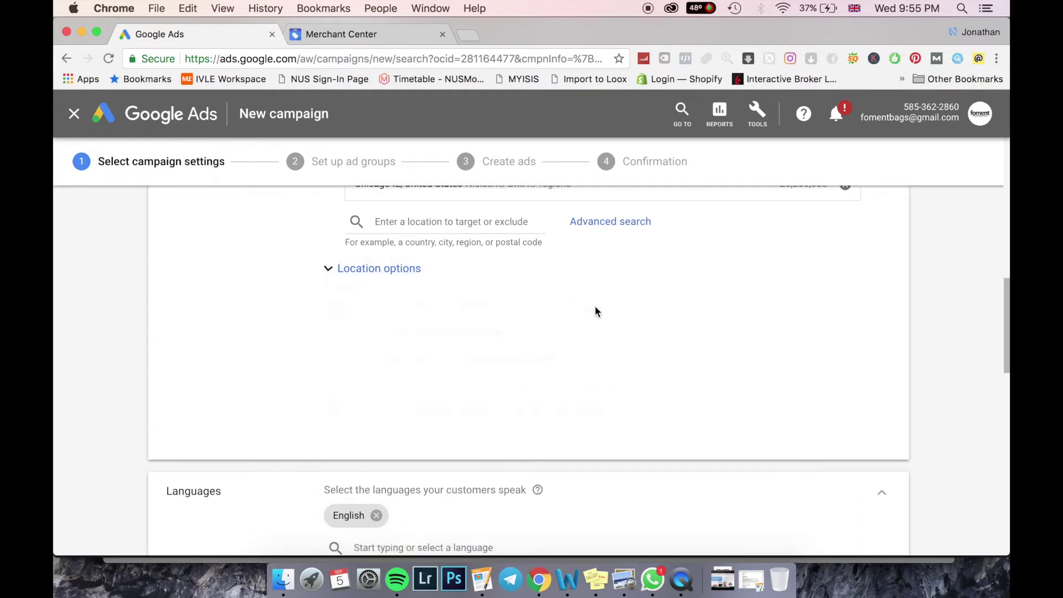
Use the advanced location search to exclude the state of Illinois, United States from the campaign.
scroll(610, 360, up, 1)
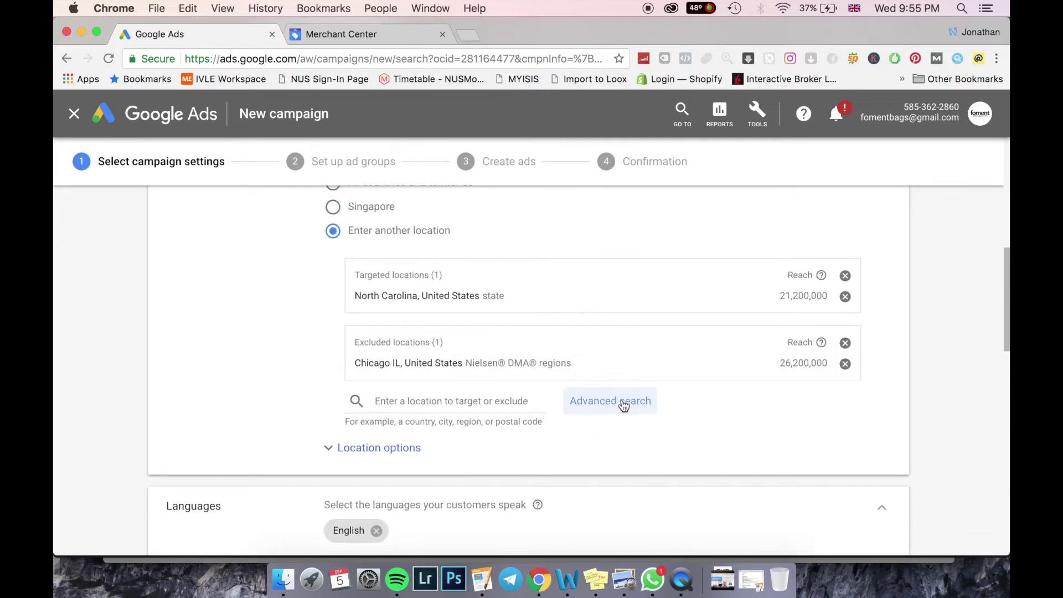
click(624, 406)
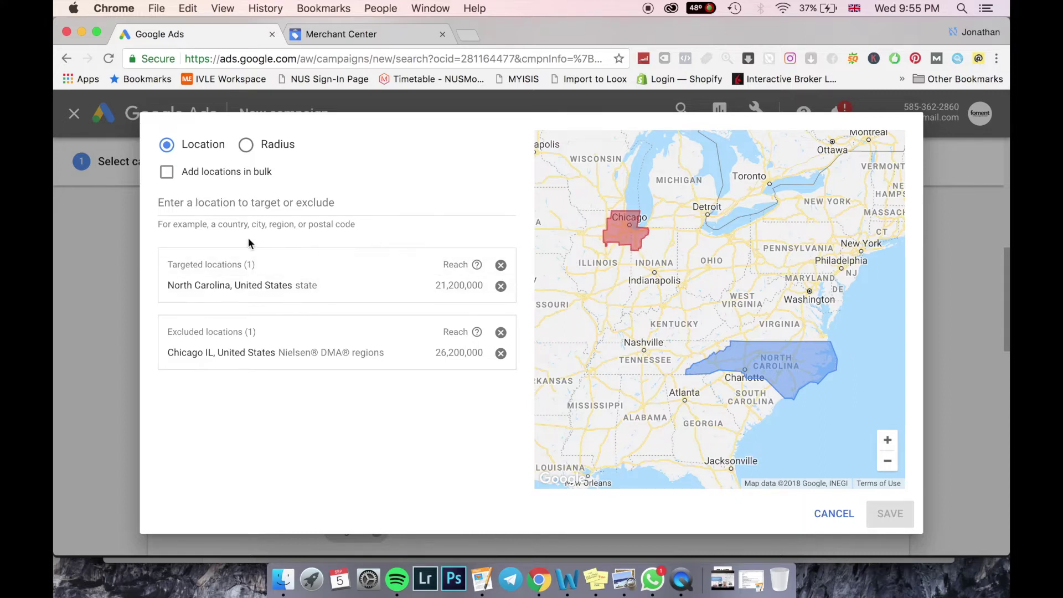
click(222, 203)
text(i)
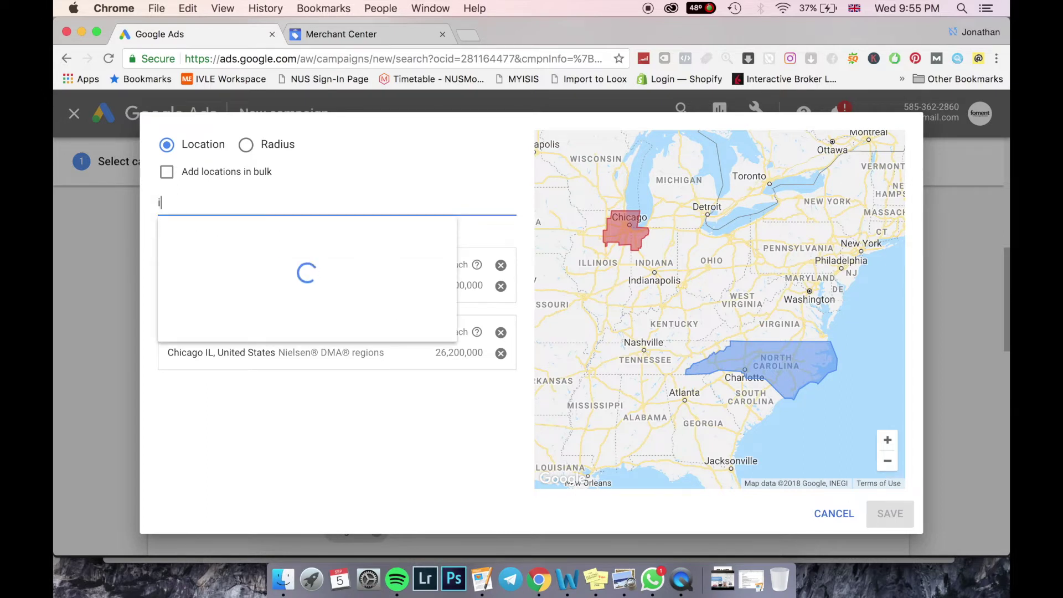
text(llinois)
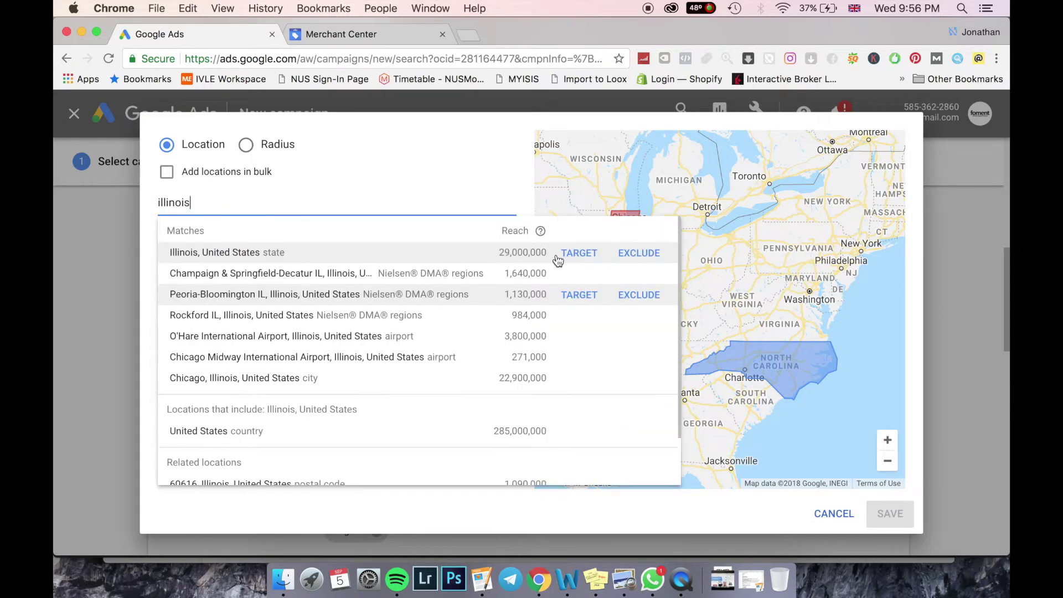
click(638, 253)
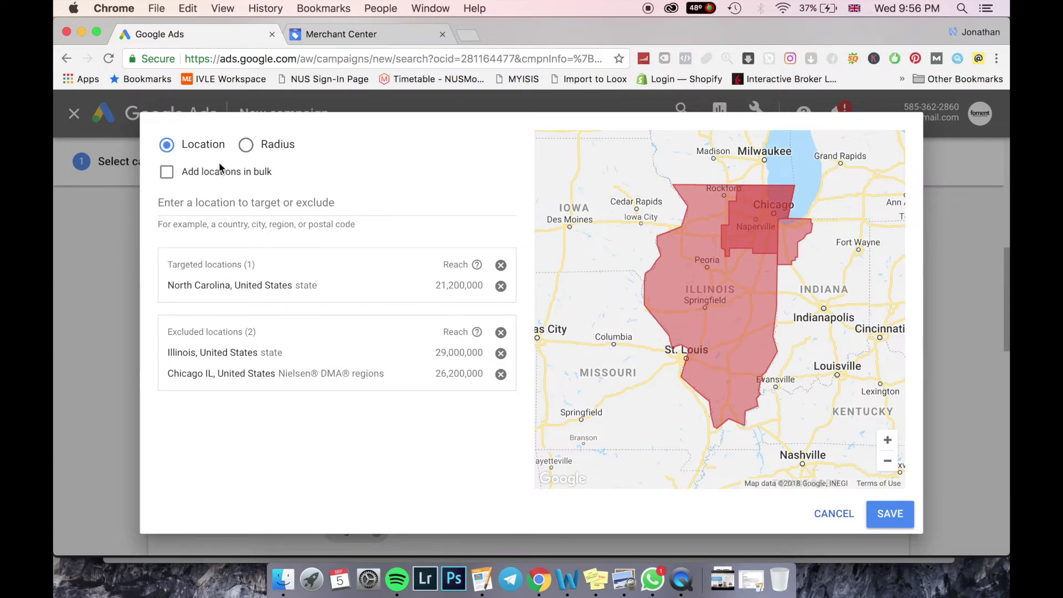
Target a 20 mi radius around Columbia, SC, USA and save the campaign's locations.
click(246, 150)
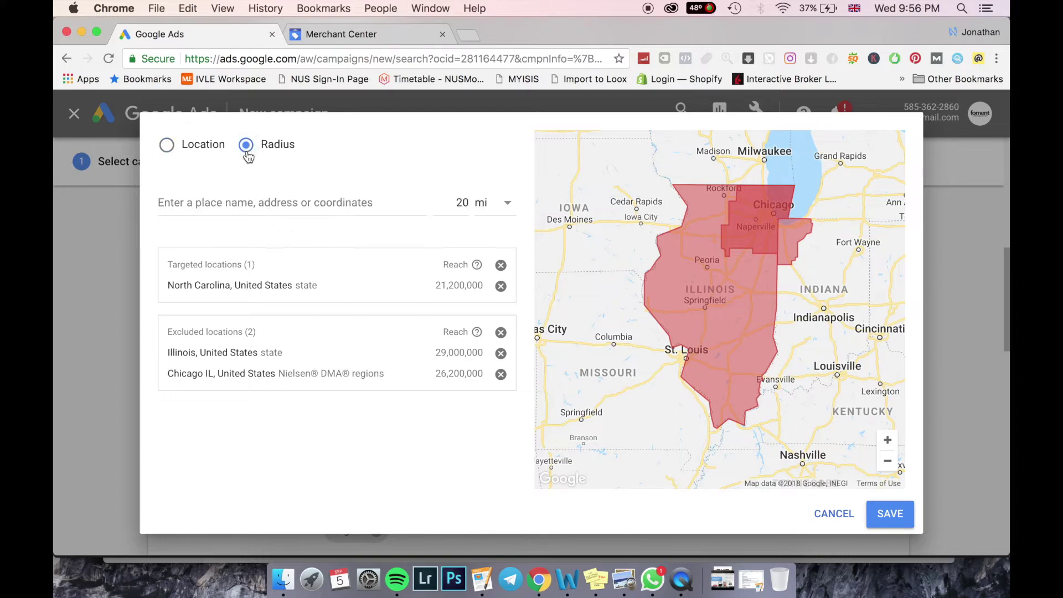
click(265, 204)
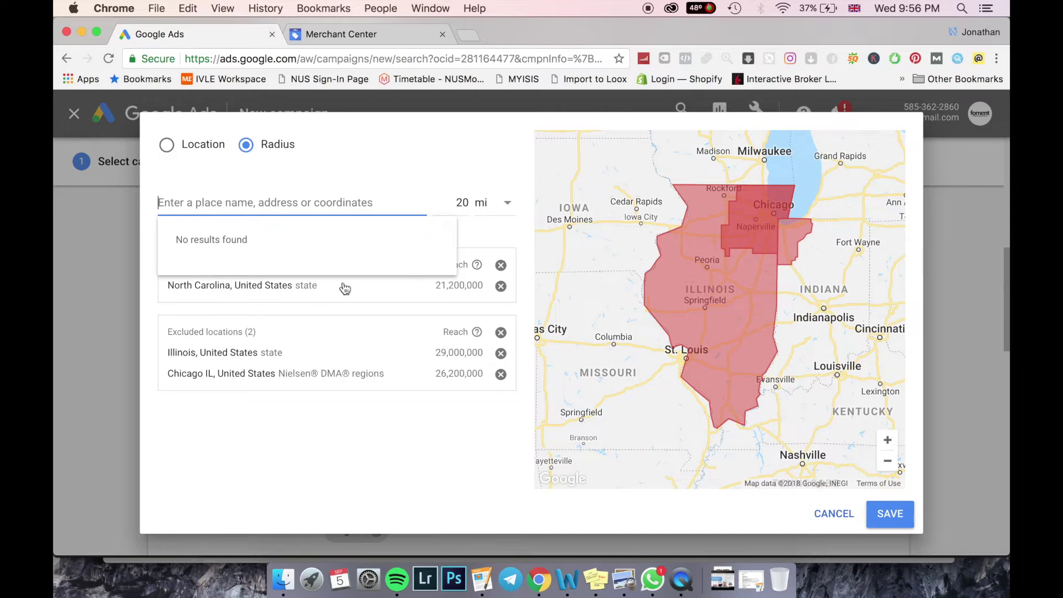
text(co)
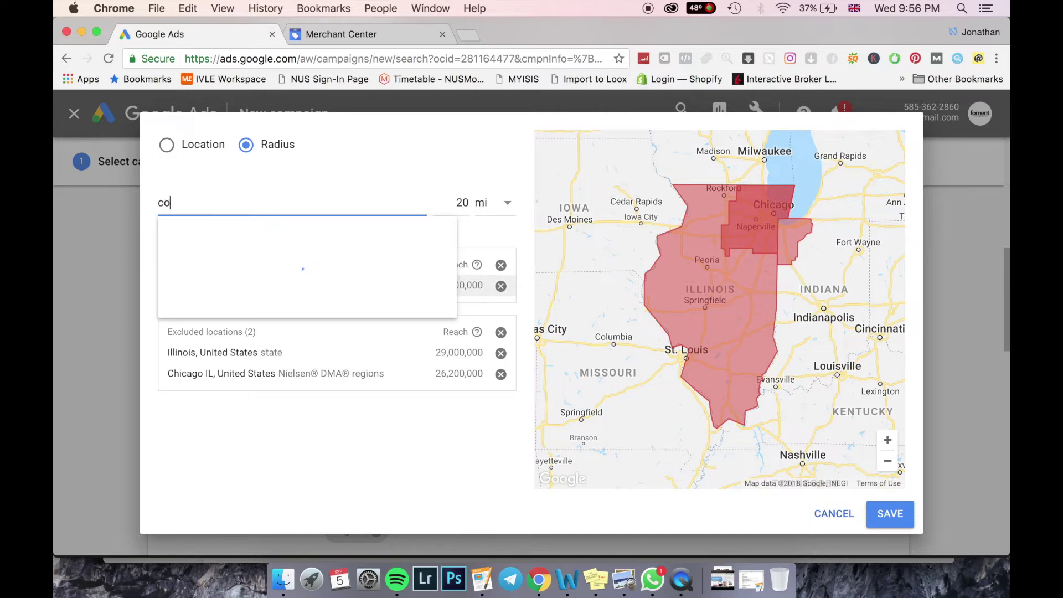
text(lumbia)
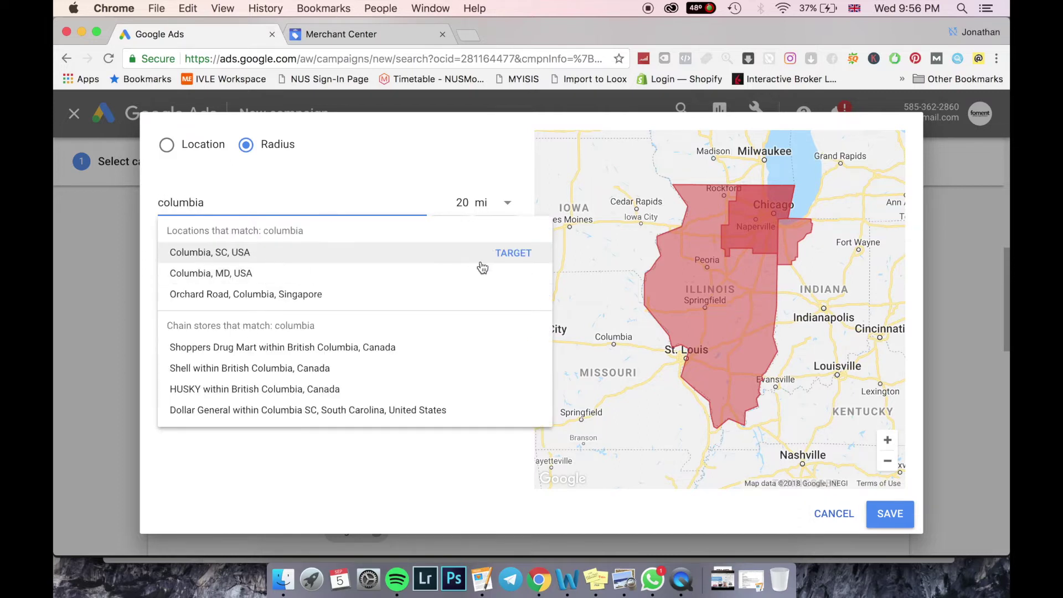
click(506, 252)
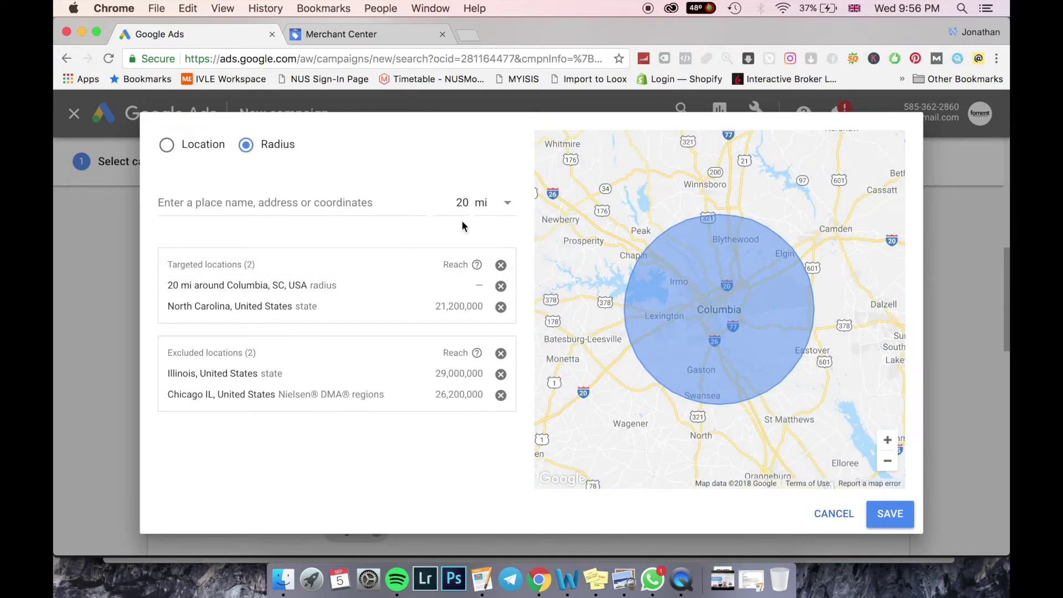
click(889, 513)
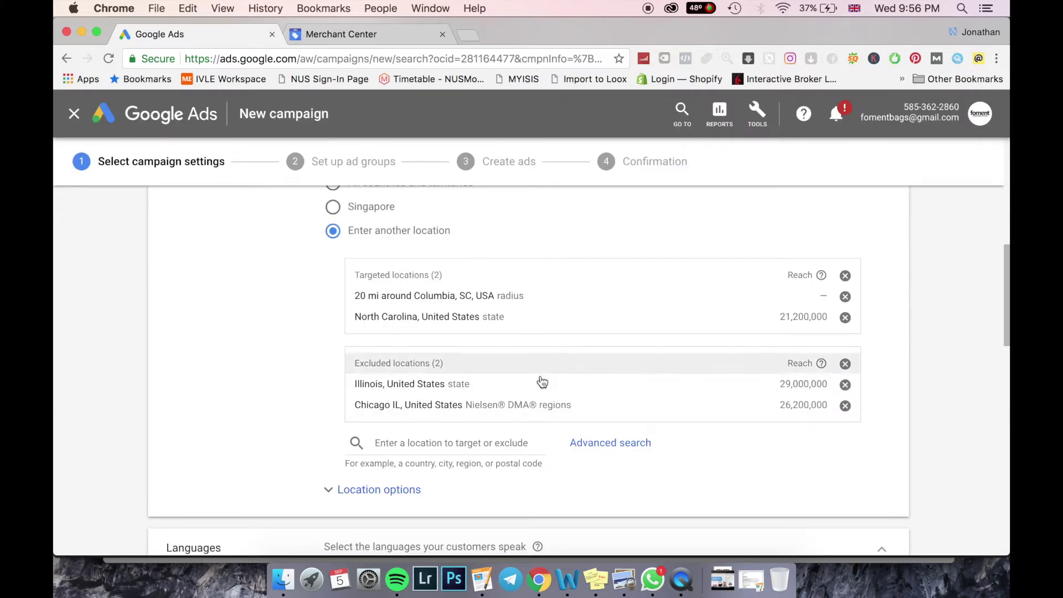
Keep English as the language and set the average daily budget to SGD 5 with Standard delivery.
scroll(390, 369, down, 10)
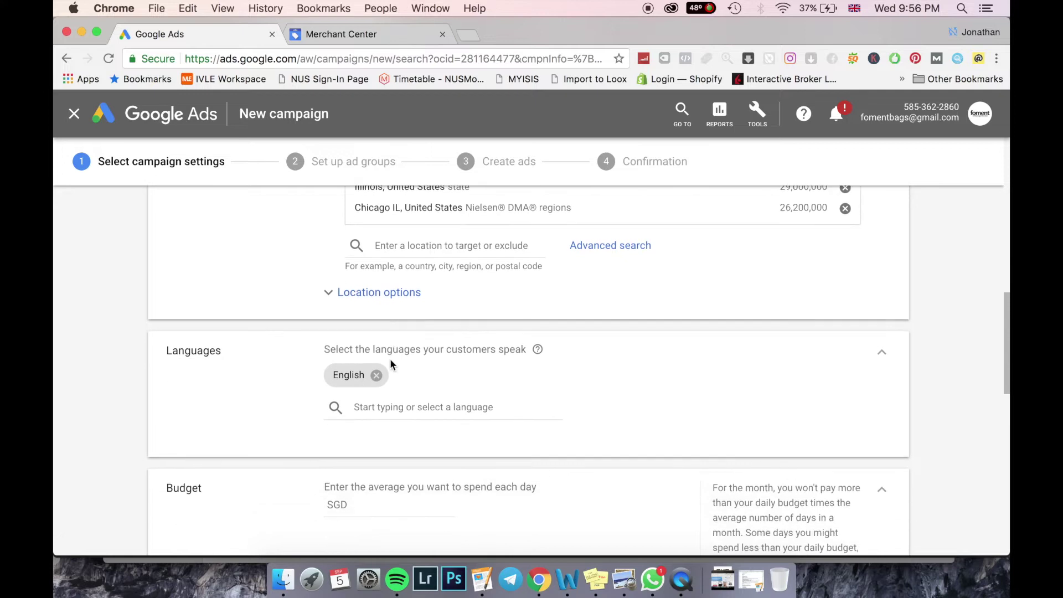
scroll(395, 336, up, 3)
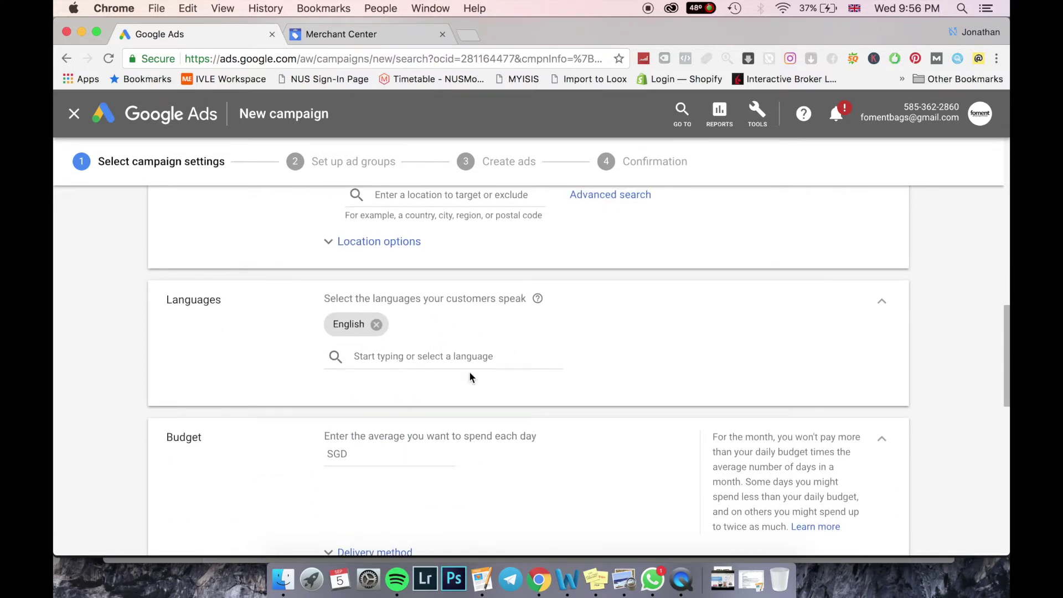
scroll(469, 376, down, 1)
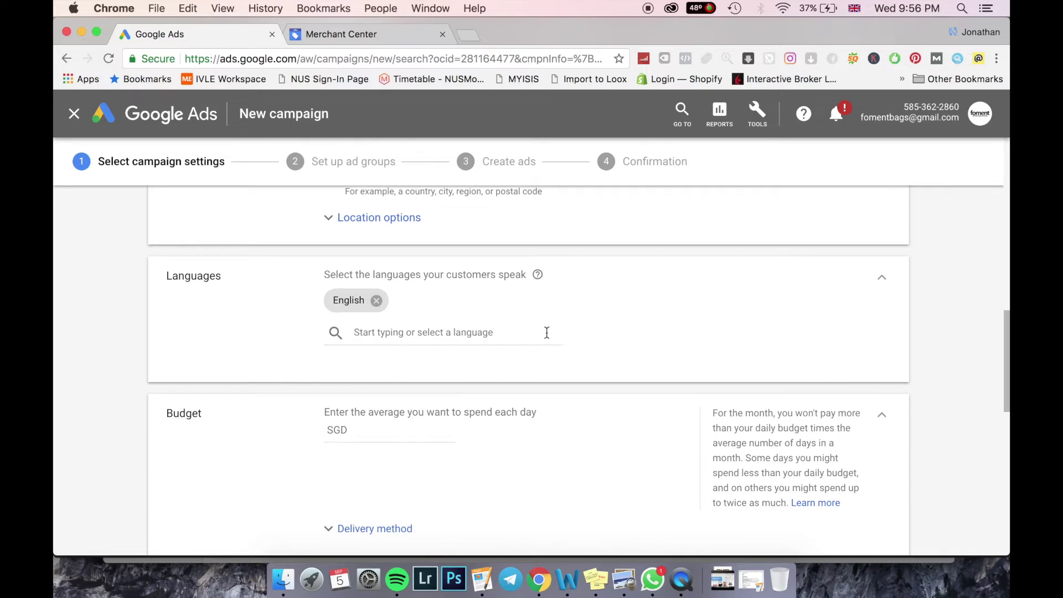
scroll(558, 360, down, 1)
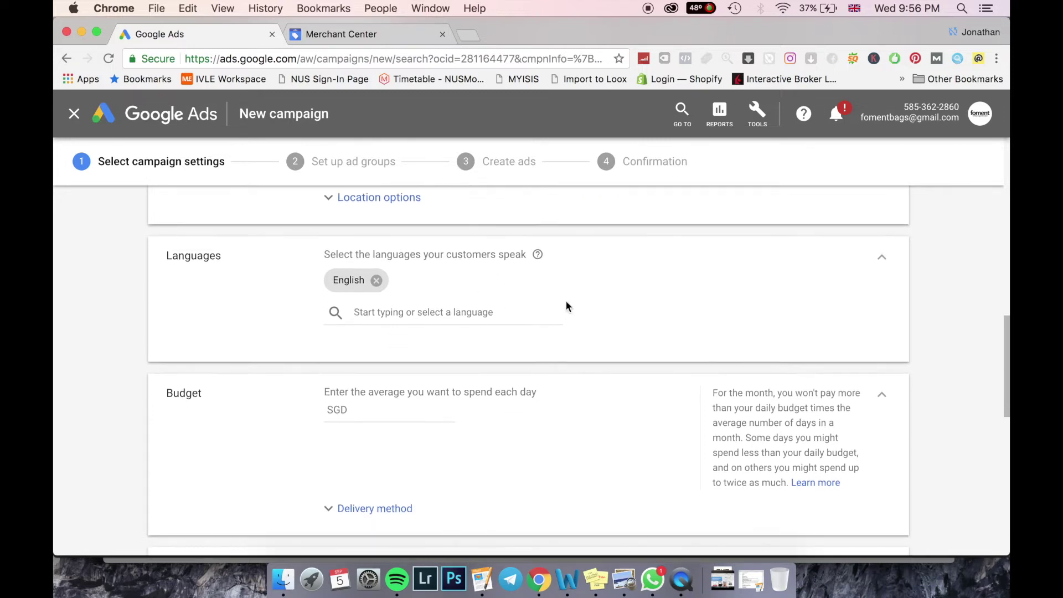
scroll(531, 301, down, 2)
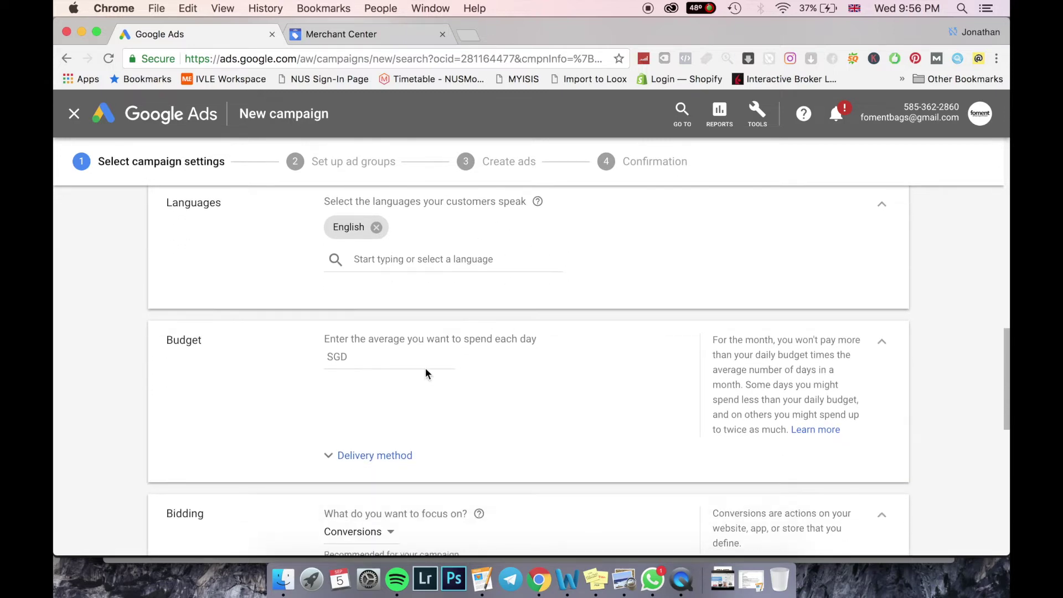
scroll(426, 374, down, 4)
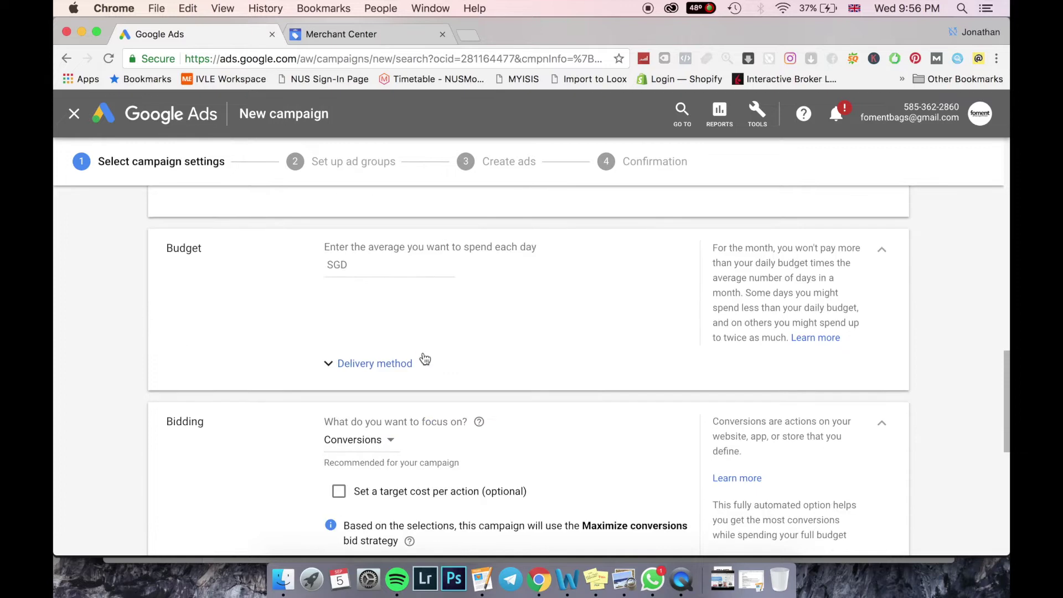
click(384, 370)
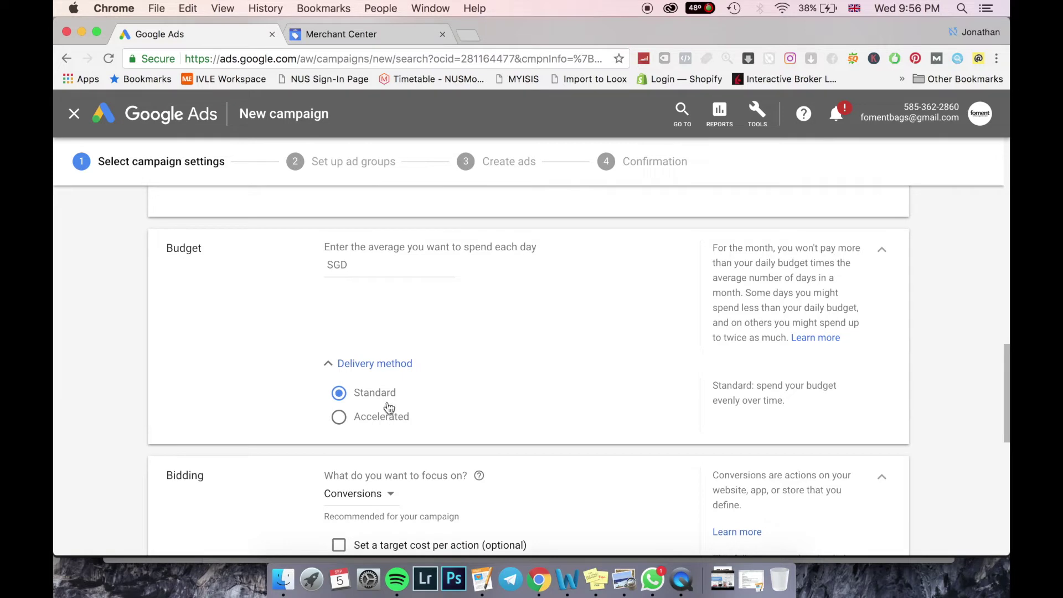
click(336, 267)
click(506, 314)
scroll(504, 376, down, 1)
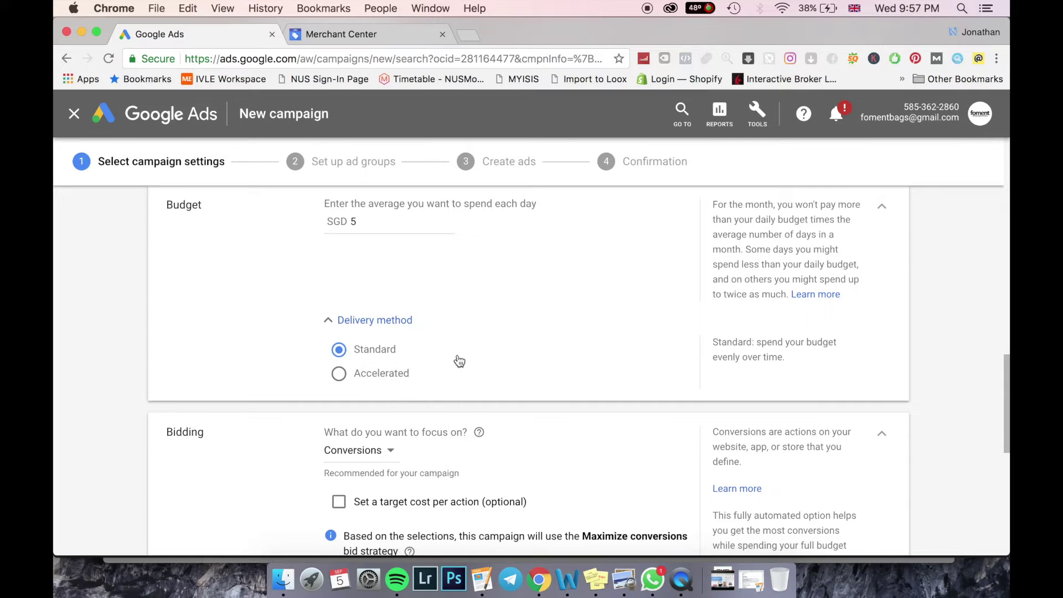
Try Conversion Value as the bidding focus and select its Target ROAS percentage for entry.
scroll(470, 349, up, 1)
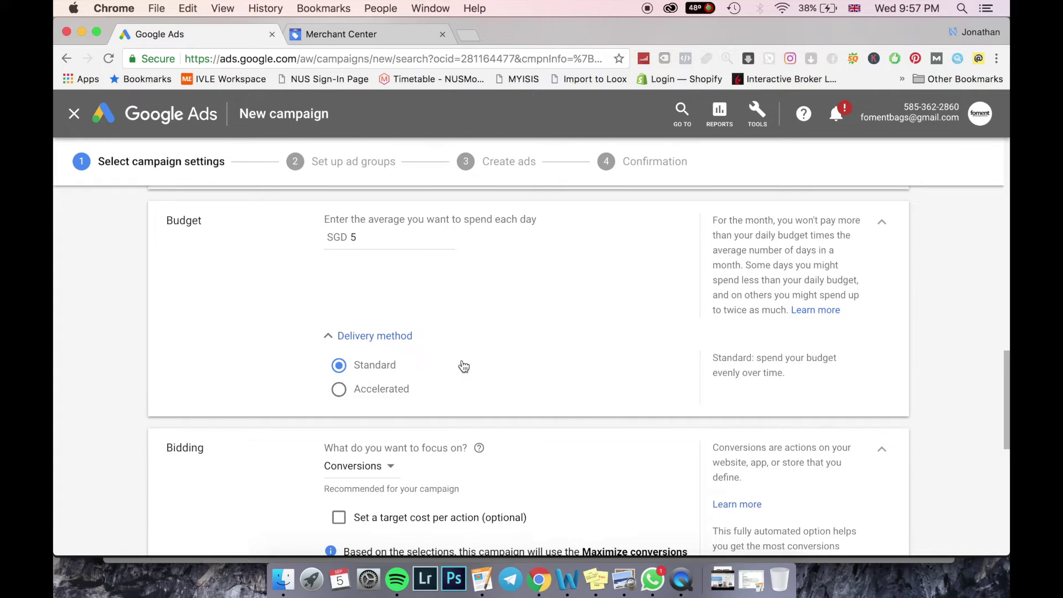
scroll(521, 343, down, 3)
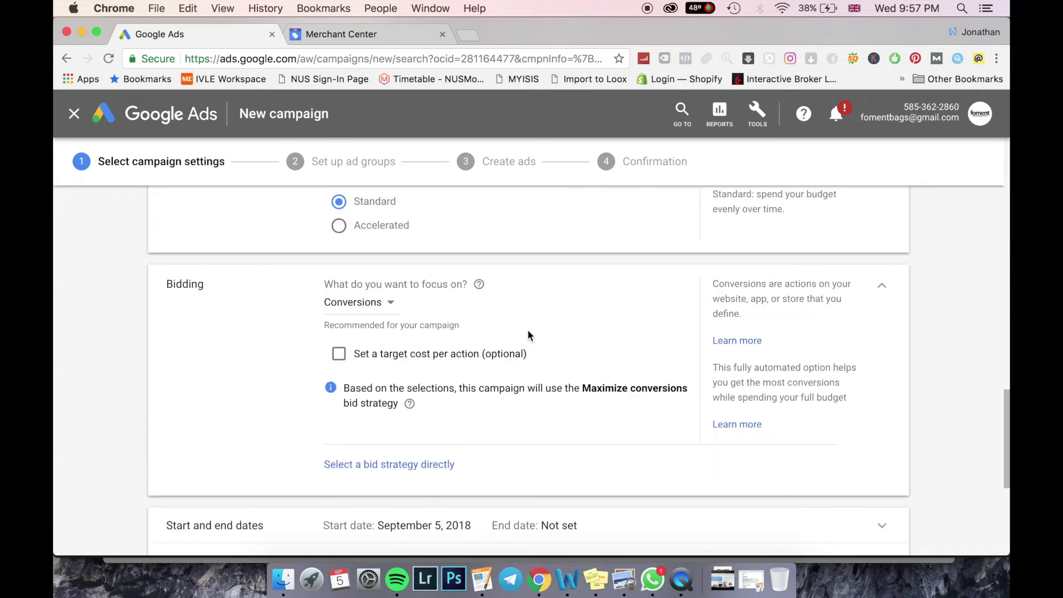
scroll(528, 333, down, 1)
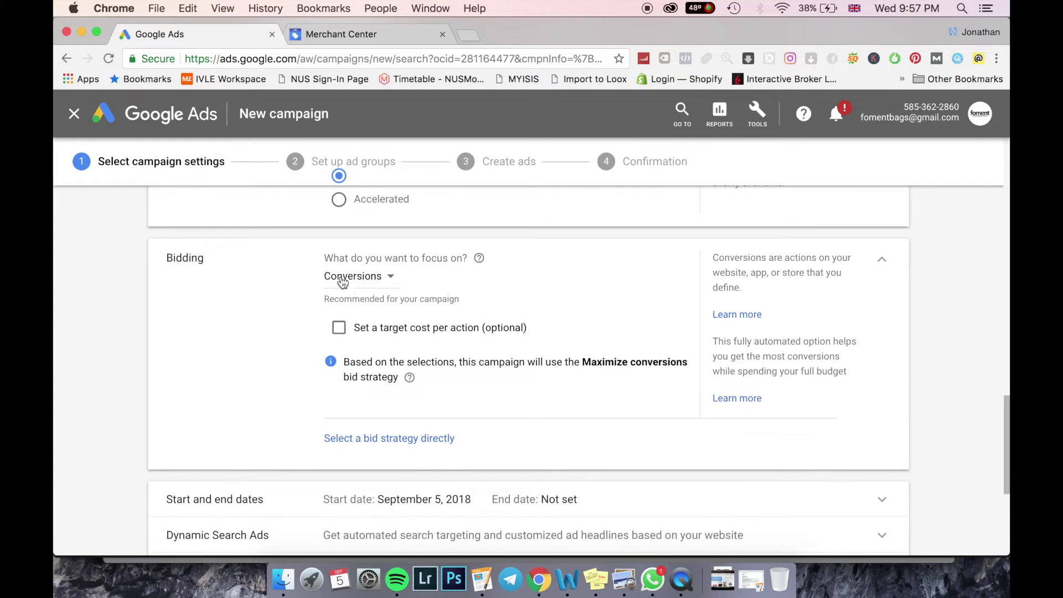
click(364, 280)
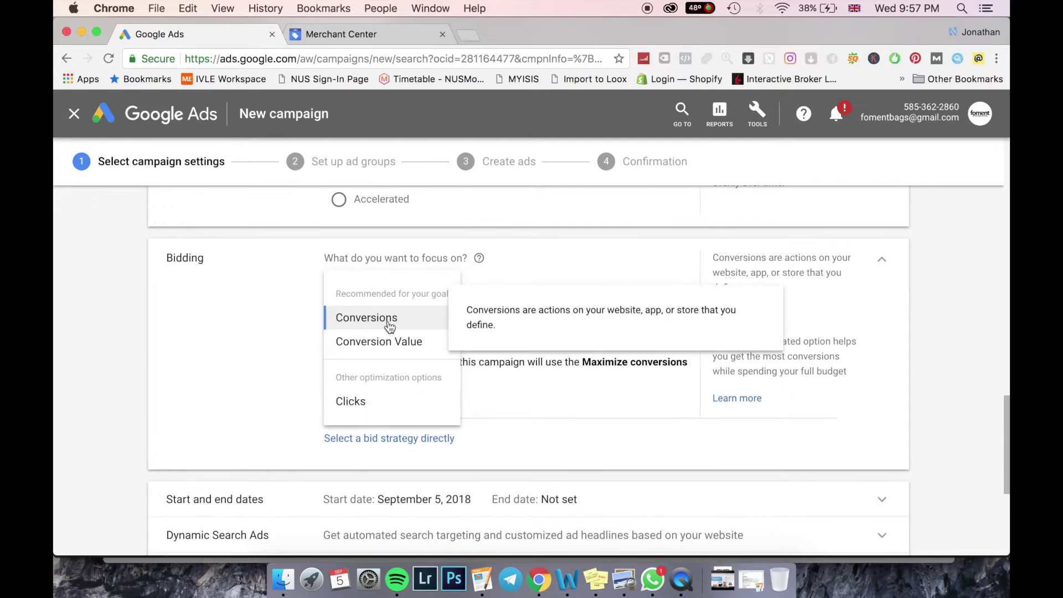
click(409, 352)
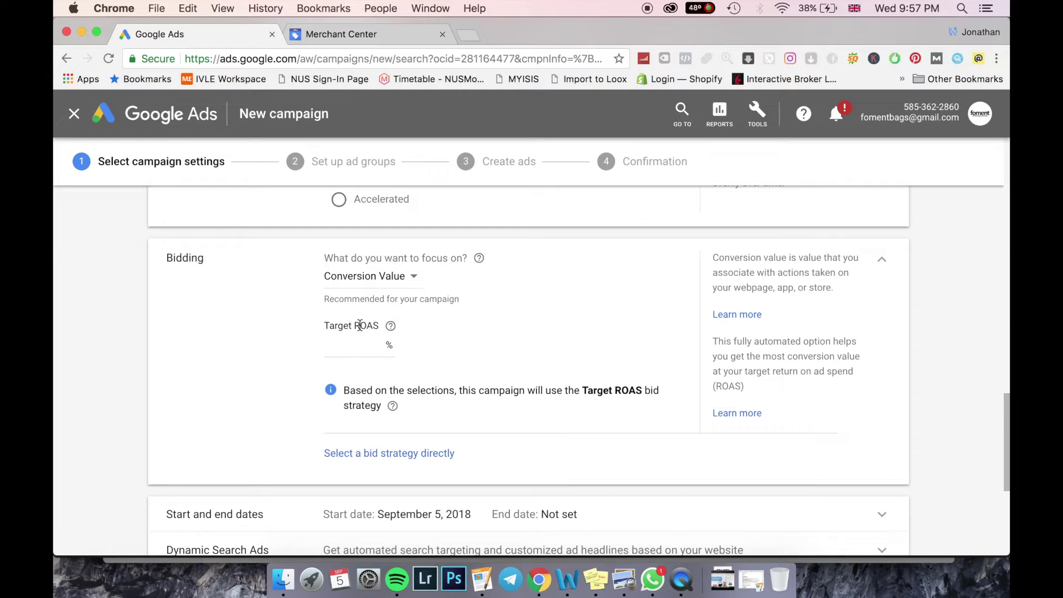
mouse_move(398, 333)
click(348, 351)
Try Clicks as the bidding focus and return the focus to Conversions.
click(365, 275)
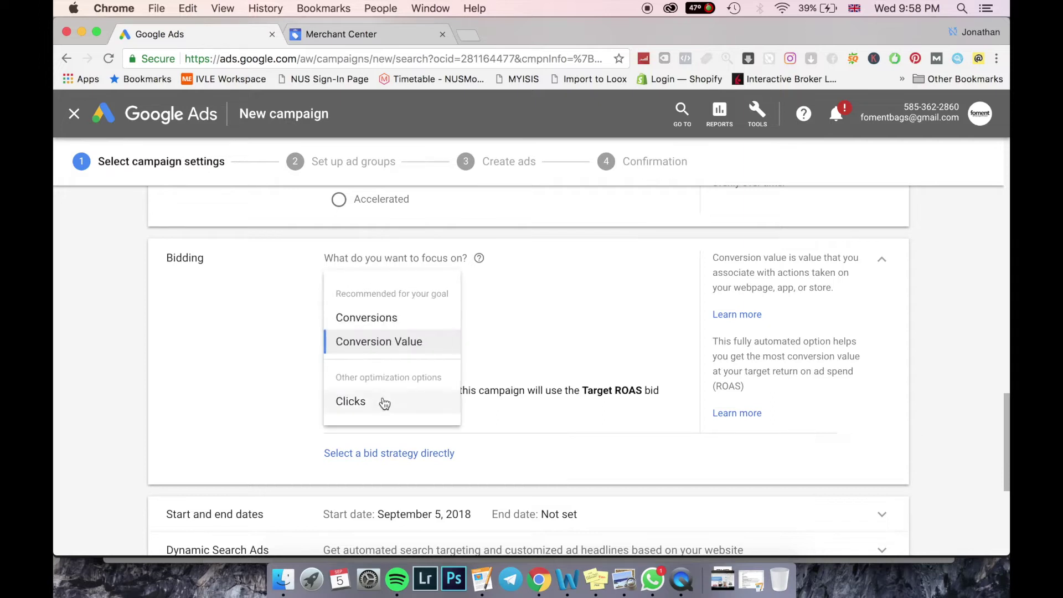
click(384, 403)
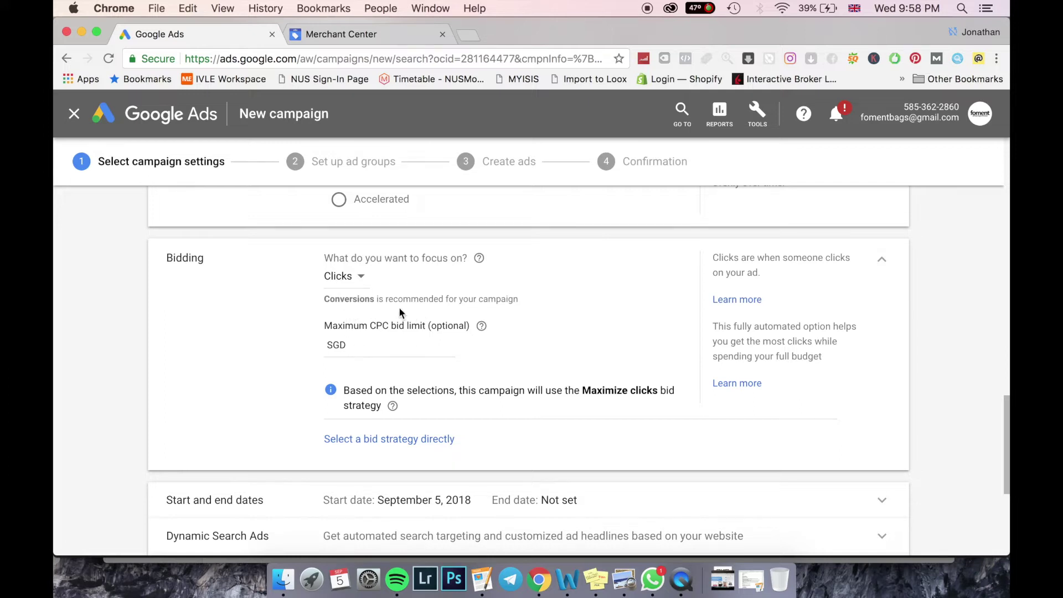
click(359, 278)
click(382, 316)
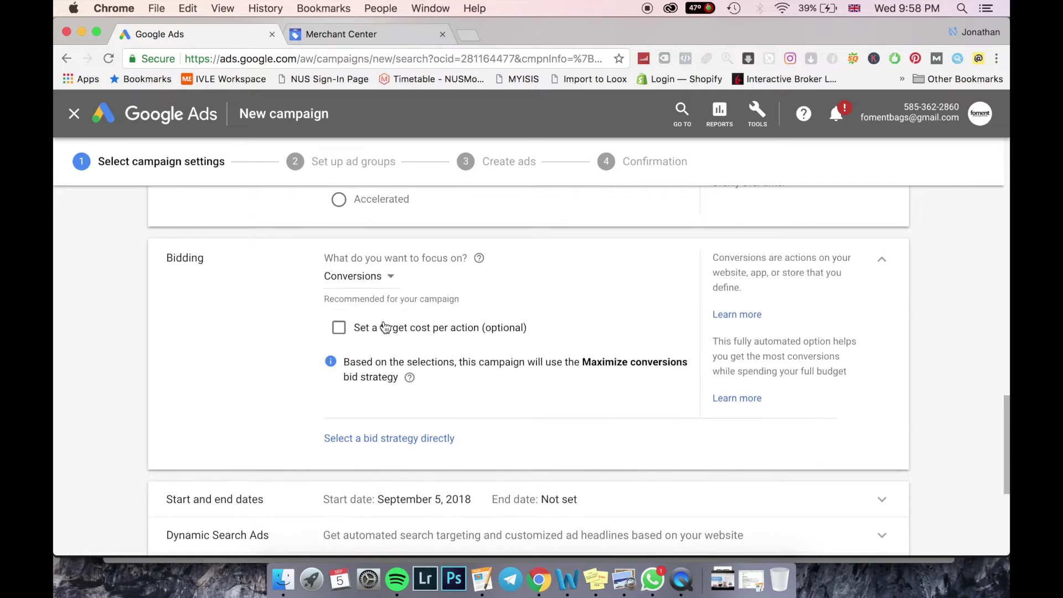
Choose the bid strategy directly for the campaign, picking Target CPA from the automated strategies.
scroll(321, 302, down, 2)
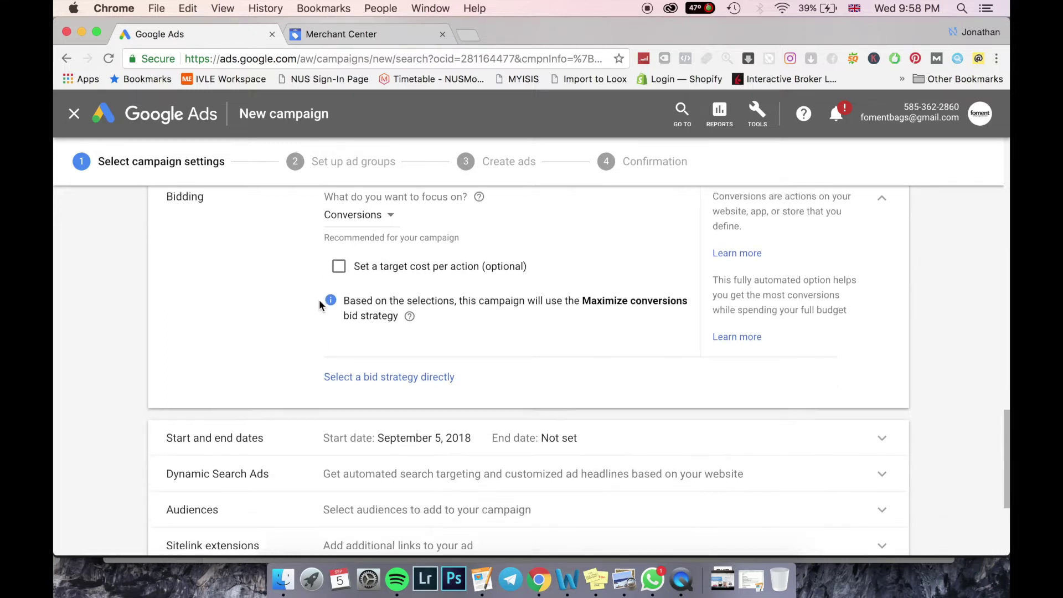
click(382, 375)
scroll(368, 280, up, 1)
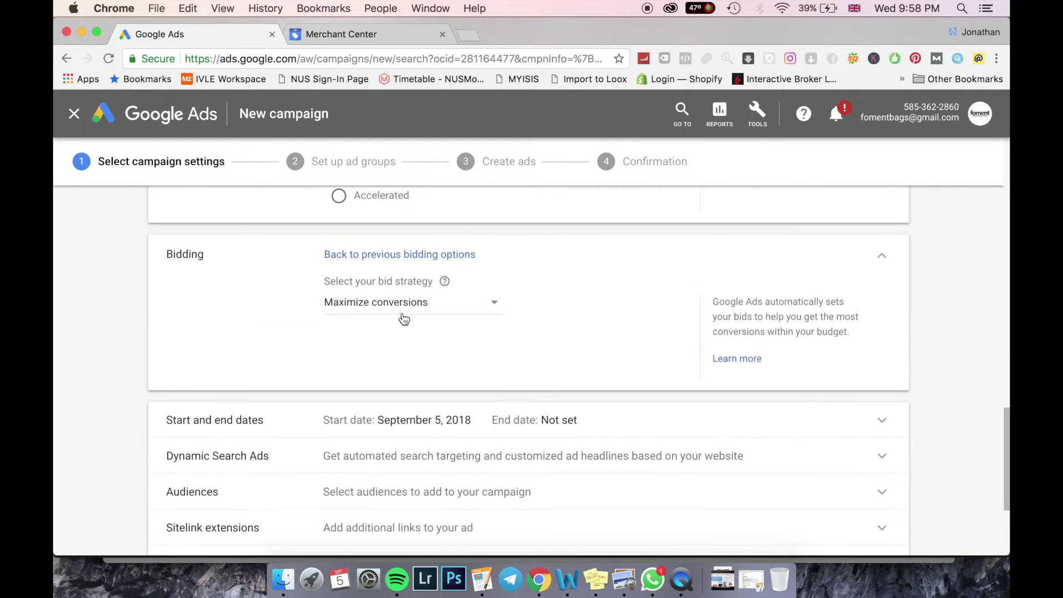
click(395, 303)
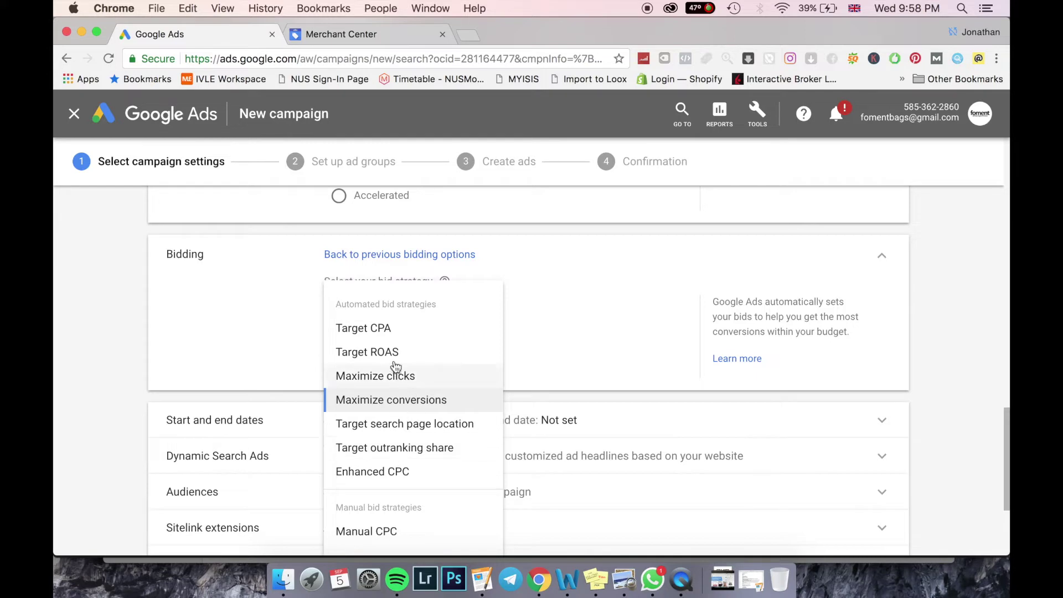
mouse_move(395, 352)
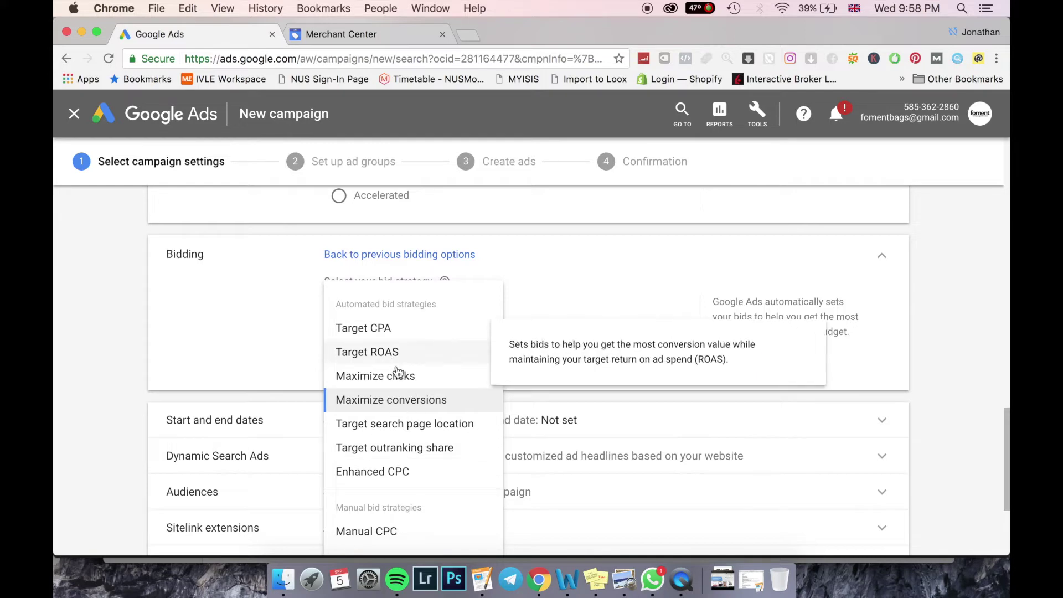
click(394, 329)
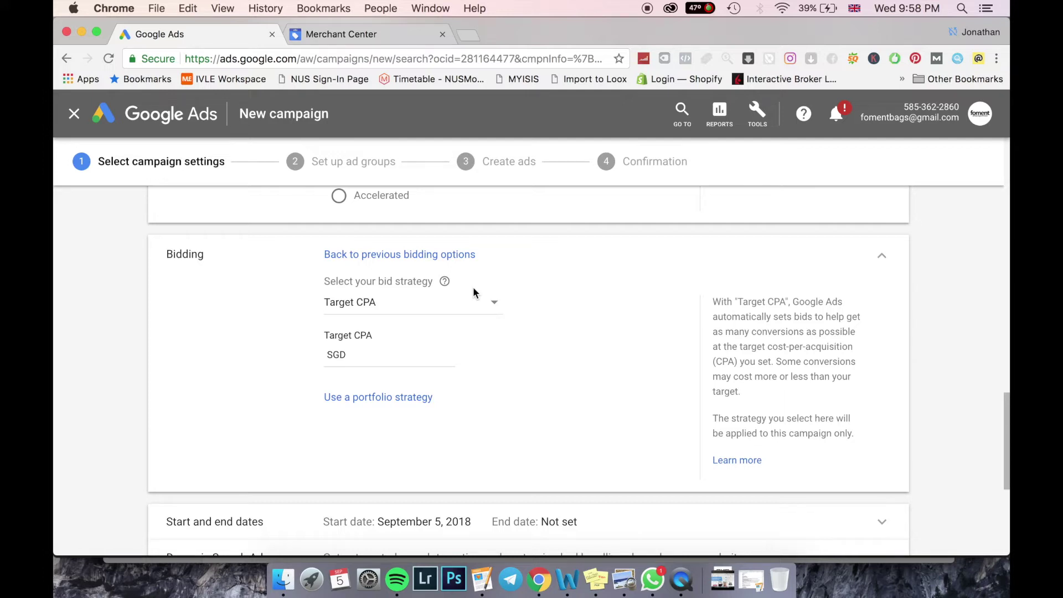
Change the campaign's bid strategy to Target outranking share and review its fields for creating a new portfolio strategy.
click(501, 304)
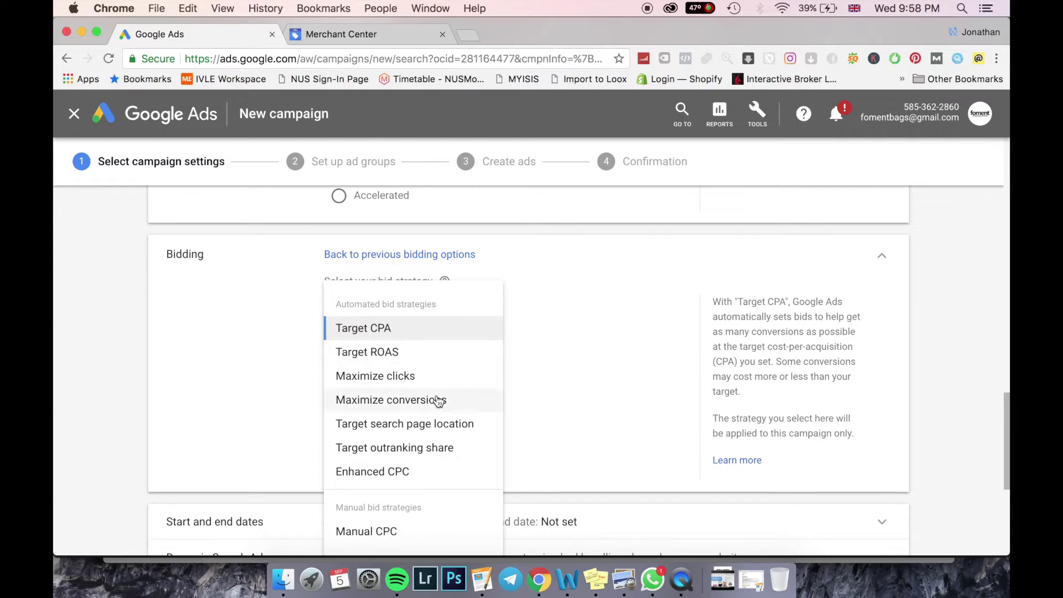
click(434, 446)
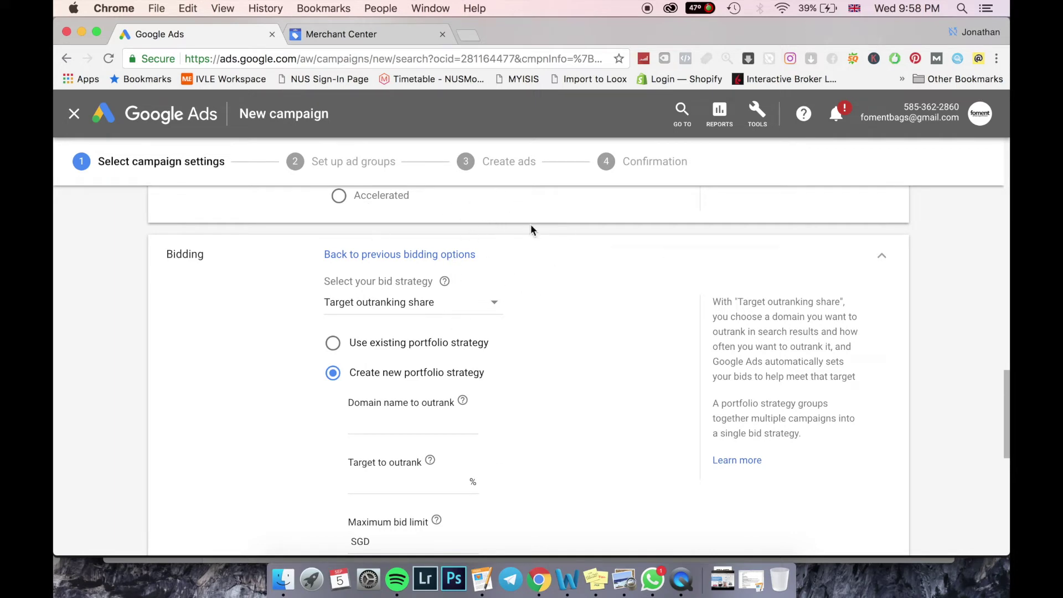
scroll(411, 361, down, 1)
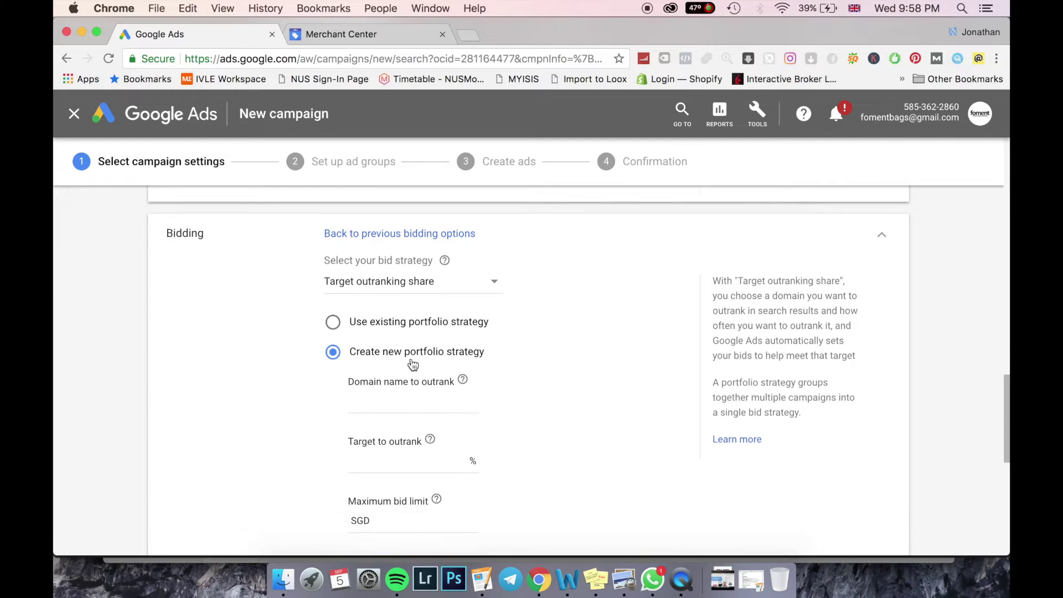
scroll(413, 386, down, 1)
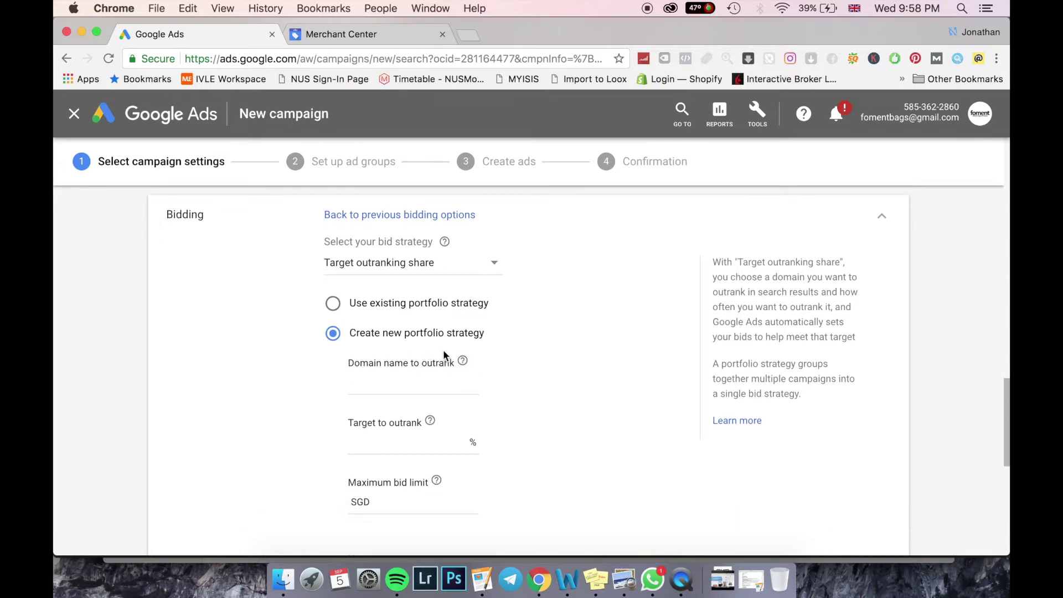
scroll(459, 343, up, 1)
Read the Enhanced CPC description, keep Target outranking share, and choose to use an existing portfolio strategy.
click(449, 298)
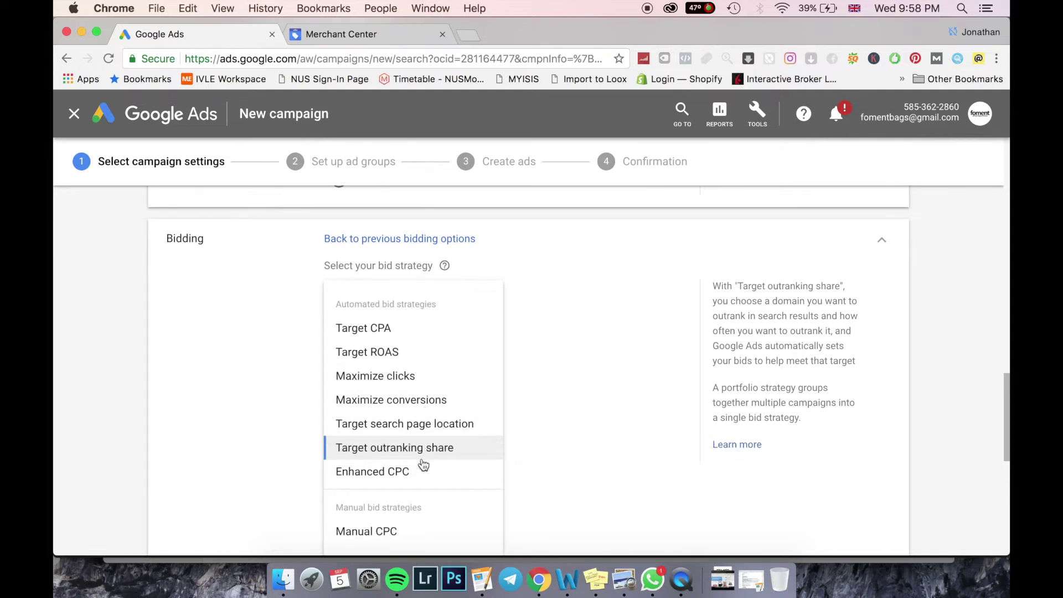
mouse_move(422, 479)
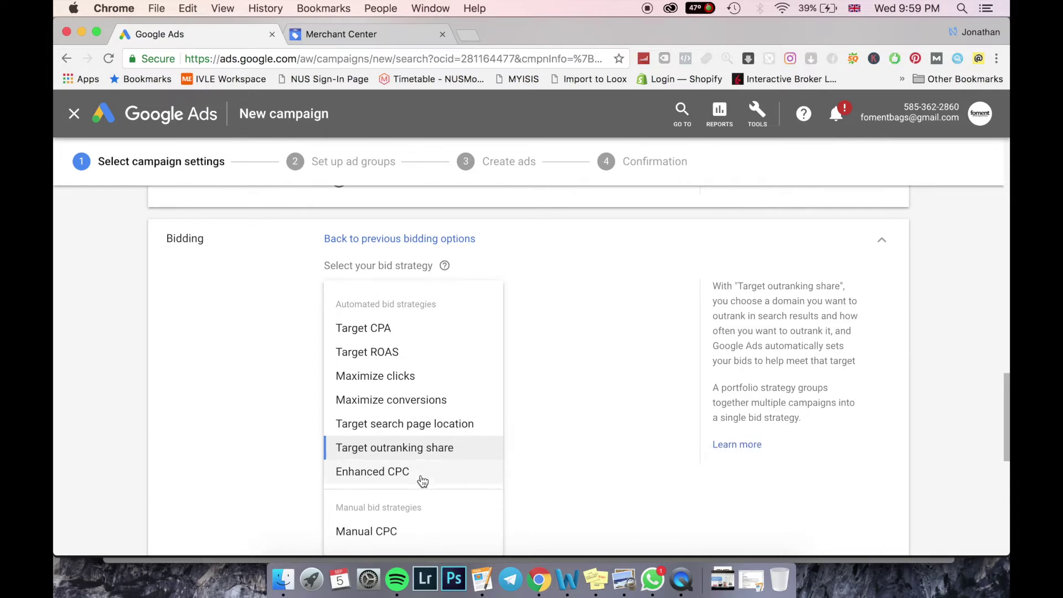
mouse_move(463, 469)
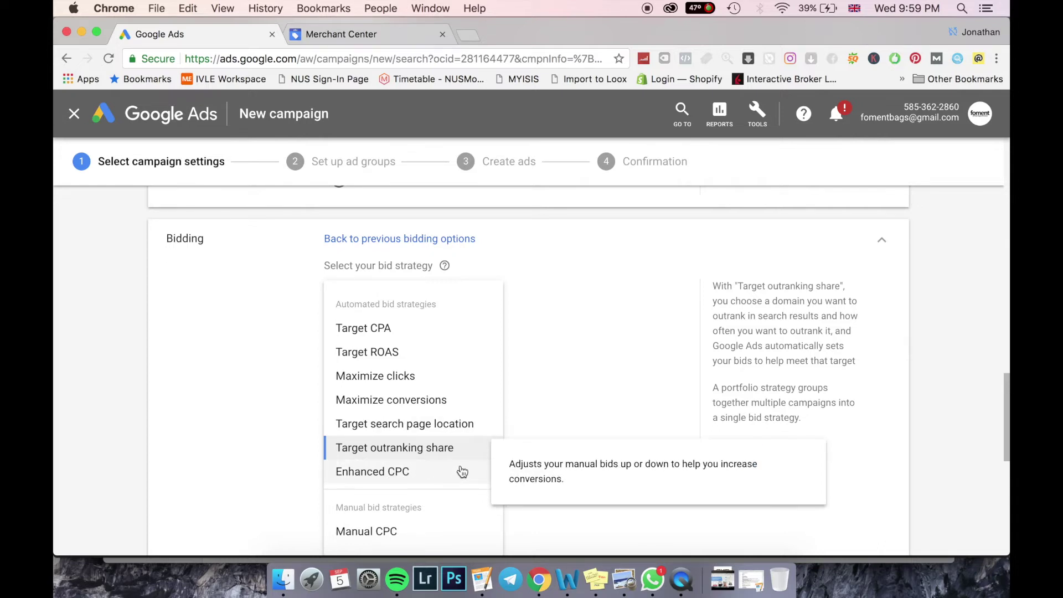
click(579, 339)
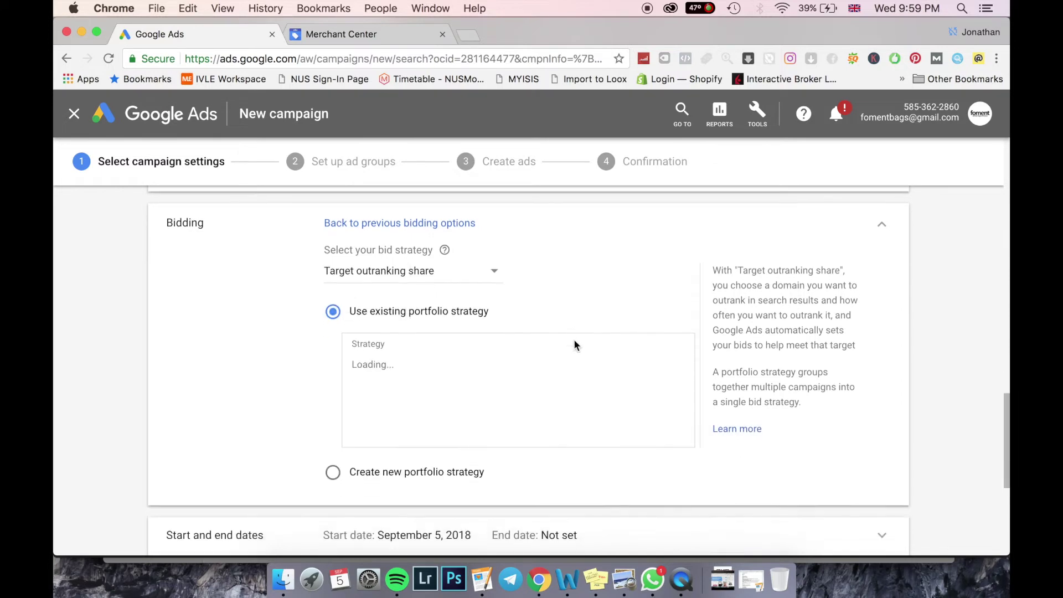
Expand the campaign's start and end date settings to review them.
scroll(576, 340, down, 1)
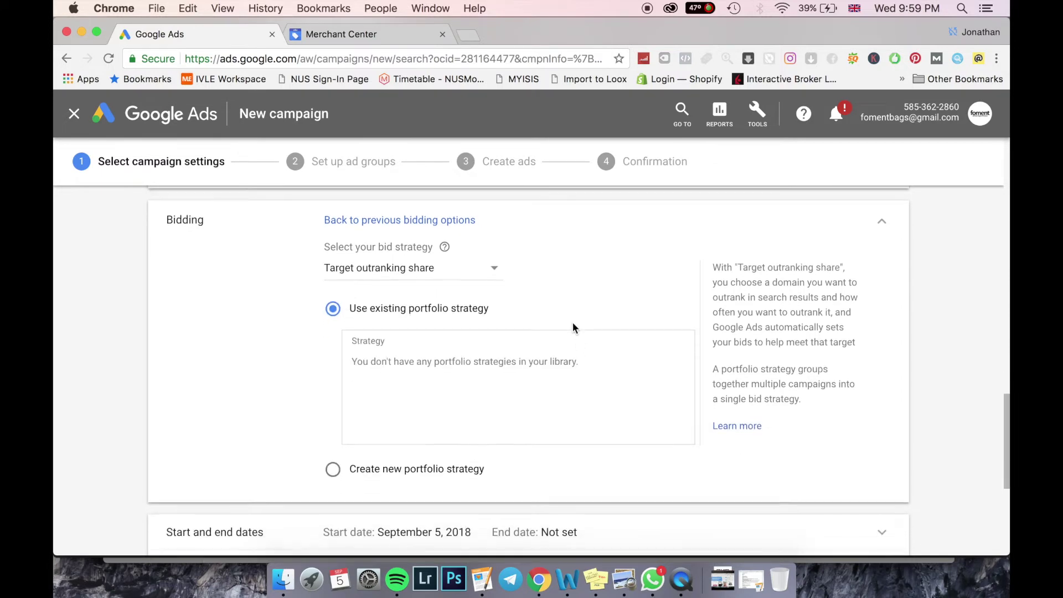
scroll(572, 323, down, 3)
scroll(577, 324, down, 1)
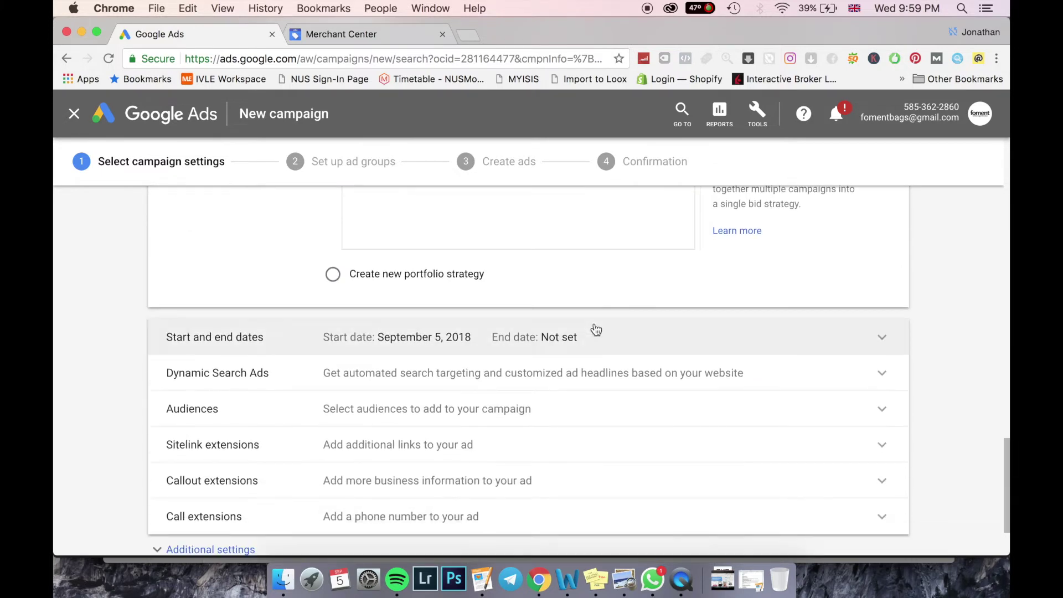
click(639, 337)
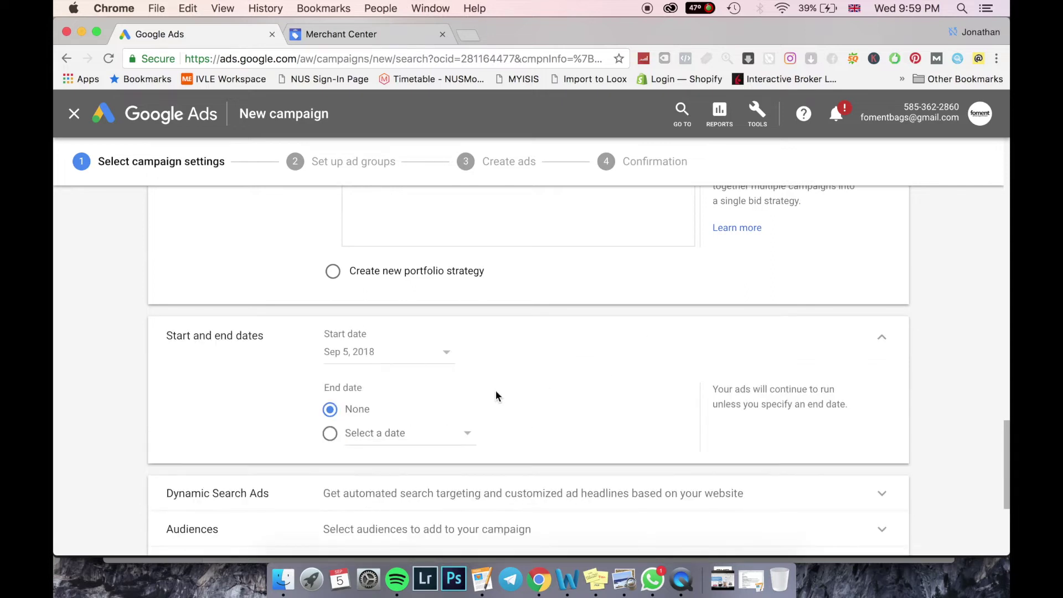
Expand the Dynamic Search Ads settings and review the domain, language and targeting source options.
scroll(516, 383, down, 3)
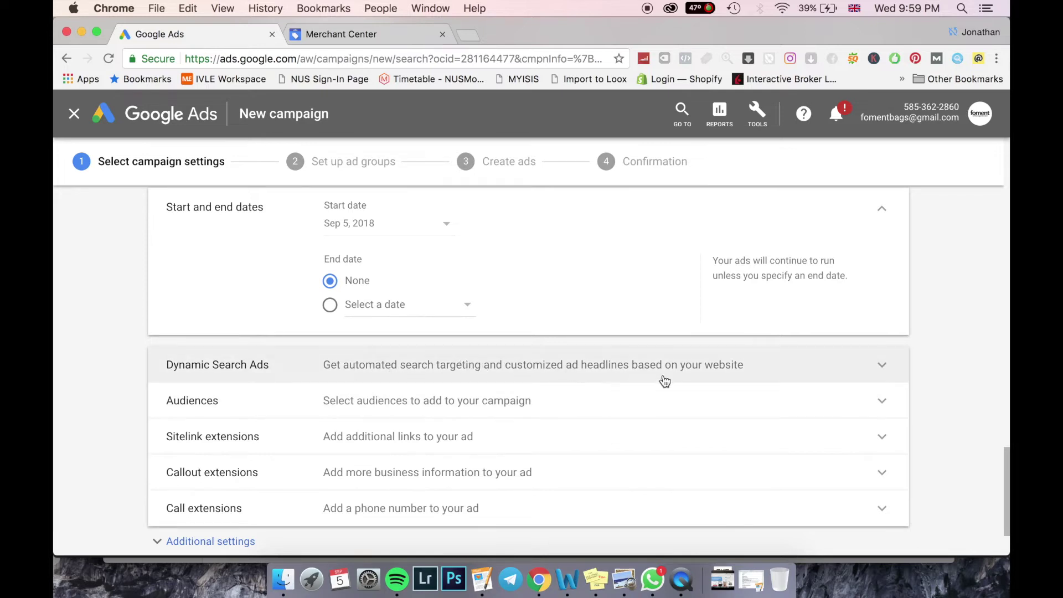
click(631, 360)
scroll(623, 382, down, 2)
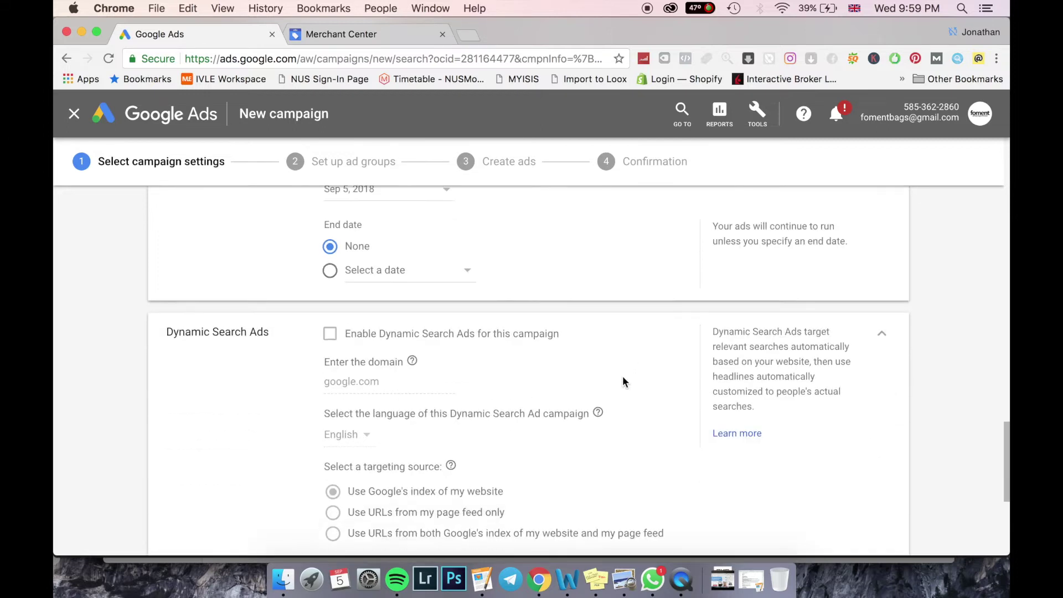
scroll(623, 377, down, 2)
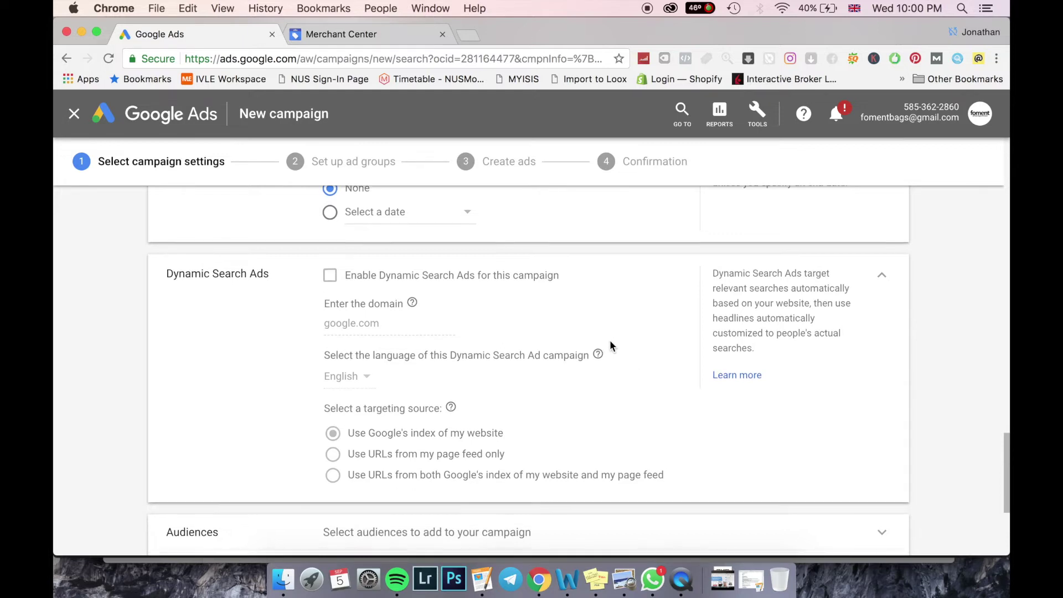
Search the campaign audiences for "winter jacket" and add Outerwear, Women's Apparel, Apparel & Accessories and Activewear.
scroll(610, 340, down, 4)
scroll(603, 329, down, 4)
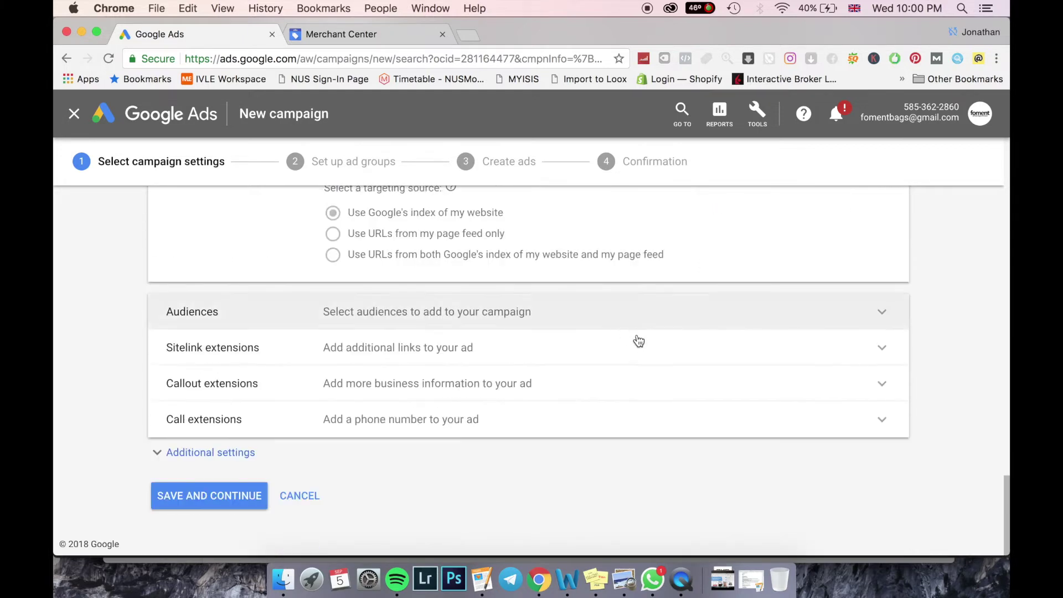
click(600, 313)
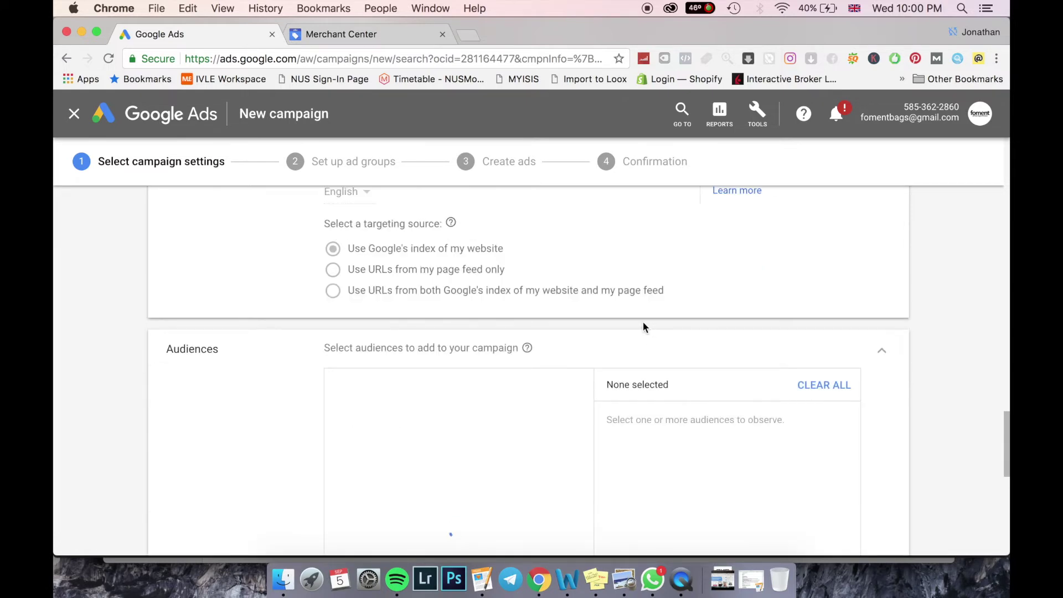
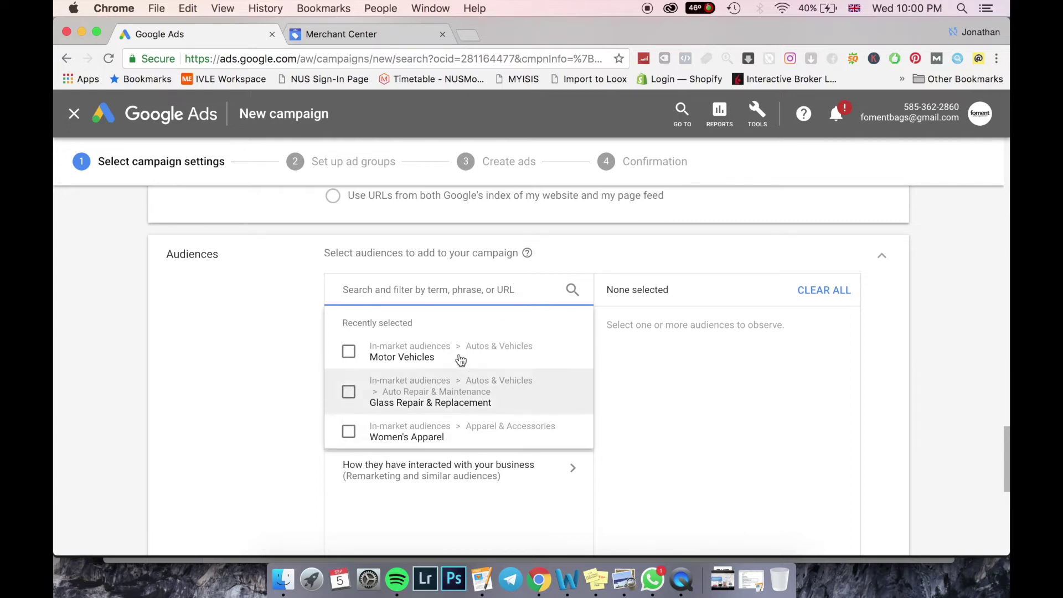
text(winter jacket)
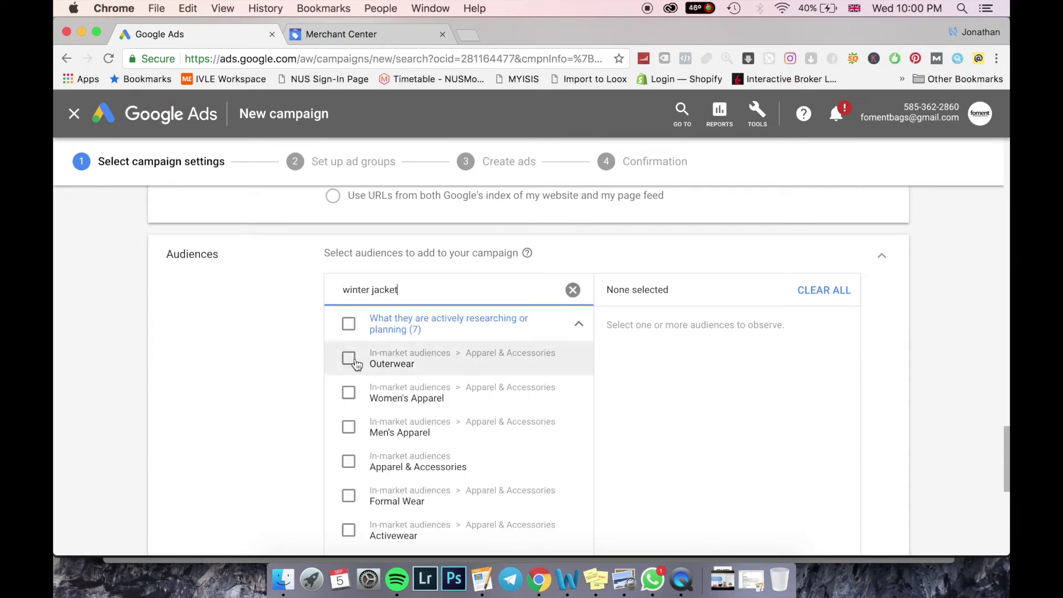
click(349, 360)
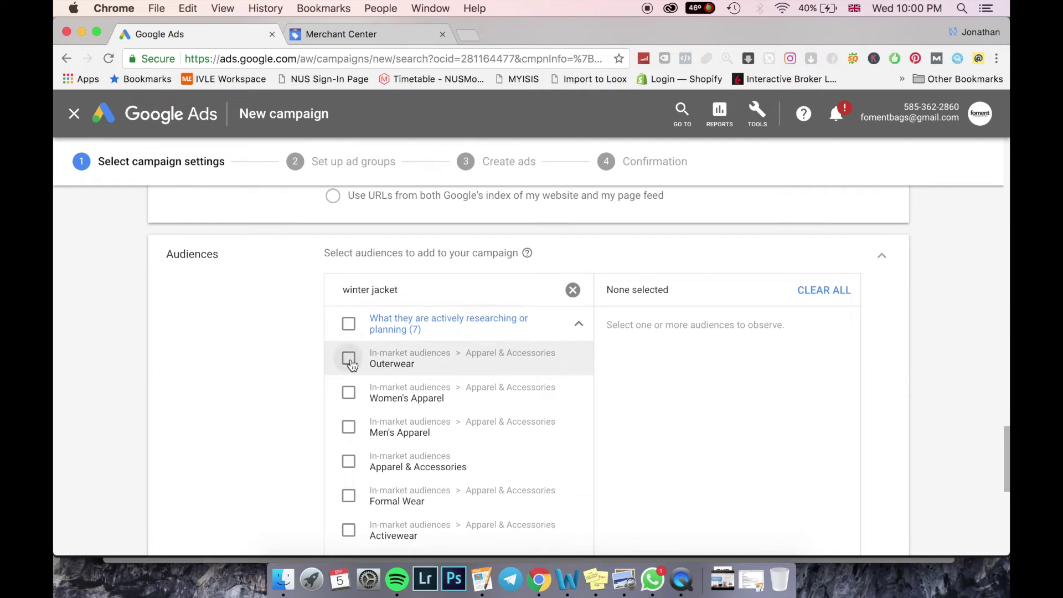
click(349, 395)
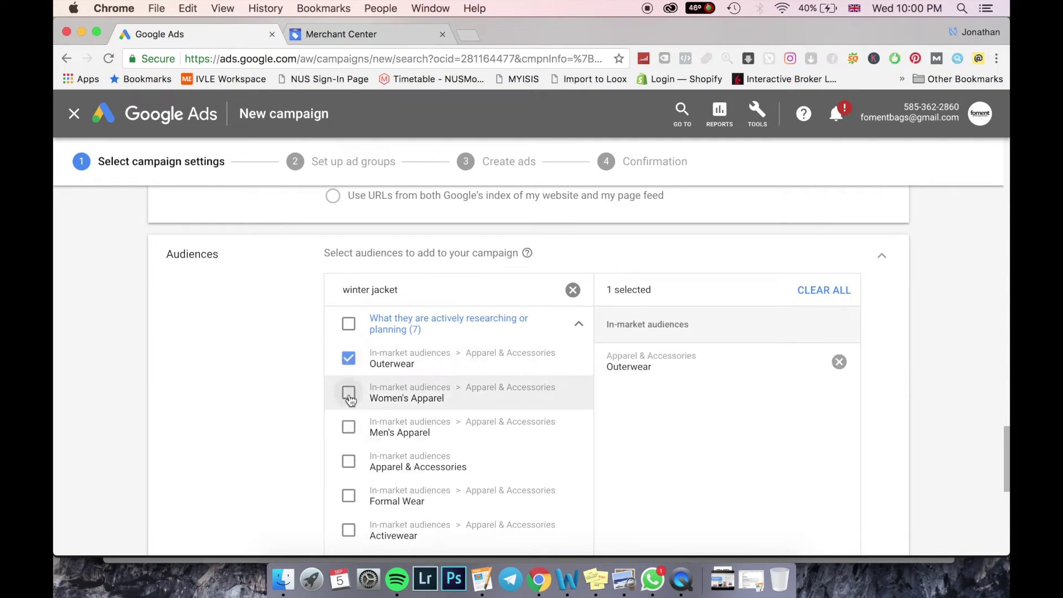
click(349, 463)
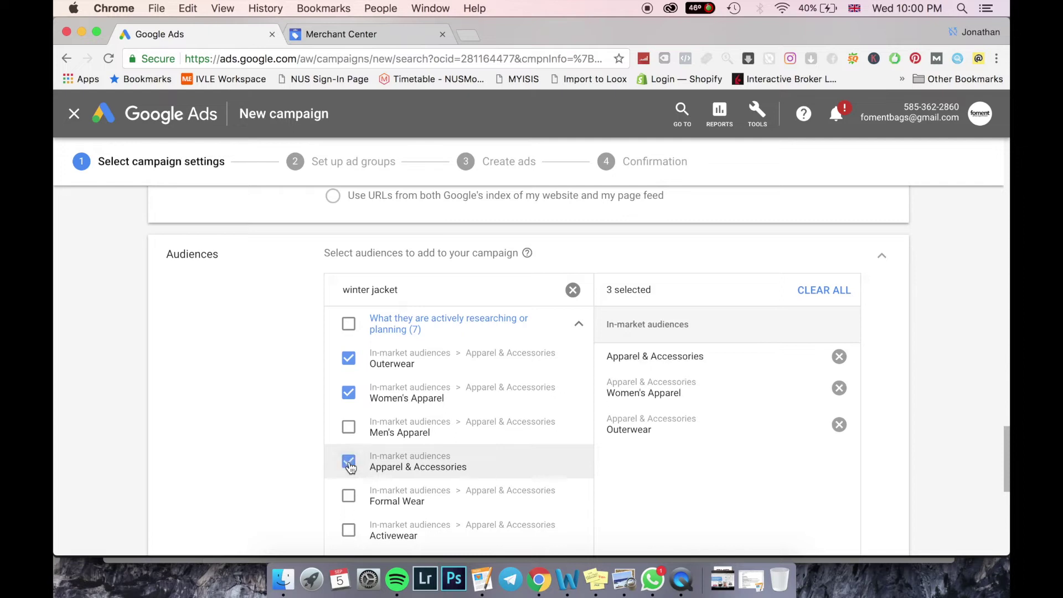
click(349, 530)
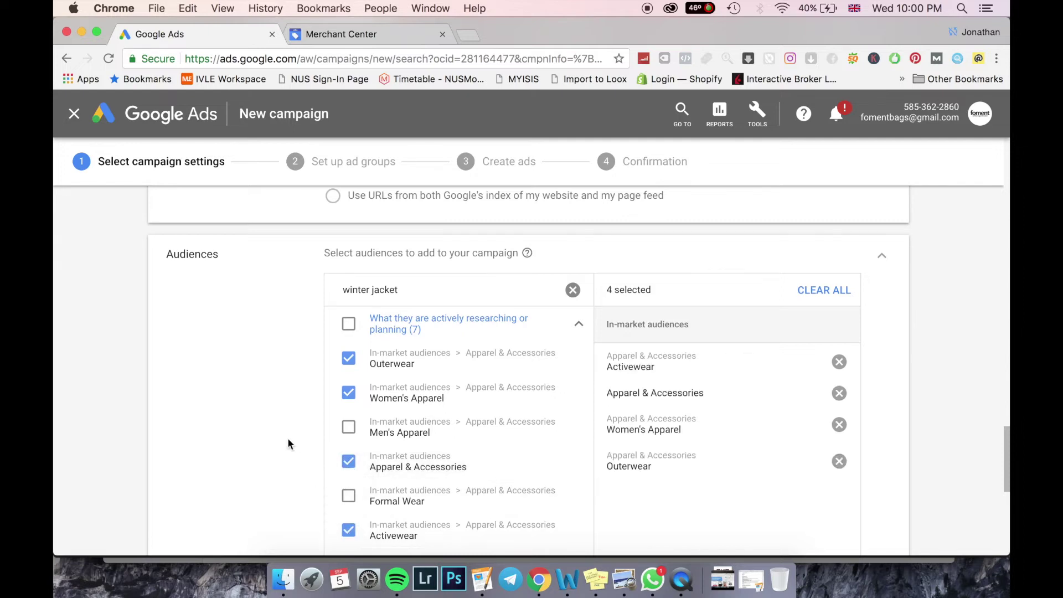
Review the selected in-market audiences and clear the audience search to return to the audience categories.
scroll(288, 438, down, 2)
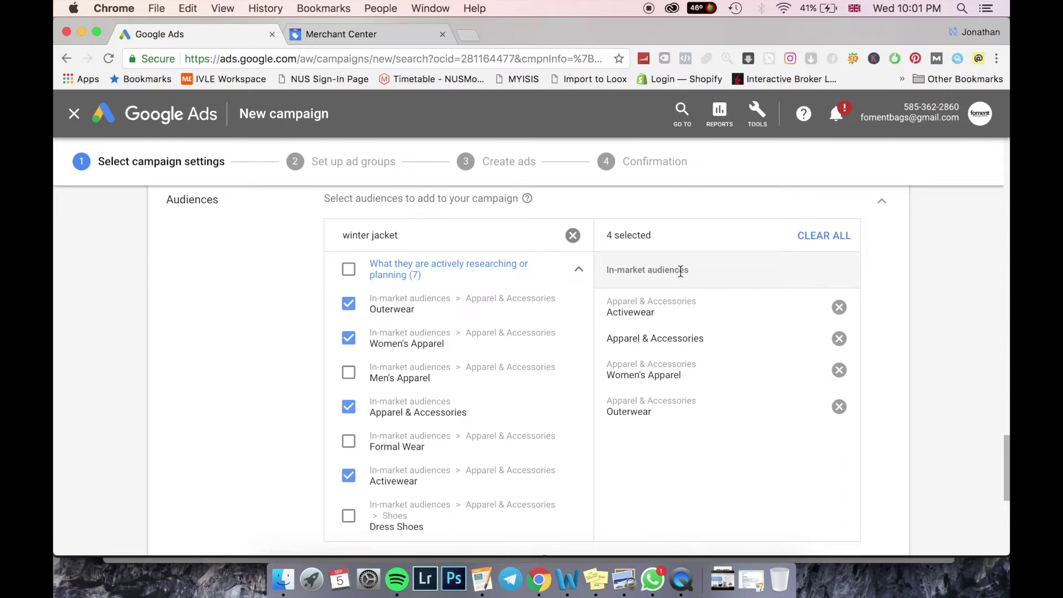
scroll(548, 305, down, 3)
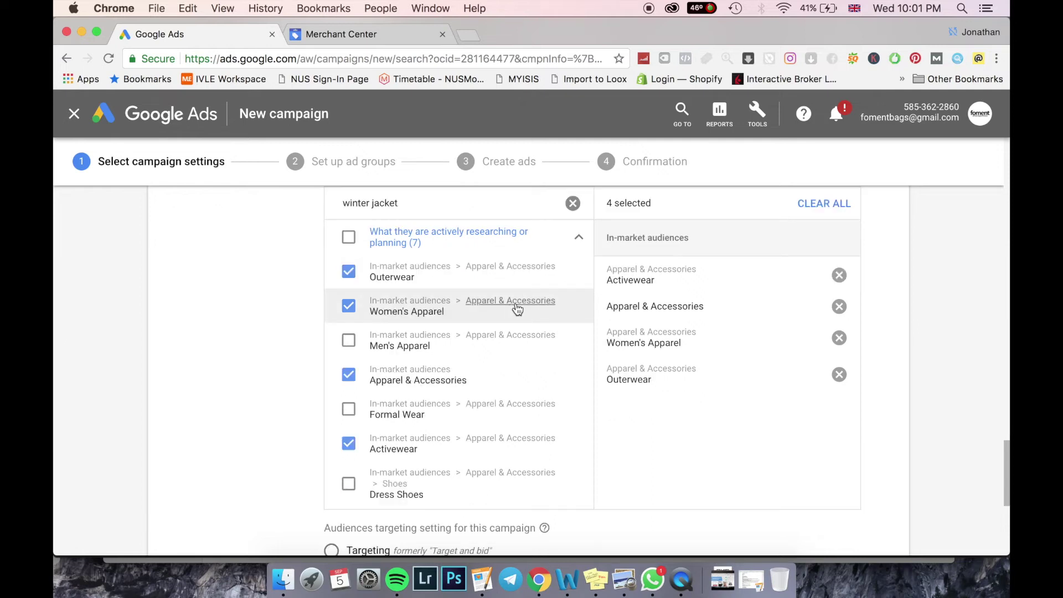
scroll(592, 337, up, 1)
scroll(587, 338, up, 5)
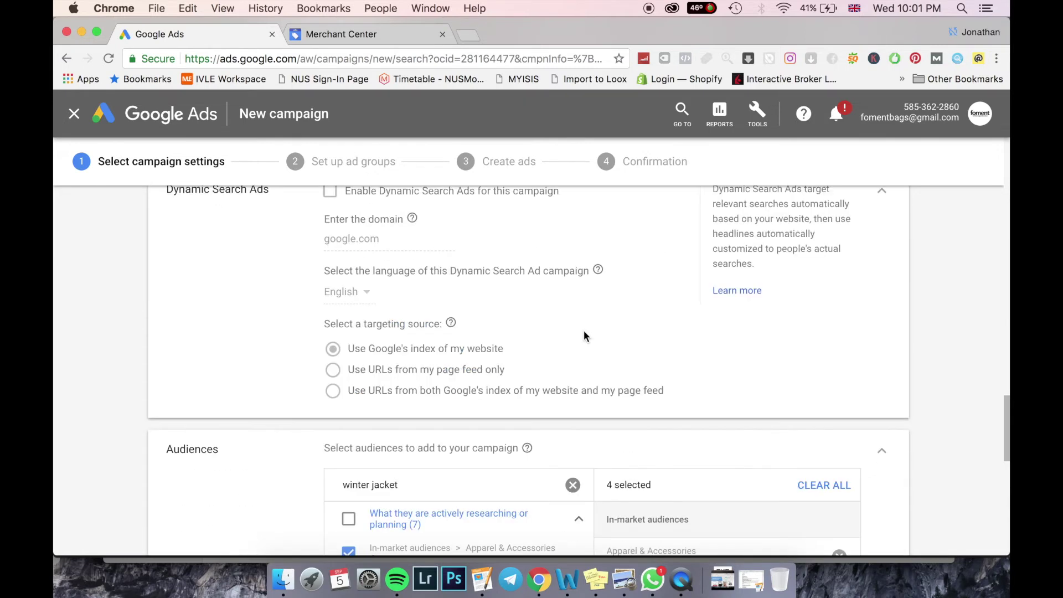
click(570, 457)
Look at the remarketing and similar audience lists under how people have interacted with the business, and return to the categories.
scroll(496, 429, down, 5)
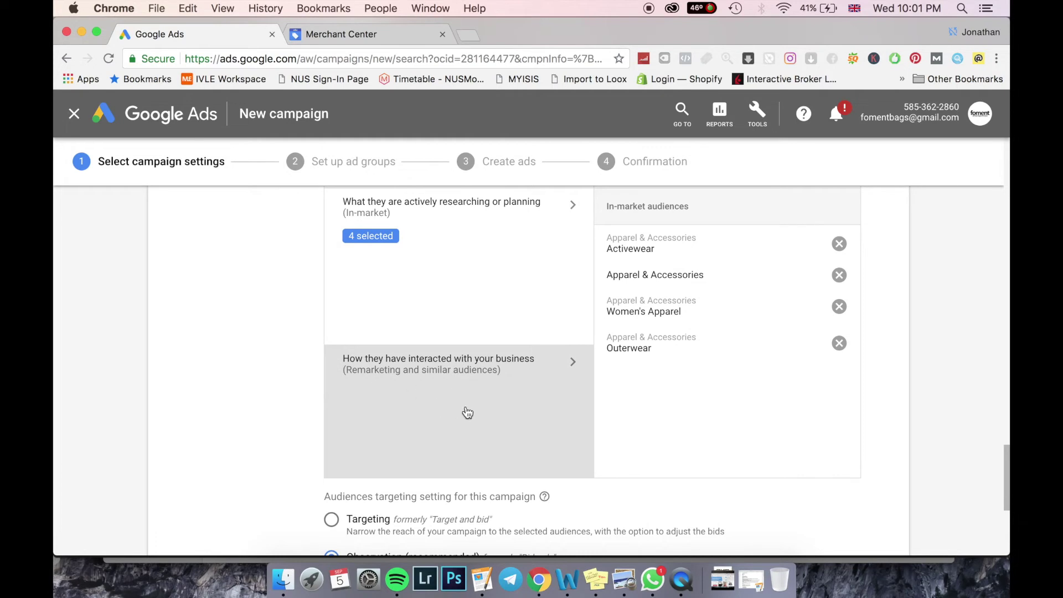
click(504, 402)
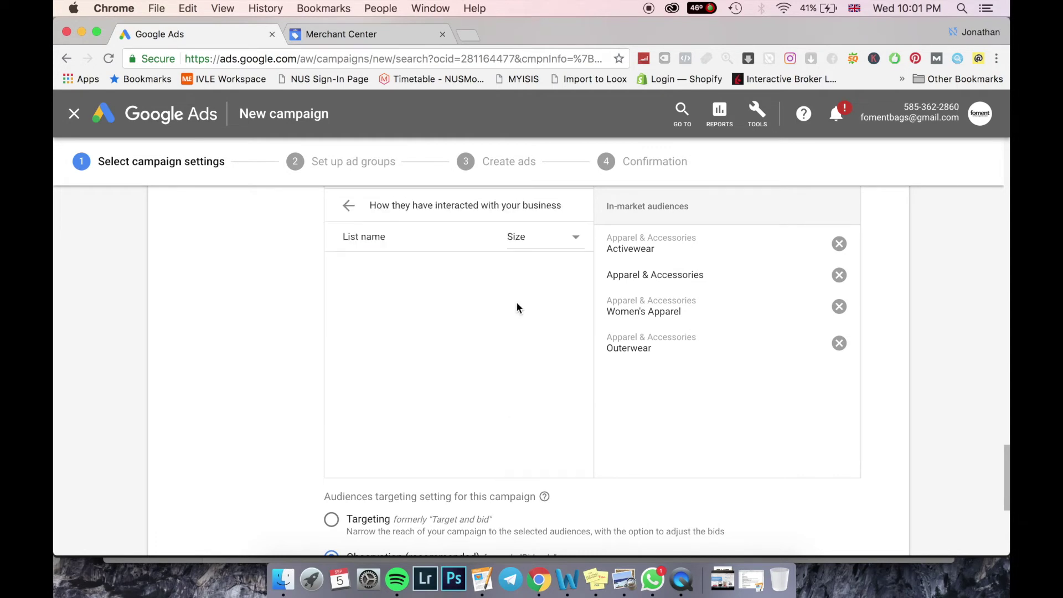
scroll(535, 271, up, 2)
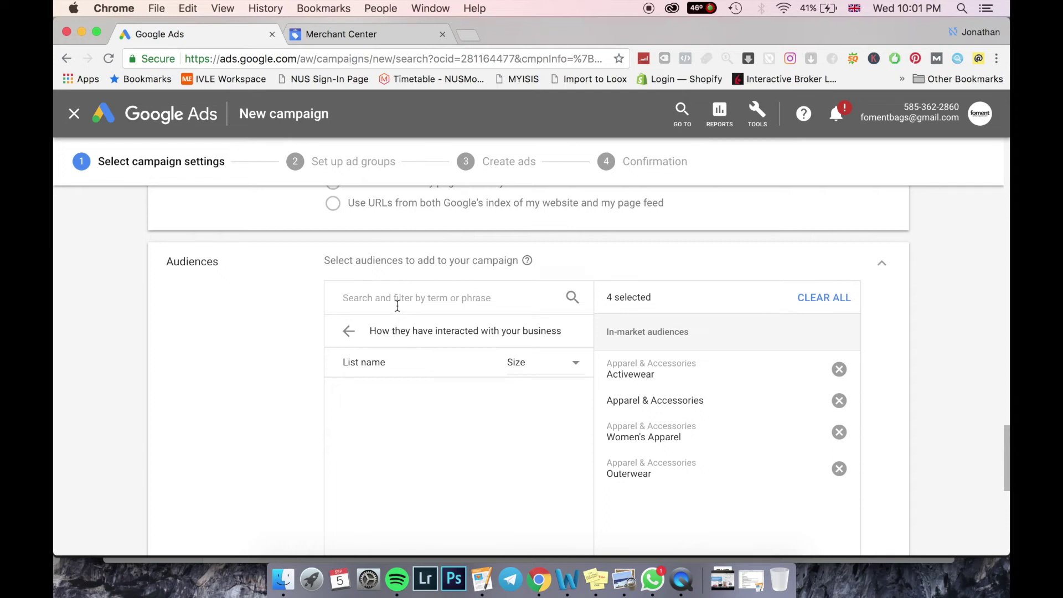
click(350, 331)
Review the audience targeting setting and expand the sitelink extensions to examine their options.
scroll(266, 344, down, 6)
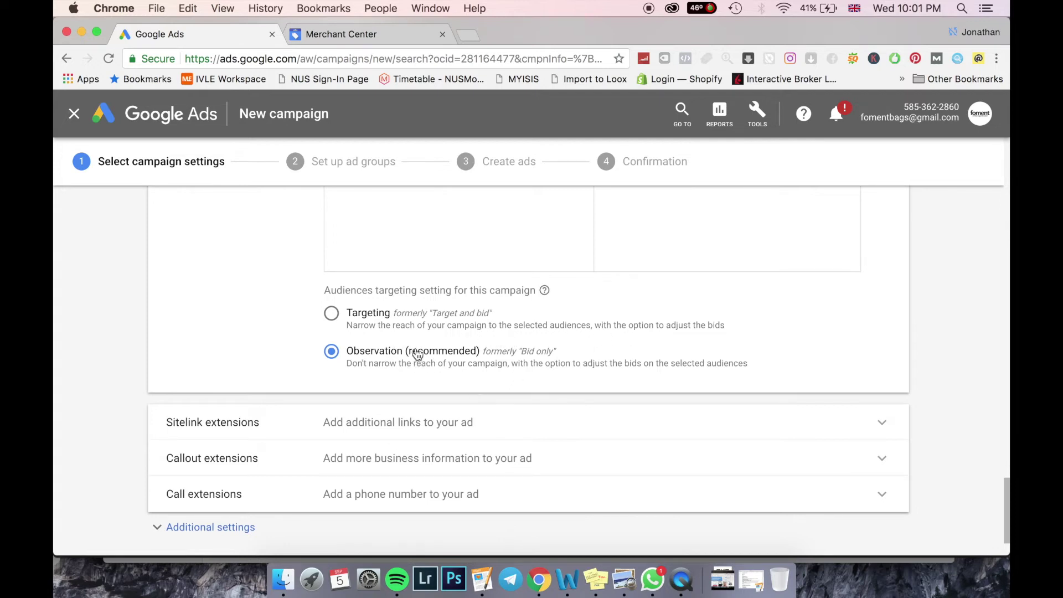
scroll(374, 313, down, 3)
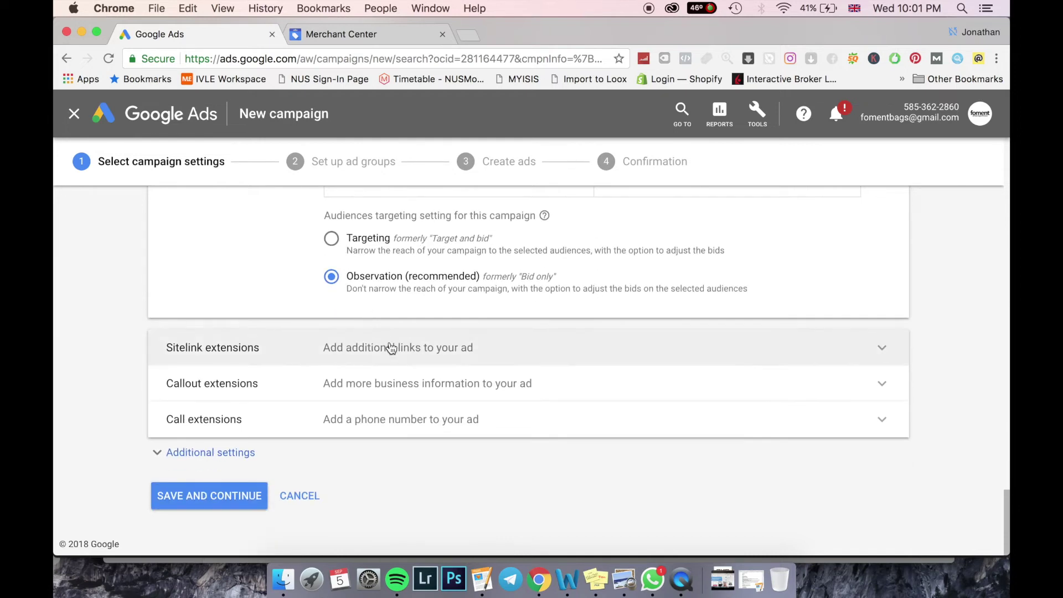
click(392, 349)
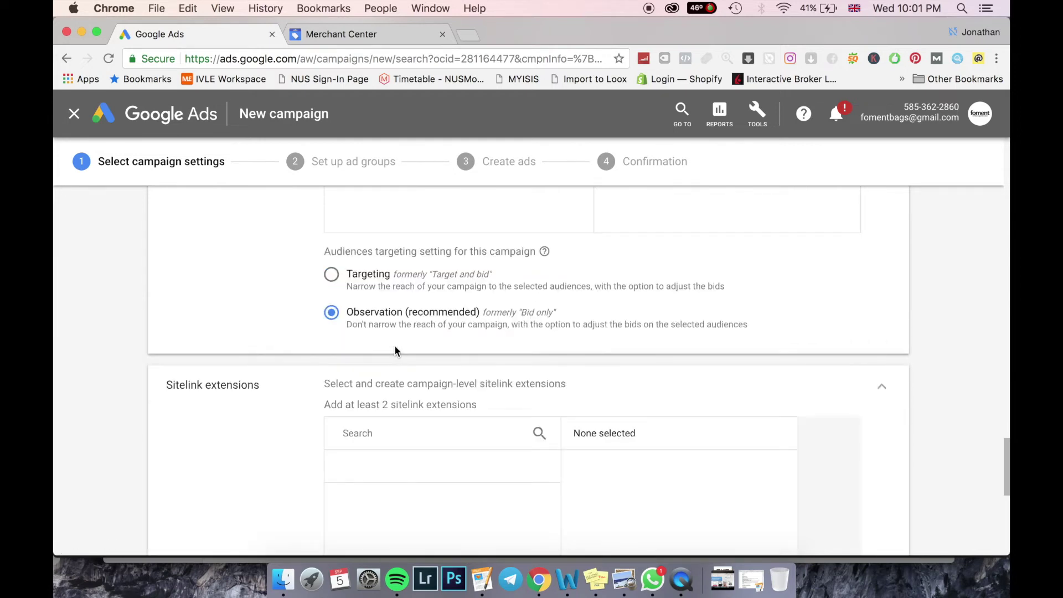
scroll(453, 359, down, 5)
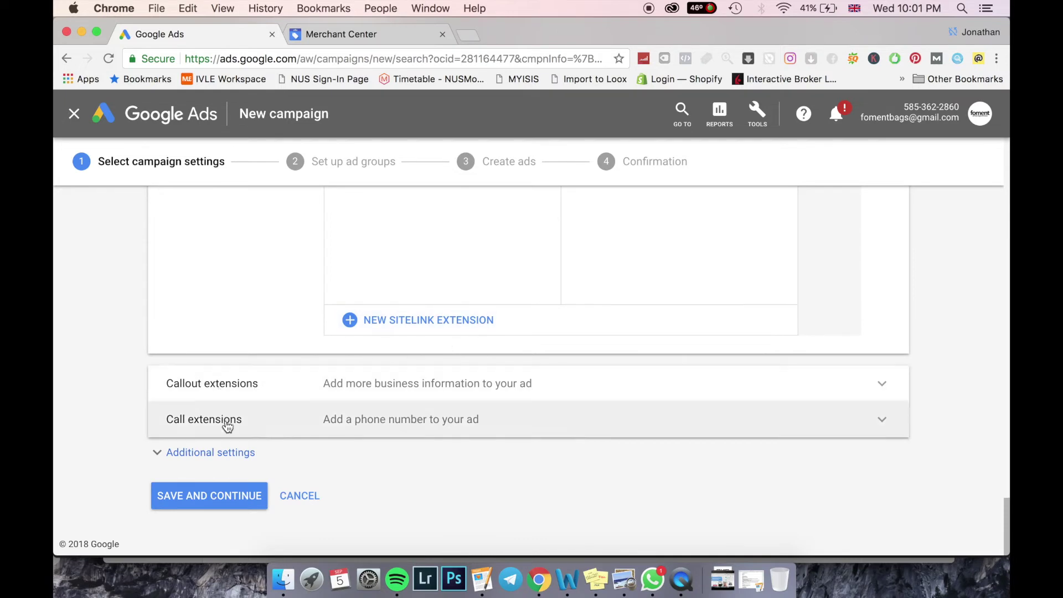
scroll(232, 420, up, 6)
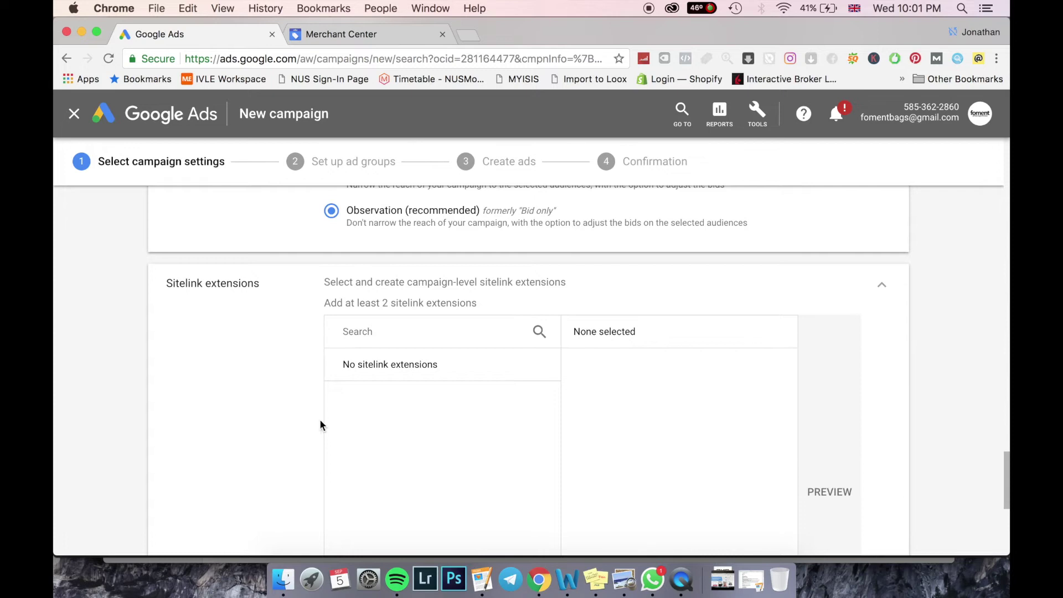
scroll(288, 407, down, 6)
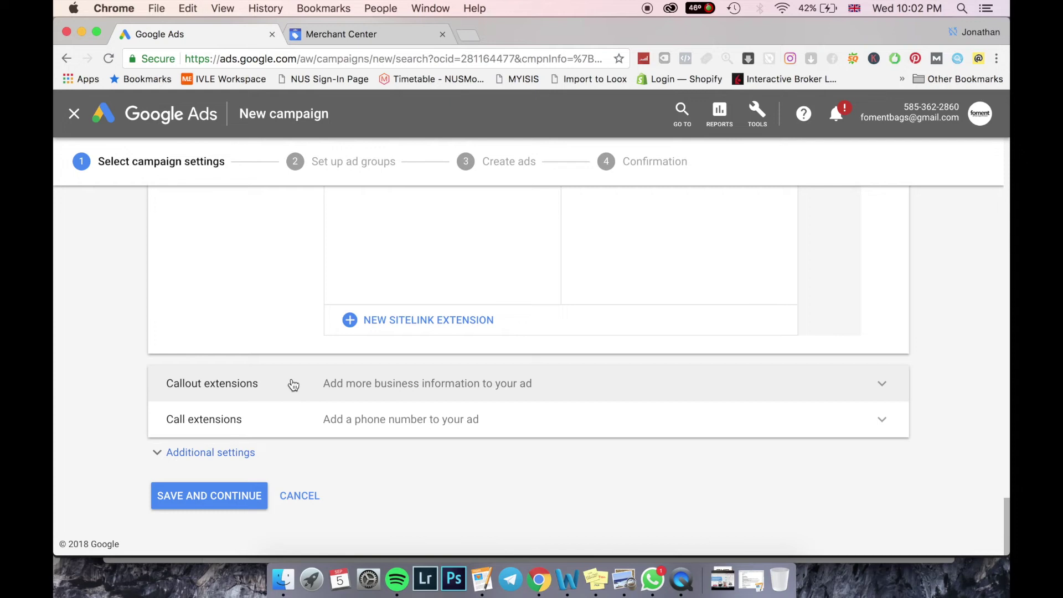
Search Google Images for "call extensions" in a new browser tab and view the phone ad example with a call link.
key(super+t)
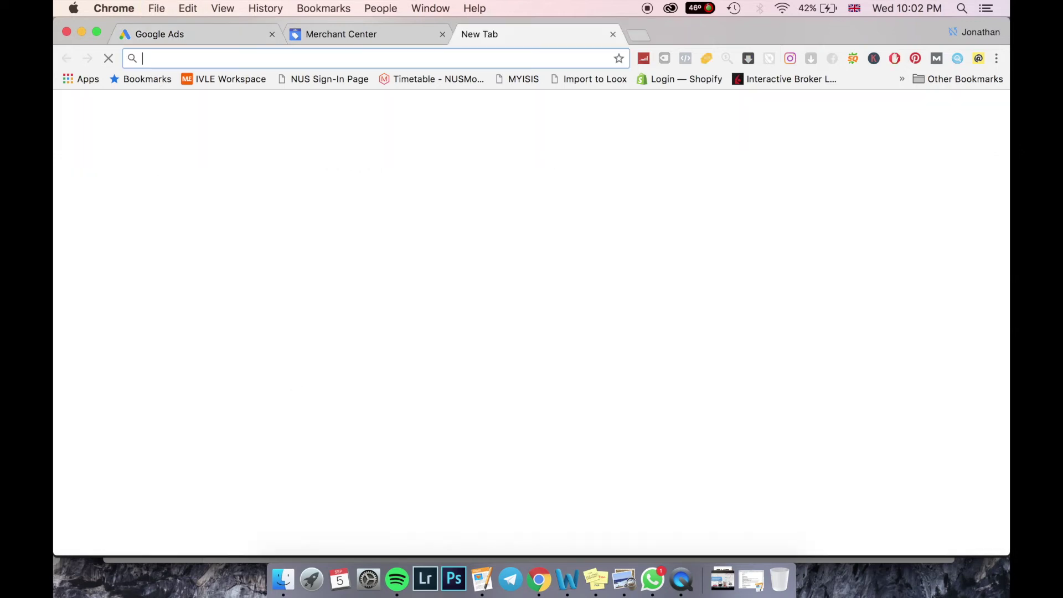
text(call extensions)
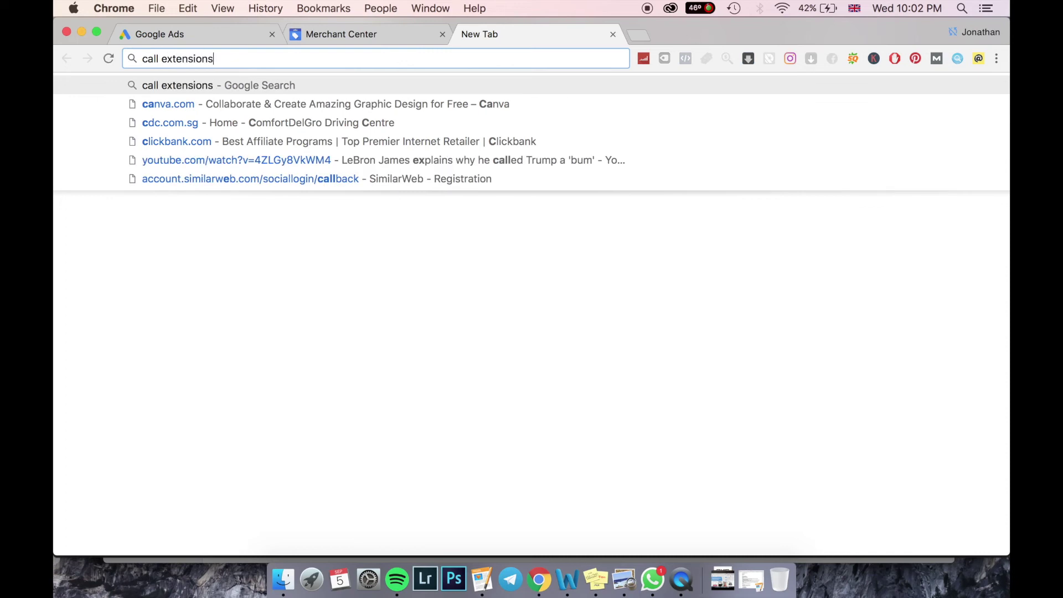
key(Return)
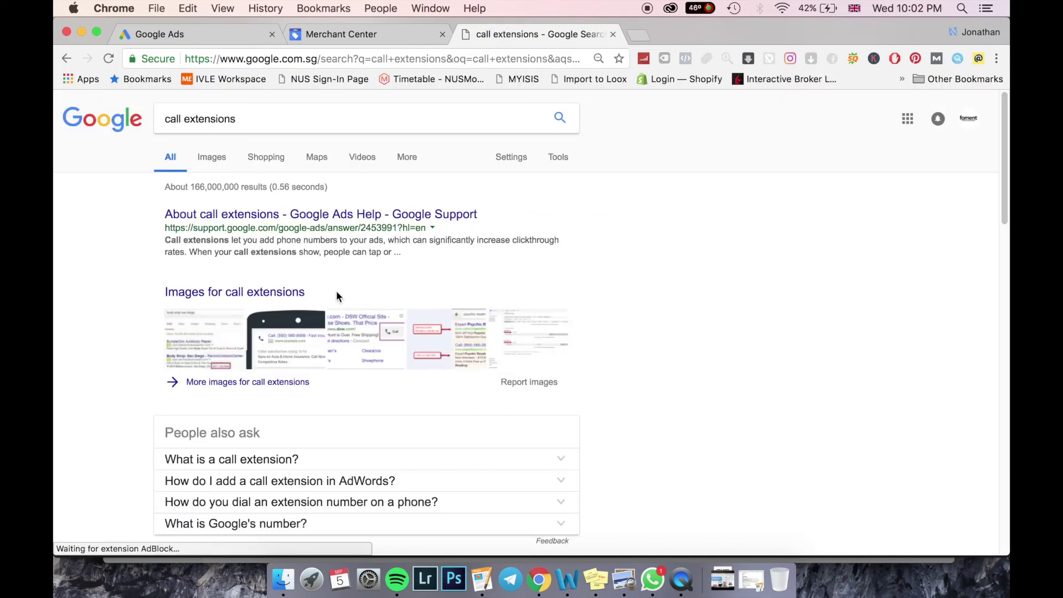
scroll(322, 251, down, 1)
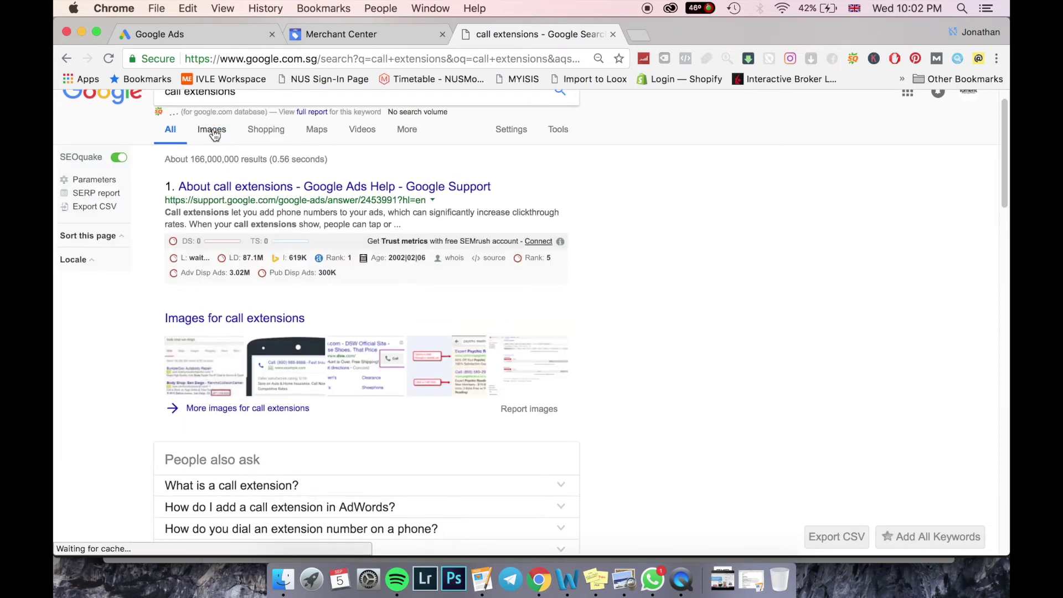
click(218, 137)
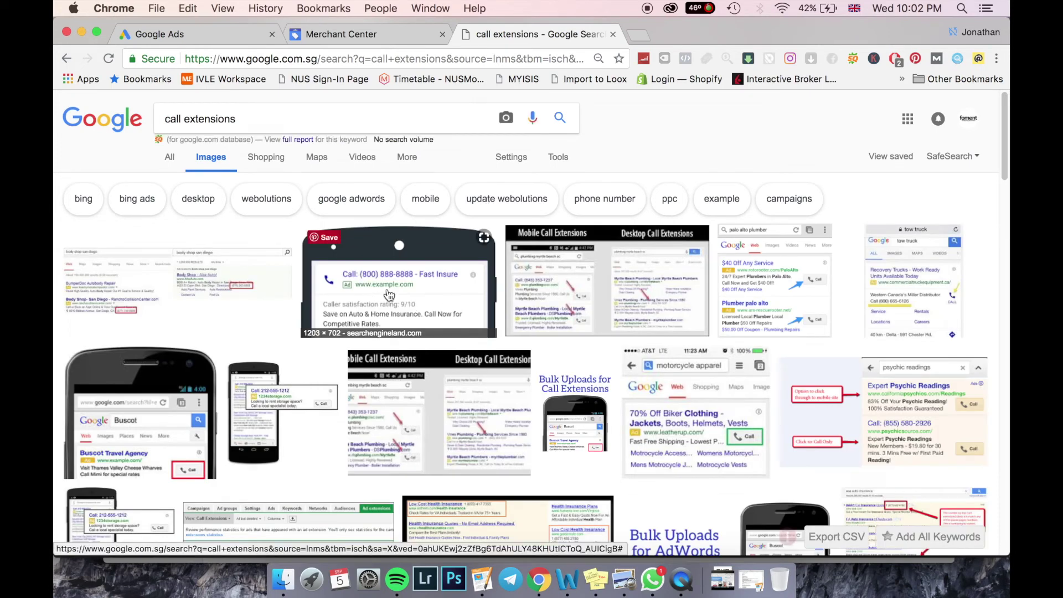
click(386, 295)
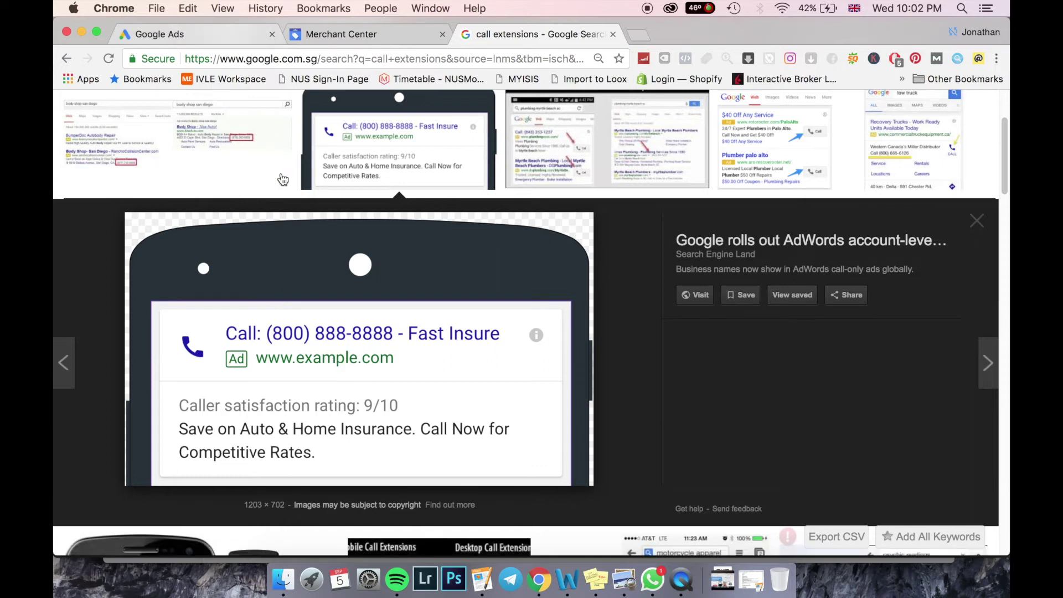
Return to the Google Ads campaign settings and review the sitelink, callout and call extension sections.
click(227, 35)
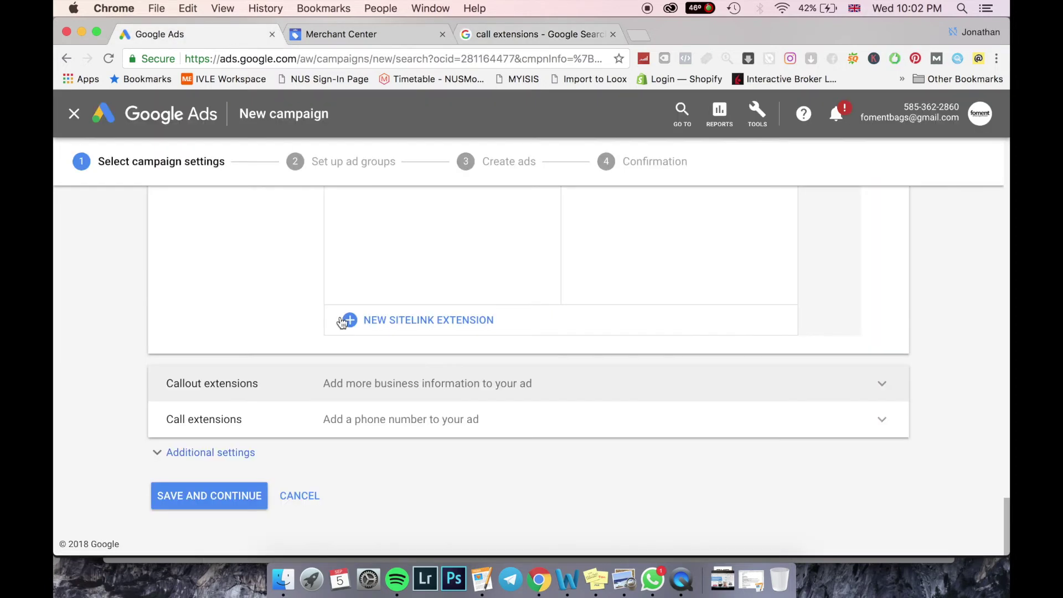
scroll(341, 327, up, 3)
scroll(342, 339, down, 2)
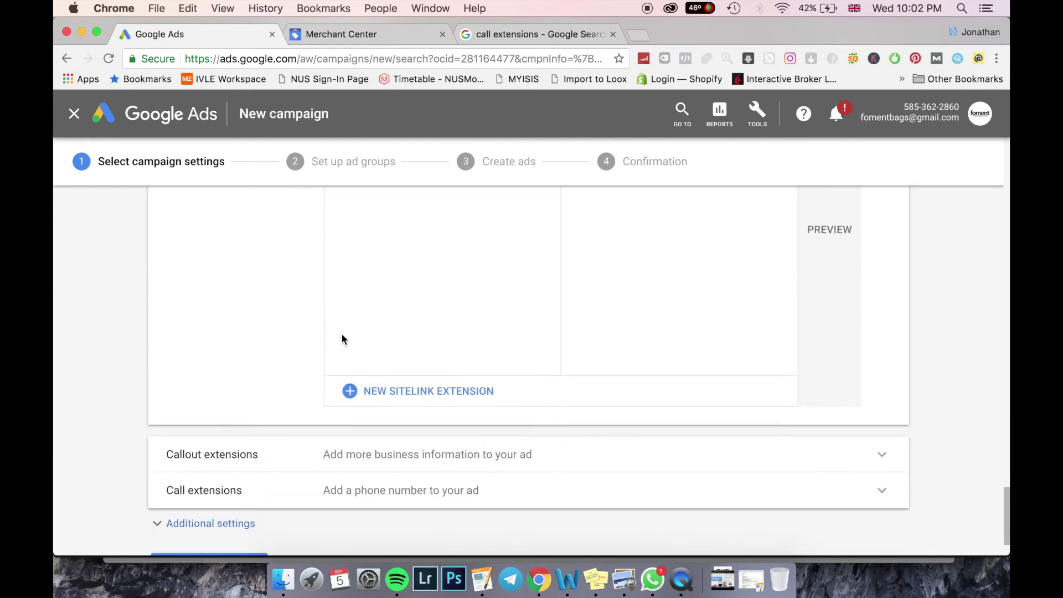
scroll(254, 429, up, 10)
scroll(254, 430, down, 3)
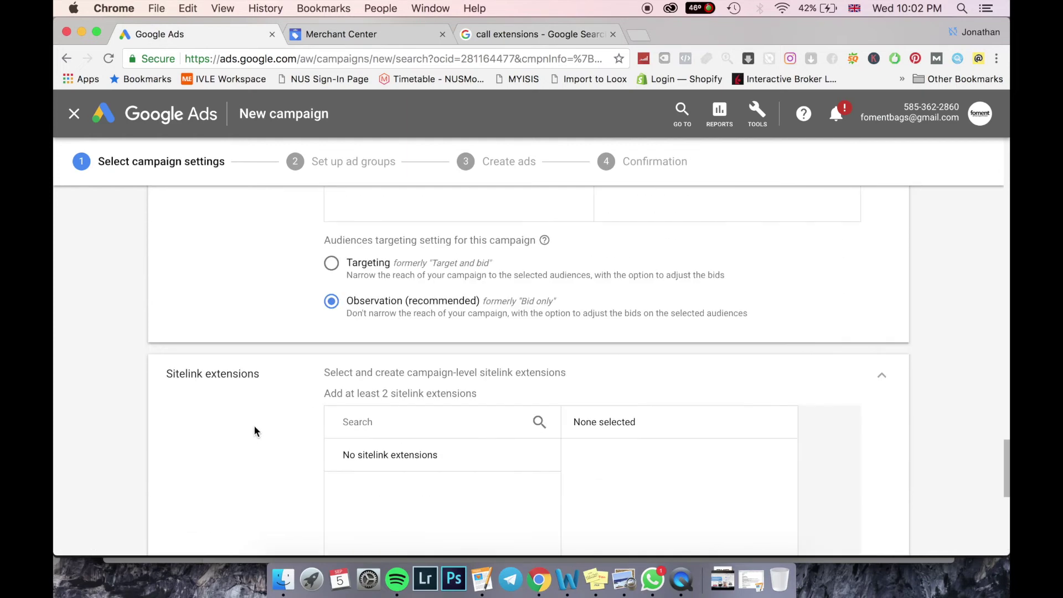
scroll(251, 387, down, 4)
Search Google Images for "sitelink extensions" in the image search tab and view the Frye ad example.
click(490, 35)
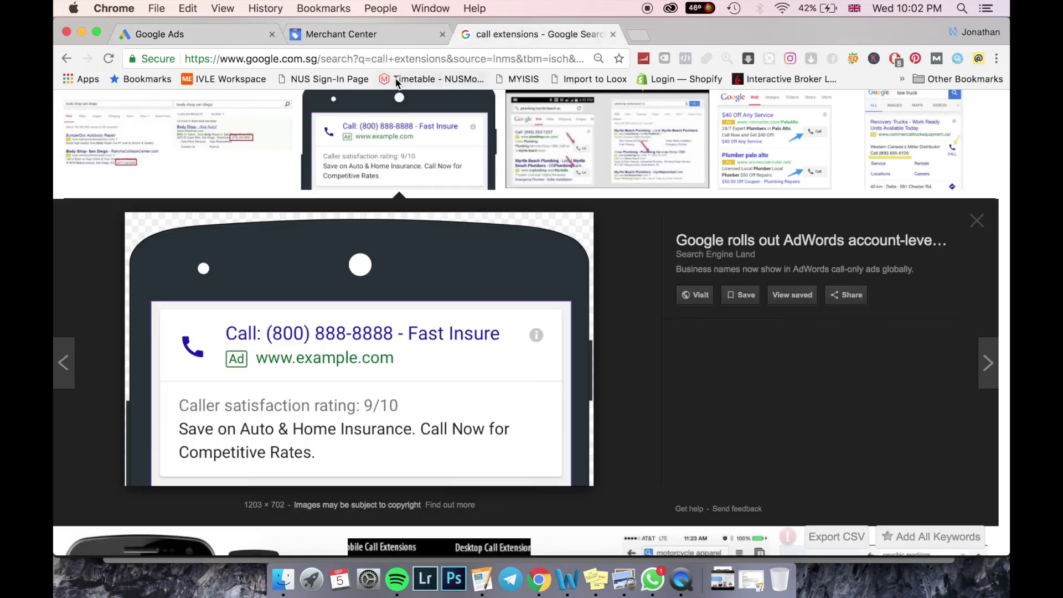
click(396, 59)
text(sitelink extensions)
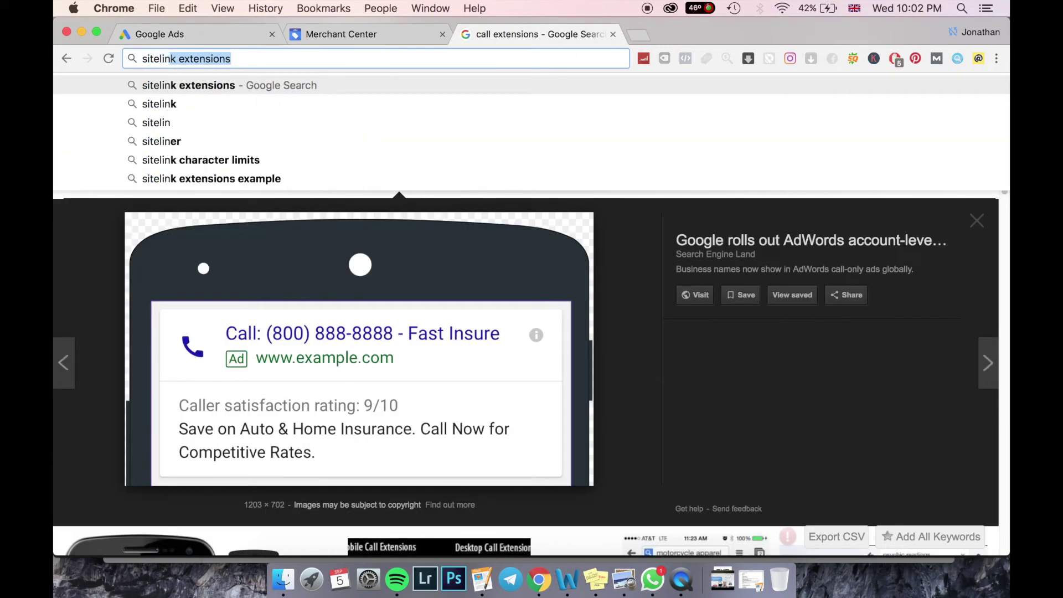
key(Return)
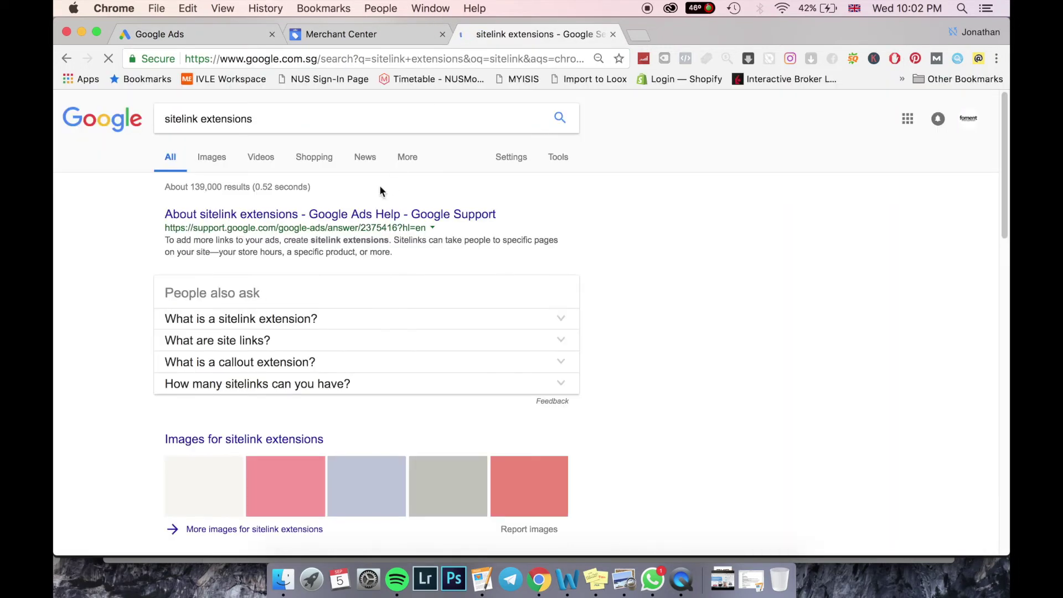
click(220, 163)
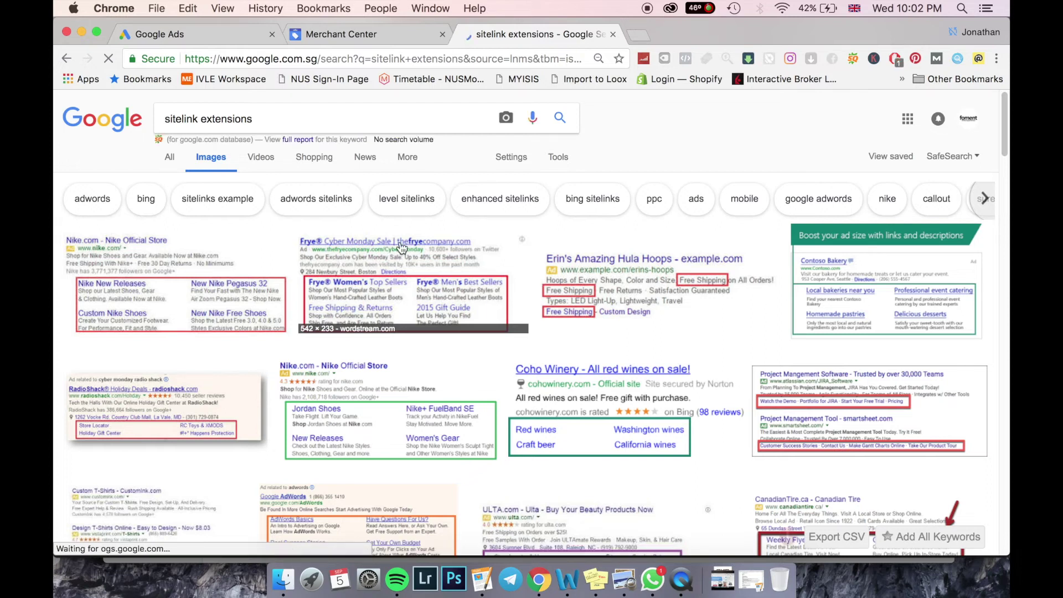
click(396, 289)
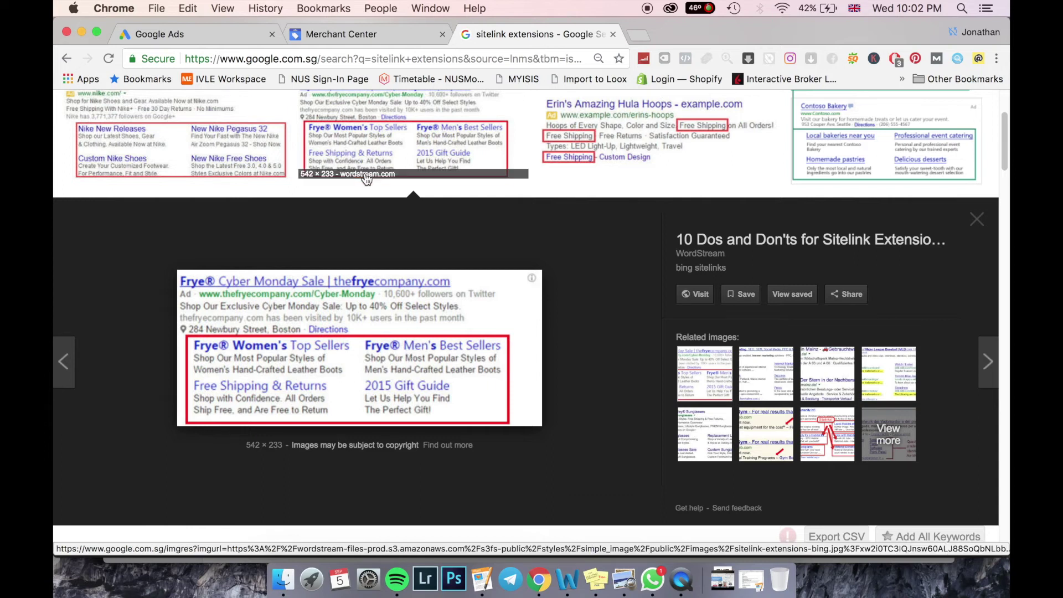
Return to the Google Ads campaign, save the campaign settings and continue to the ad group setup.
click(240, 33)
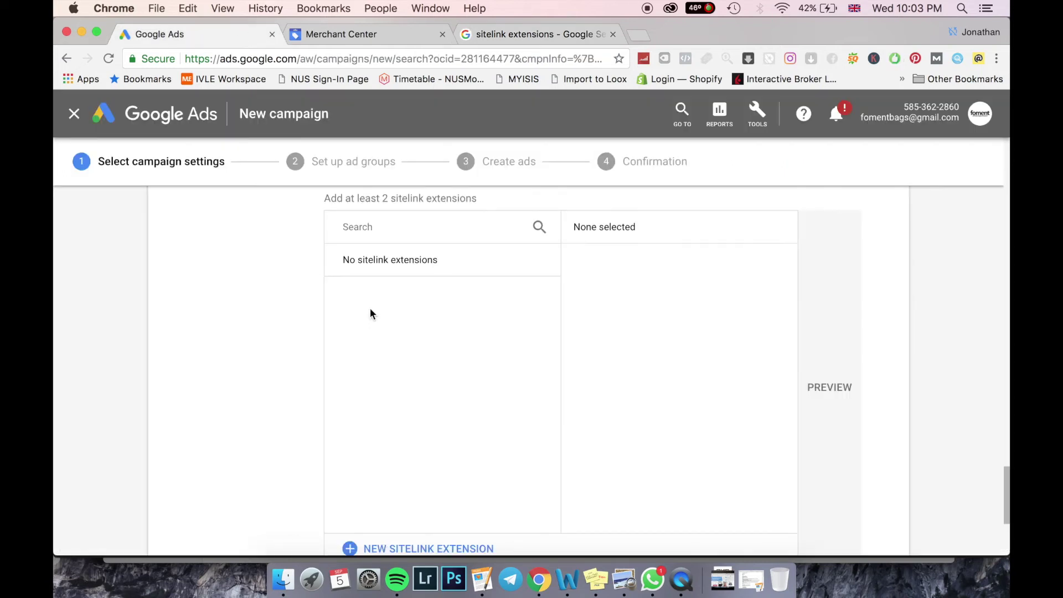
scroll(327, 289, up, 5)
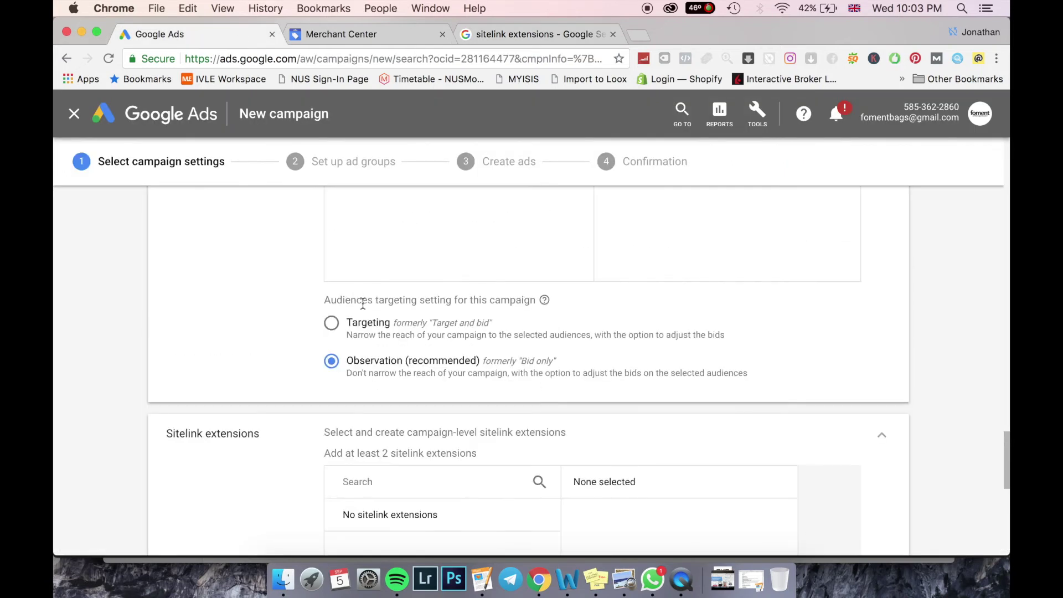
scroll(363, 303, down, 6)
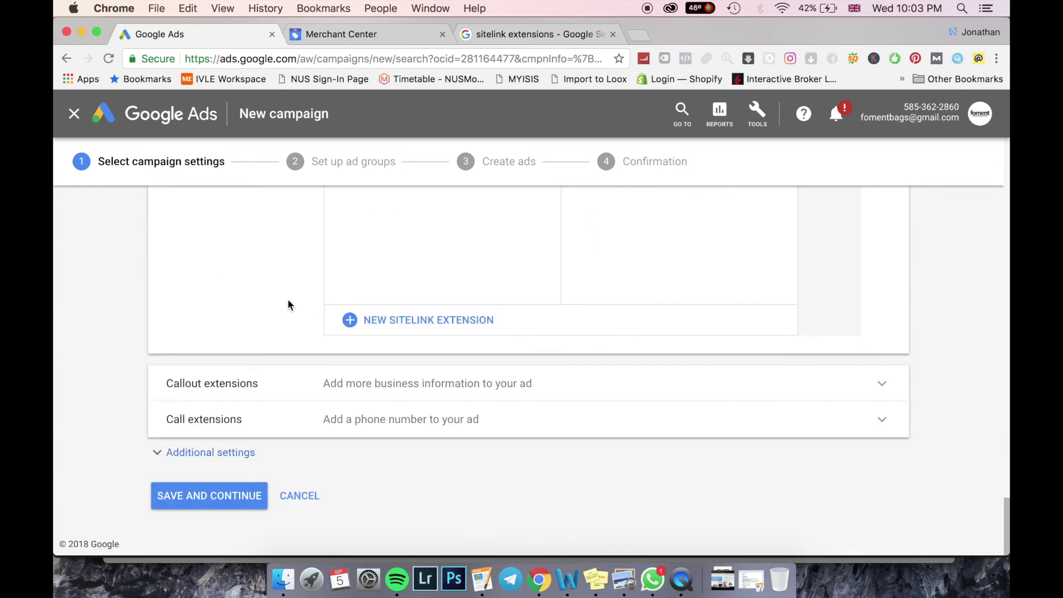
click(231, 494)
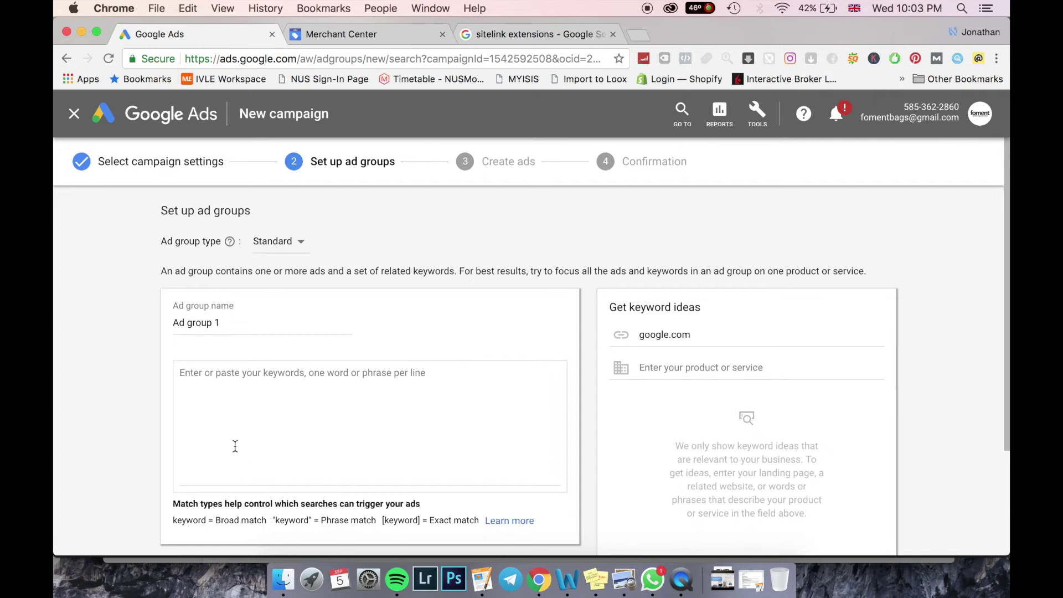
Add a second ad group to the campaign below the first one.
scroll(196, 370, down, 2)
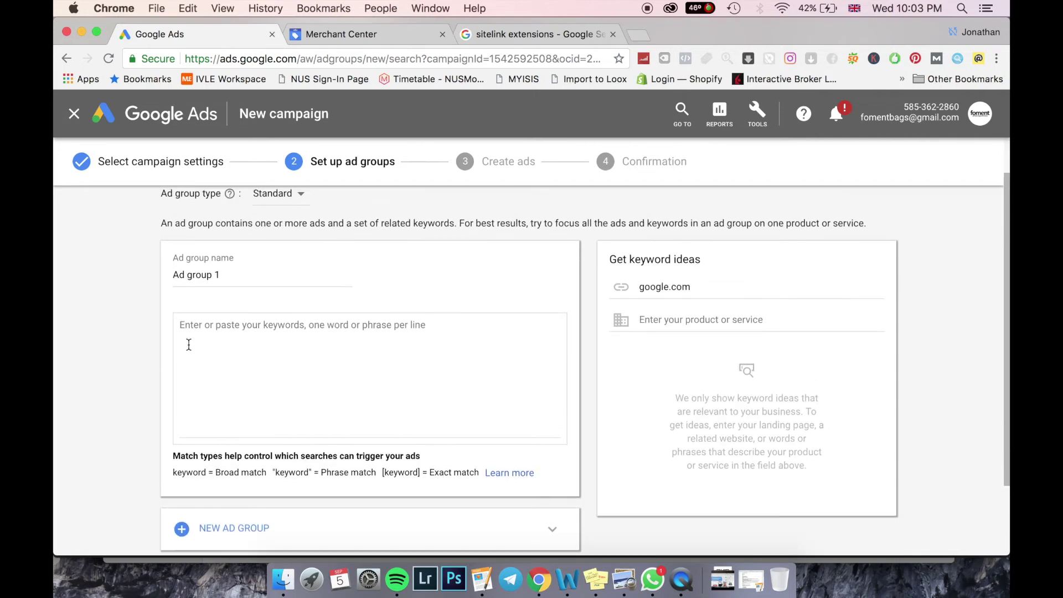
scroll(177, 326, up, 1)
scroll(183, 324, down, 4)
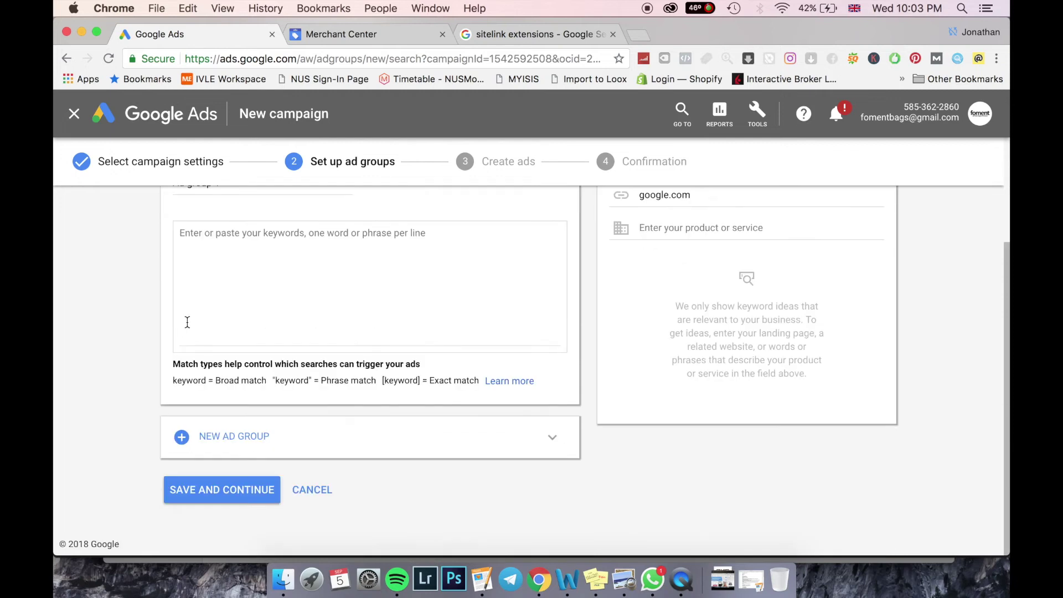
click(187, 443)
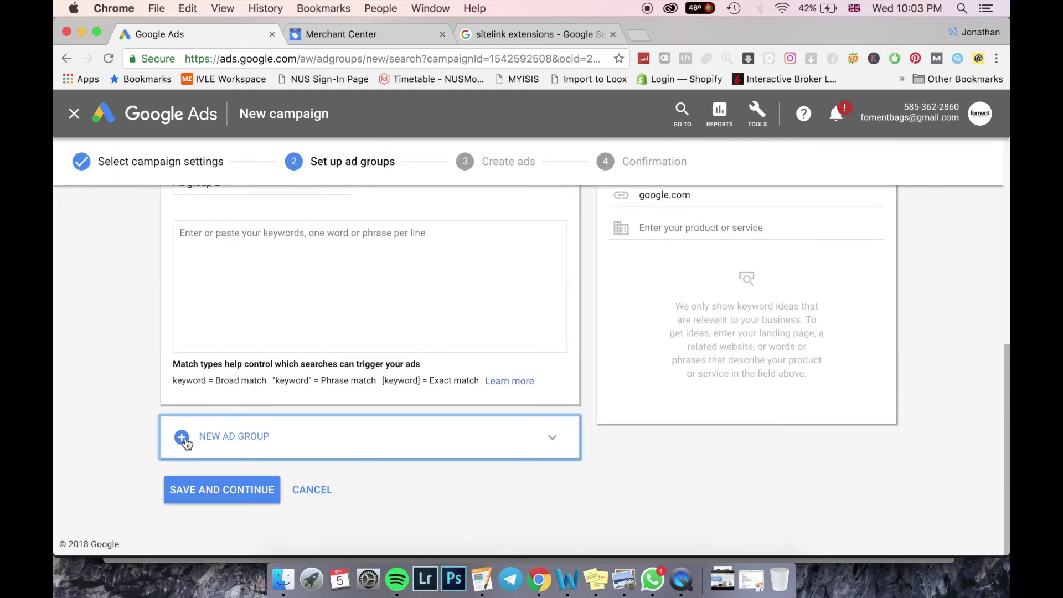
Rename the first ad group as "win ad grou[".
scroll(121, 380, up, 2)
scroll(112, 378, up, 8)
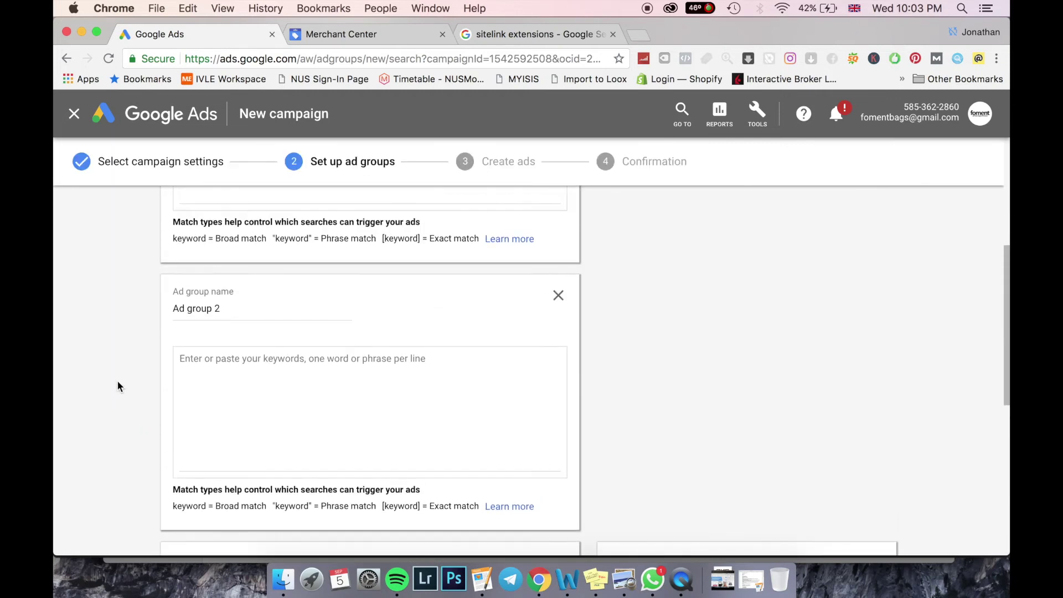
scroll(117, 386, up, 2)
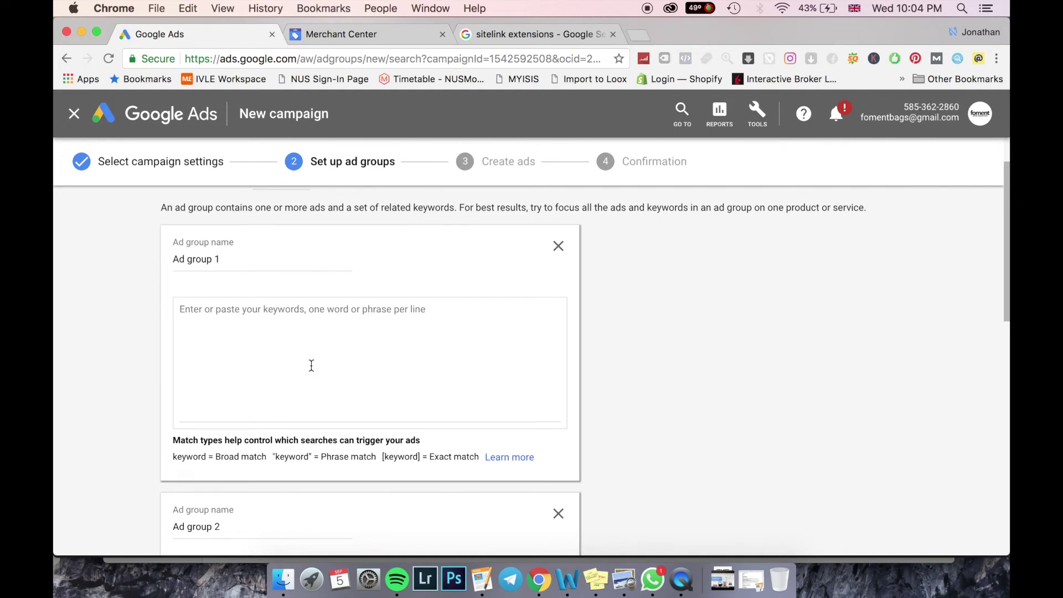
click(236, 260)
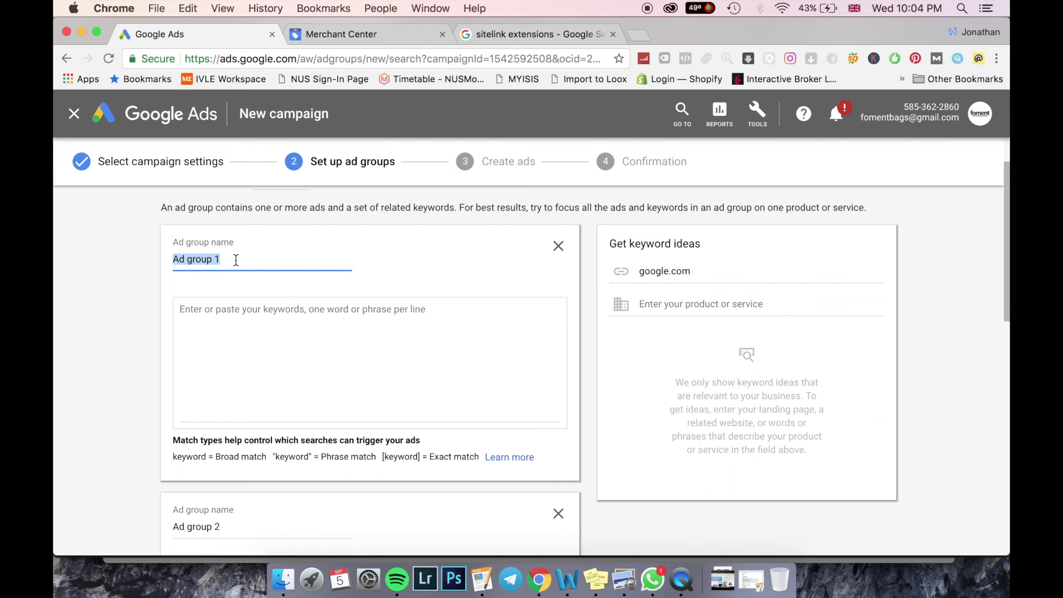
text(win ad )
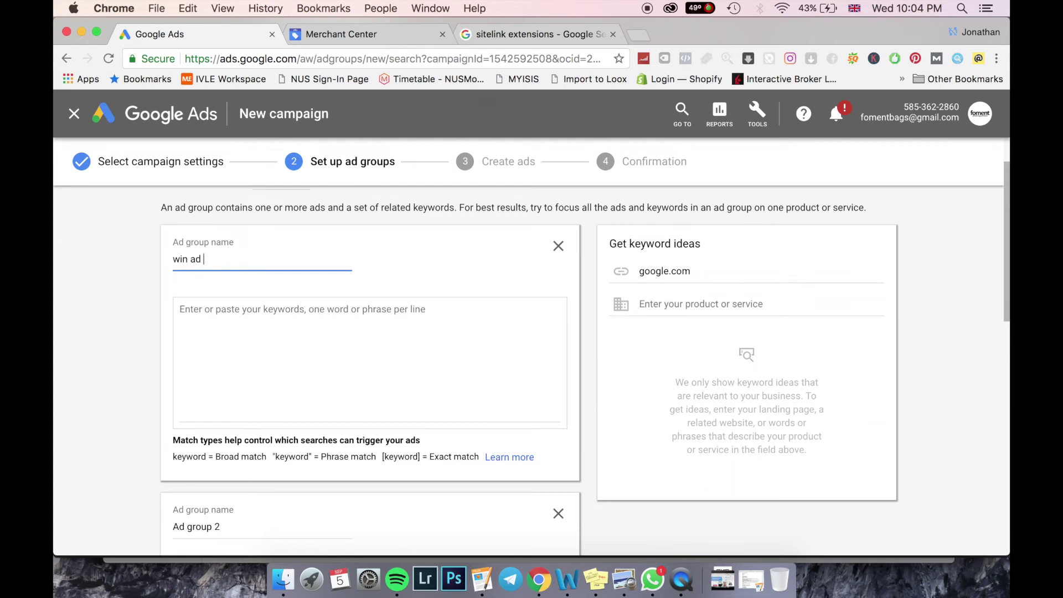
text(grou[)
Enter the keywords pets, "pets:, [pets] and -pets on separate lines in the first ad group.
click(240, 359)
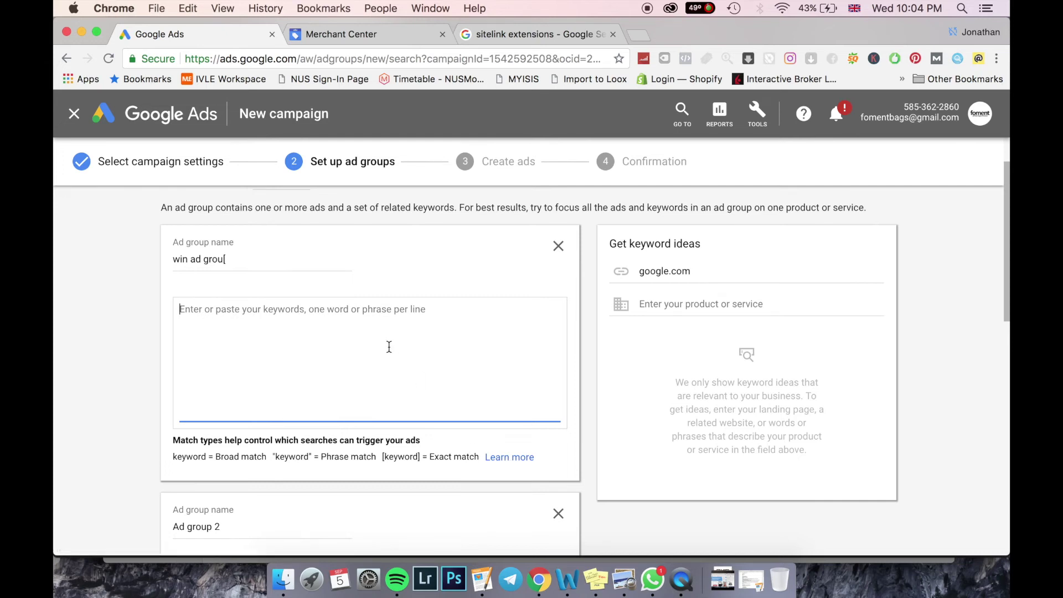
text(pets)
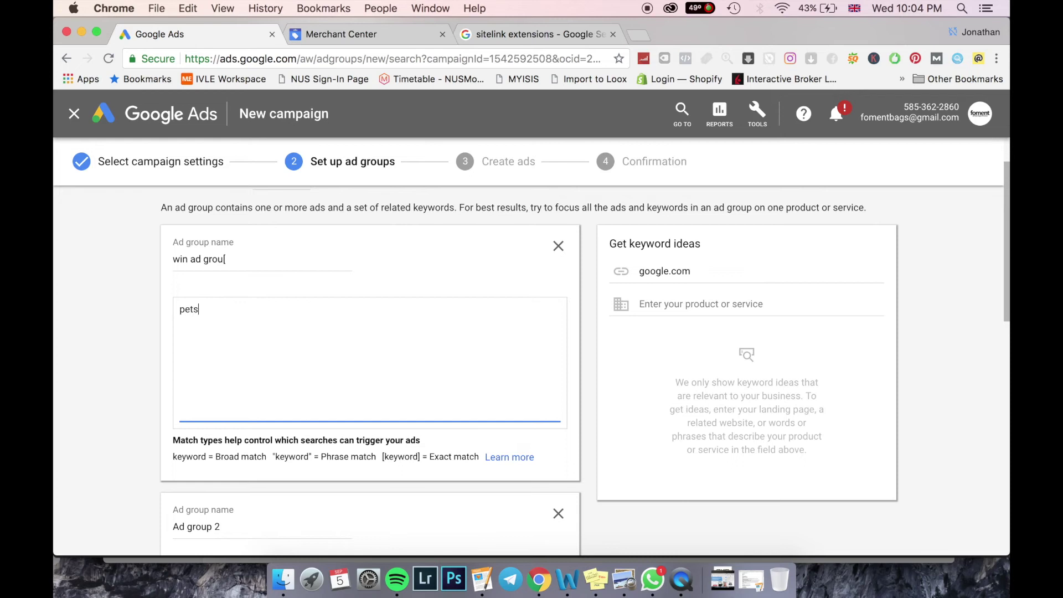
text( "pet)
Open the help article on keyword matching options and read from broad match through negative match.
click(509, 457)
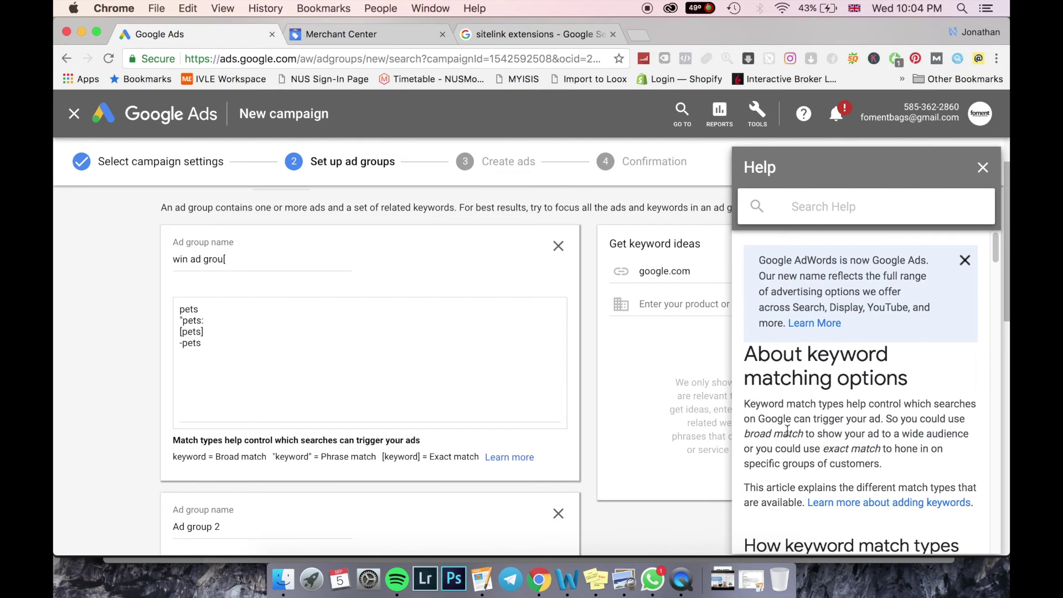
scroll(831, 413, down, 10)
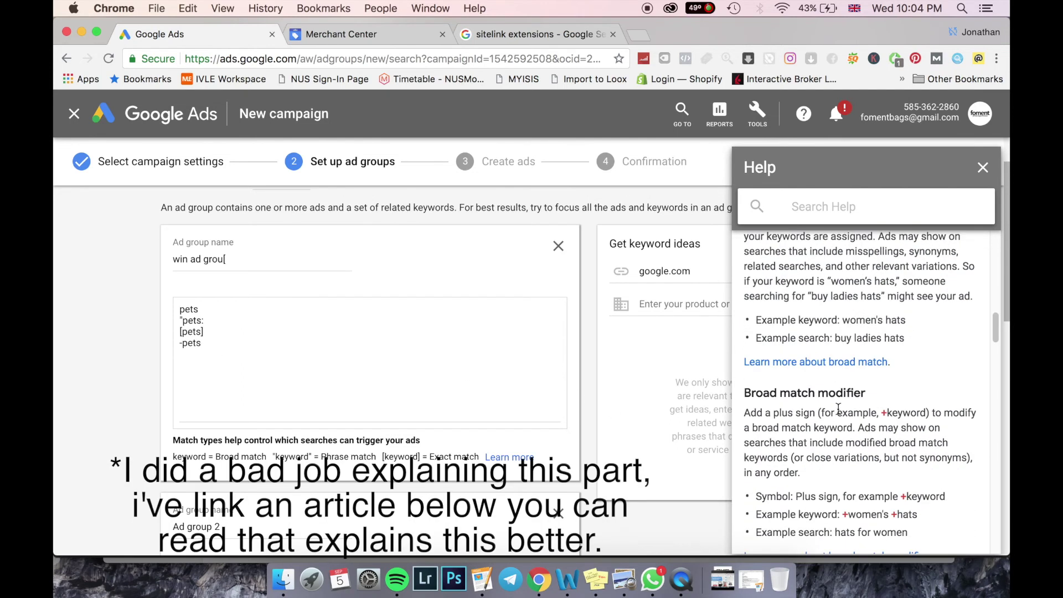
scroll(839, 401, down, 4)
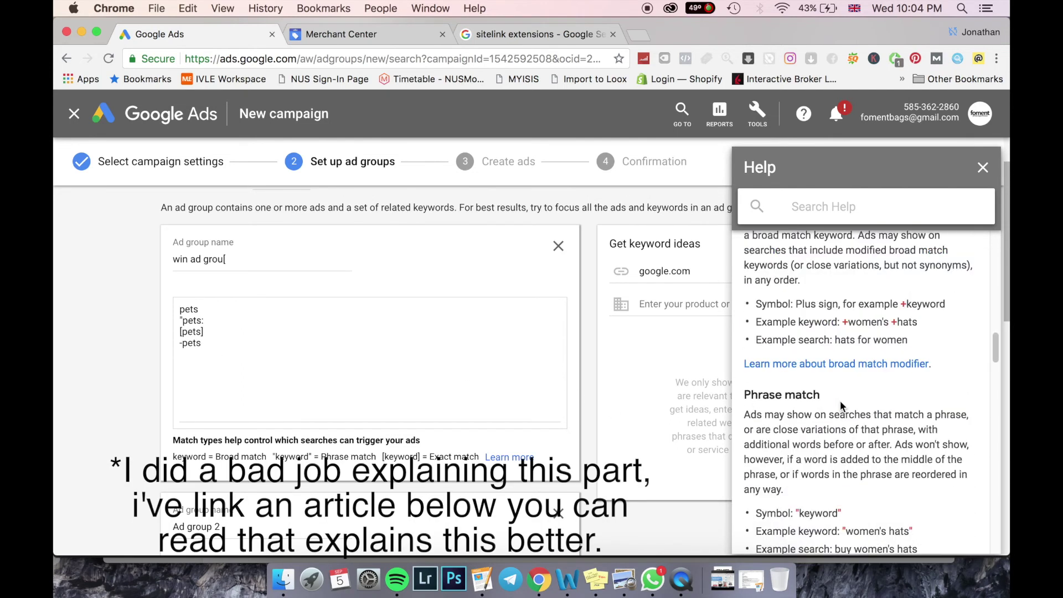
scroll(825, 396, down, 10)
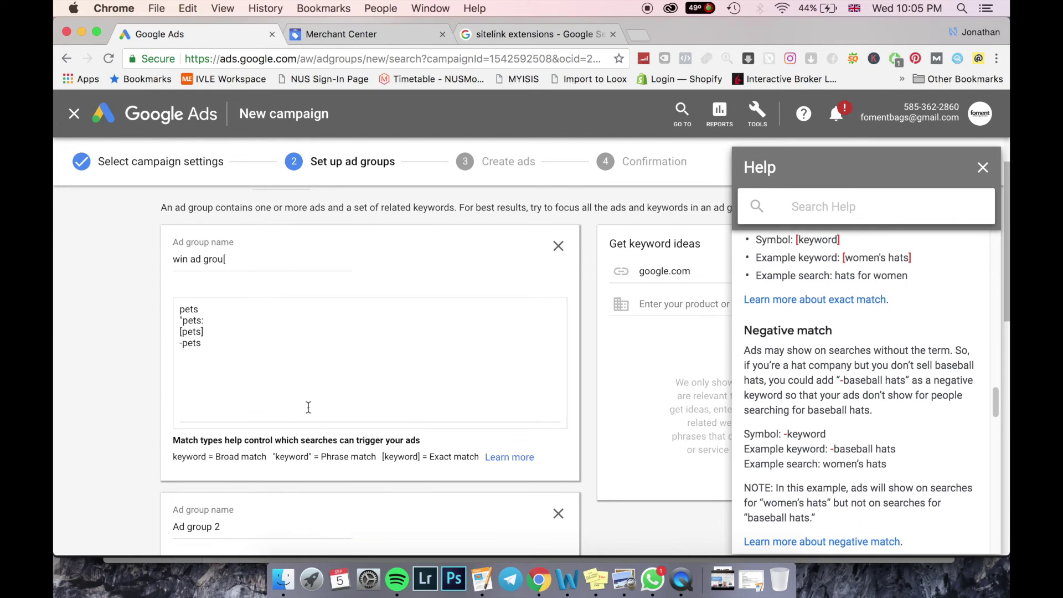
Change the phrase-match keyword to "pets galoRe' and add +pets as a broad match modifier keyword on its own line below pets.
click(239, 314)
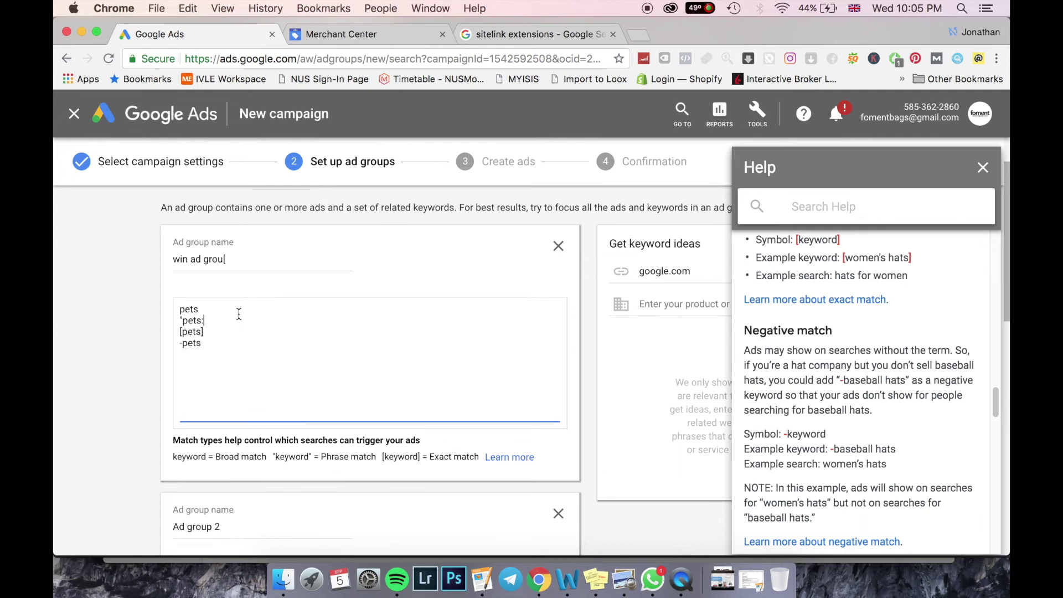
text(galoRe)
scroll(865, 362, up, 10)
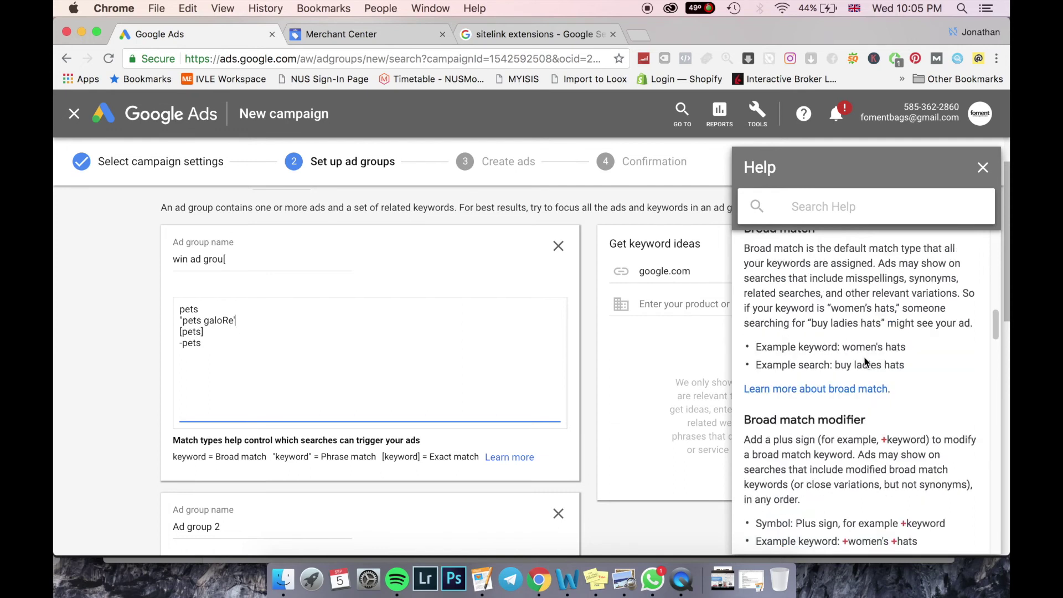
scroll(865, 363, up, 2)
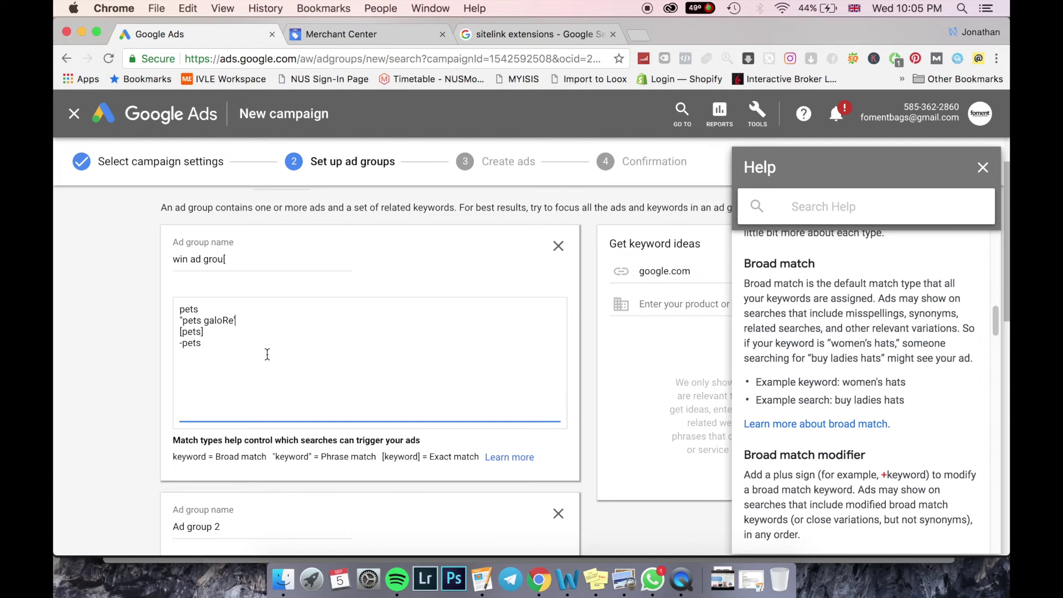
click(180, 309)
text(+pets)
key(Return)
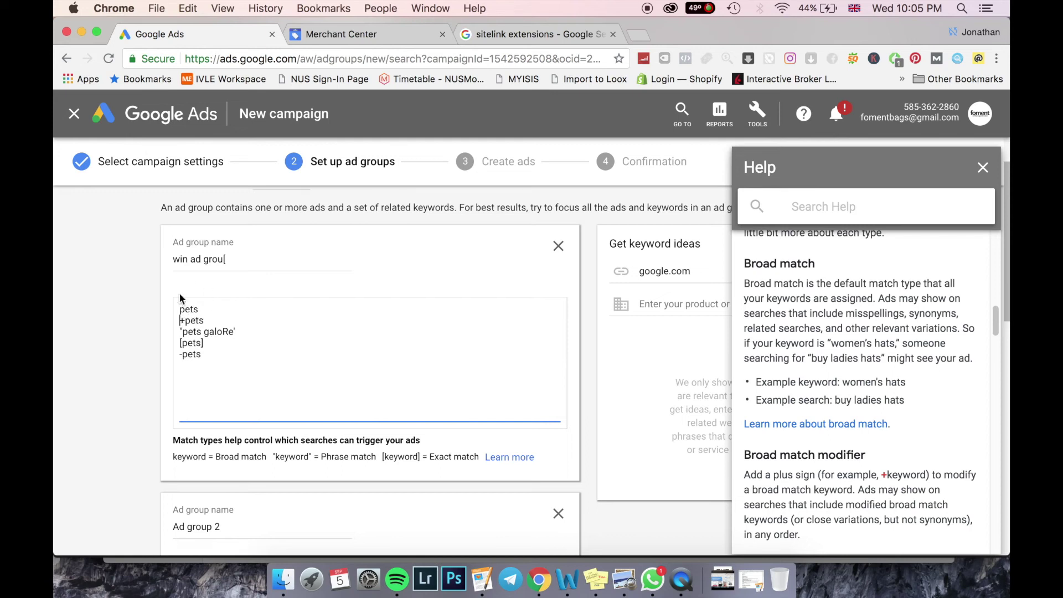
Compare the pets keyword with the help article's explanation of broad match modifier, including close variations but not synonyms.
drag(199, 308, 177, 307)
scroll(864, 359, down, 3)
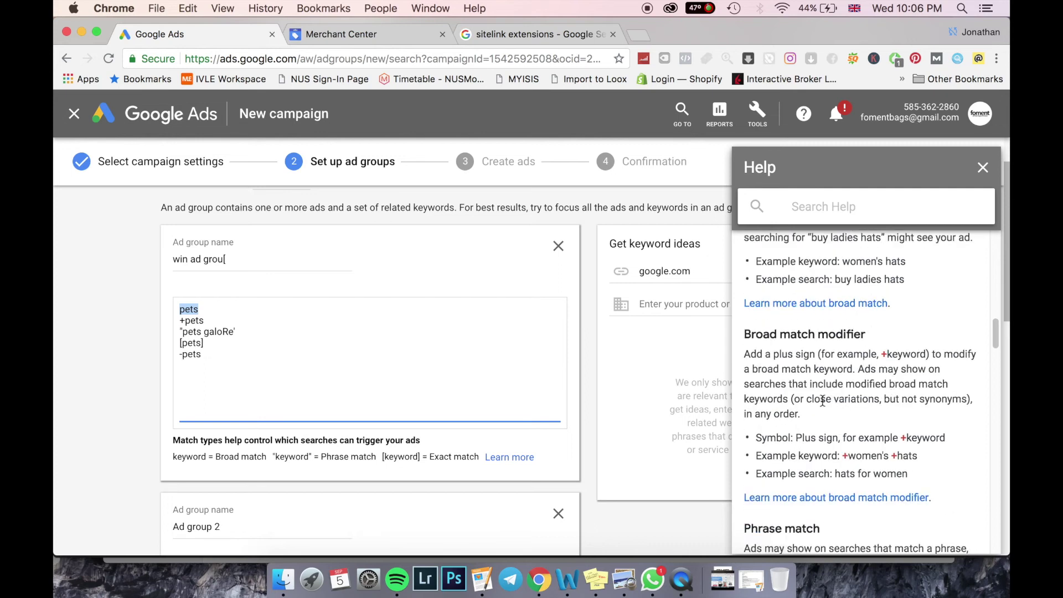
drag(808, 399, 936, 413)
click(909, 412)
Remove the empty second and third ad groups, then save and continue to ad creation.
scroll(529, 366, down, 2)
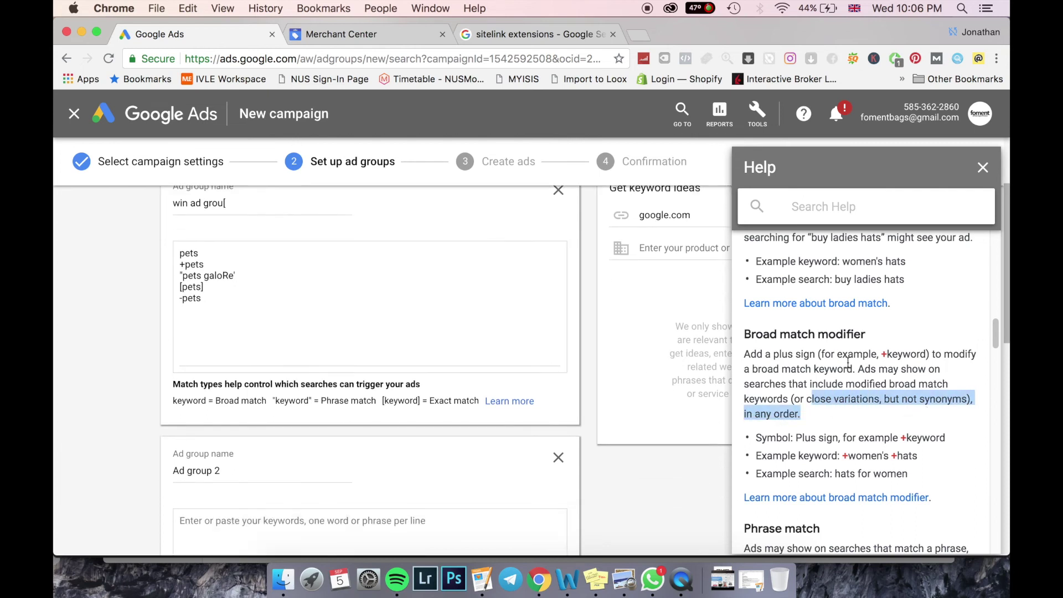
scroll(578, 416, down, 5)
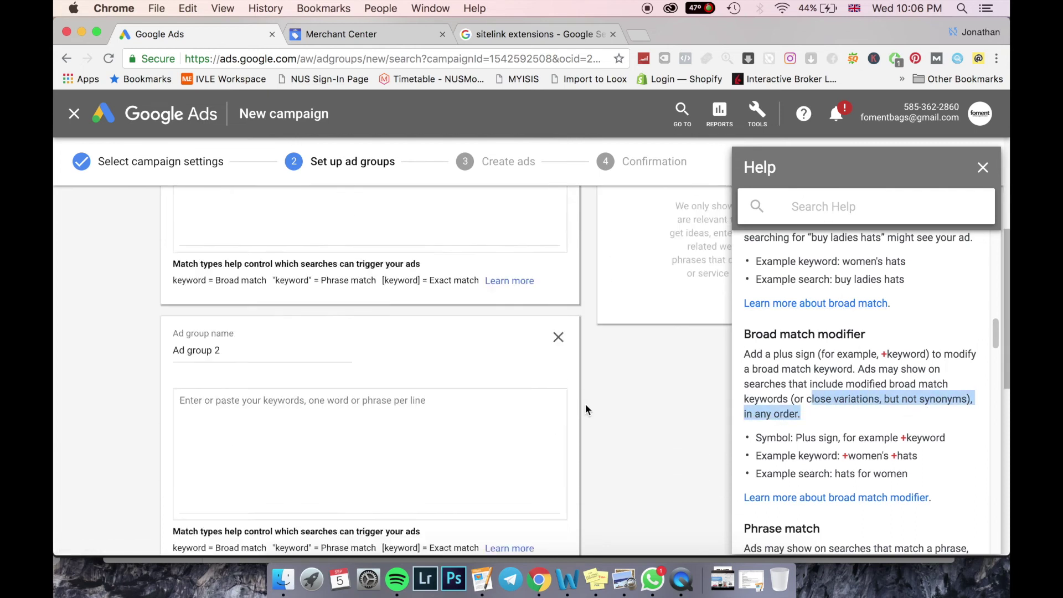
scroll(615, 390, up, 1)
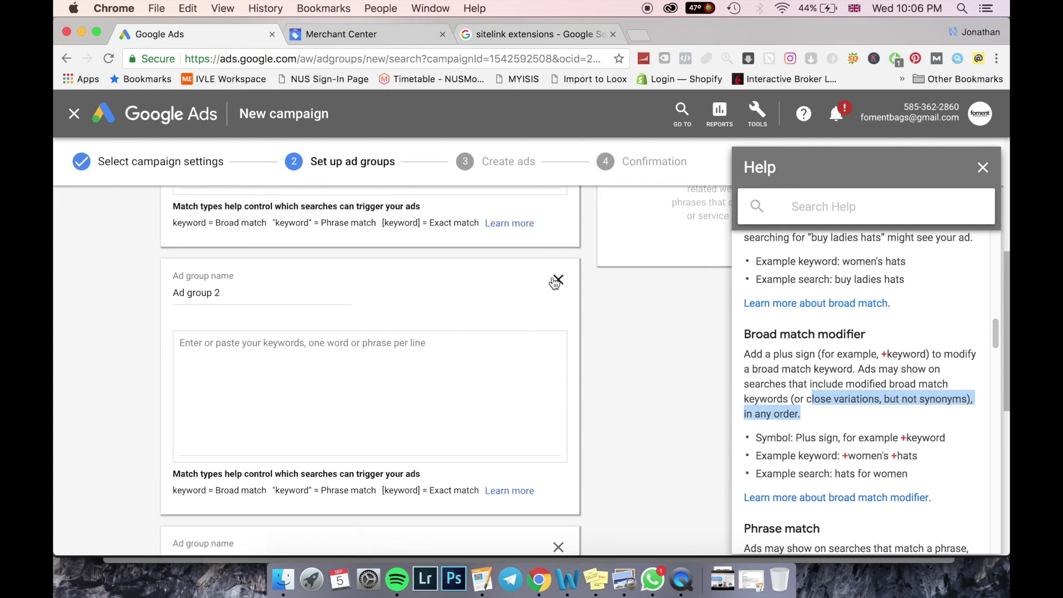
click(558, 258)
scroll(562, 329, up, 3)
click(559, 331)
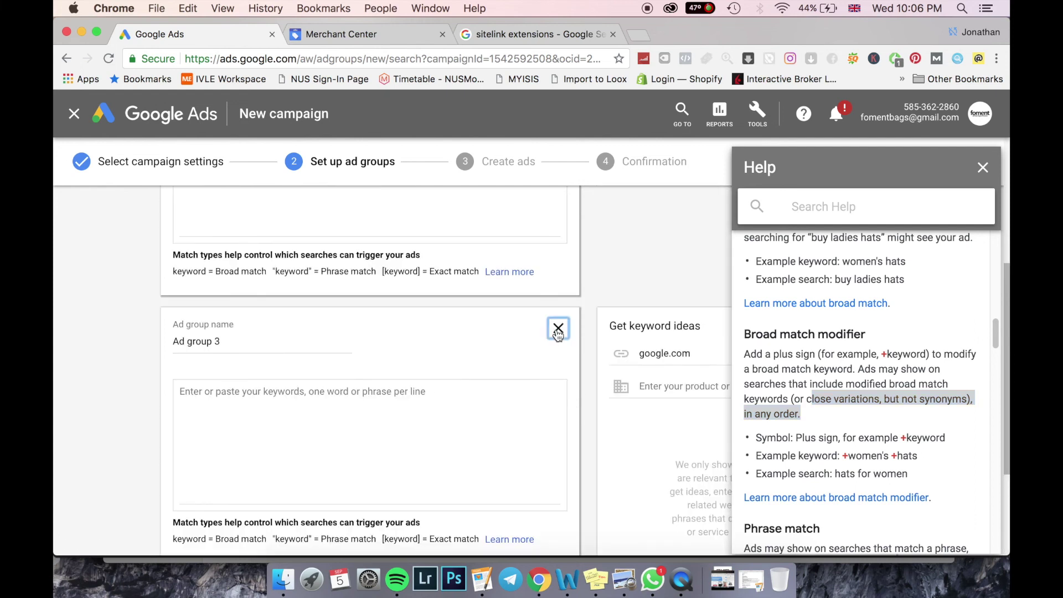
click(238, 499)
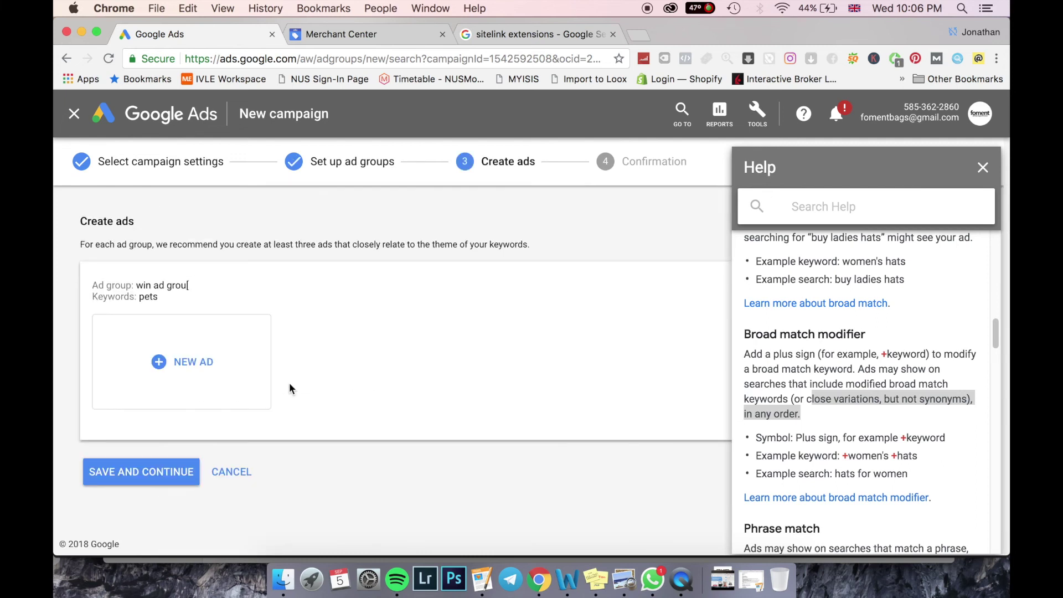
Start a new text ad in the "win ad grou[" ad group and close the Help pane.
click(211, 367)
scroll(247, 377, down, 6)
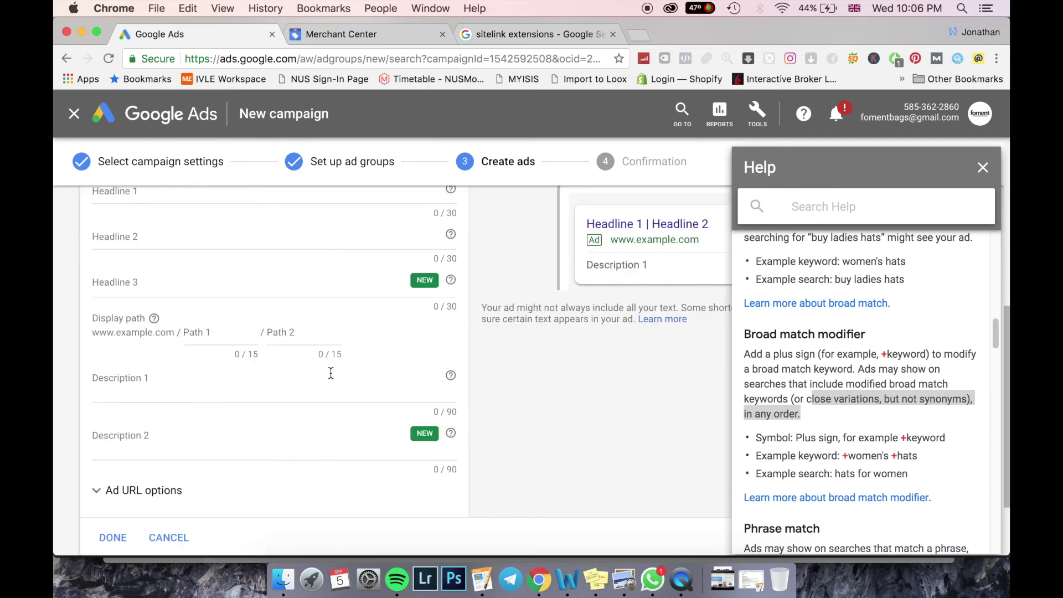
click(982, 167)
scroll(647, 351, up, 4)
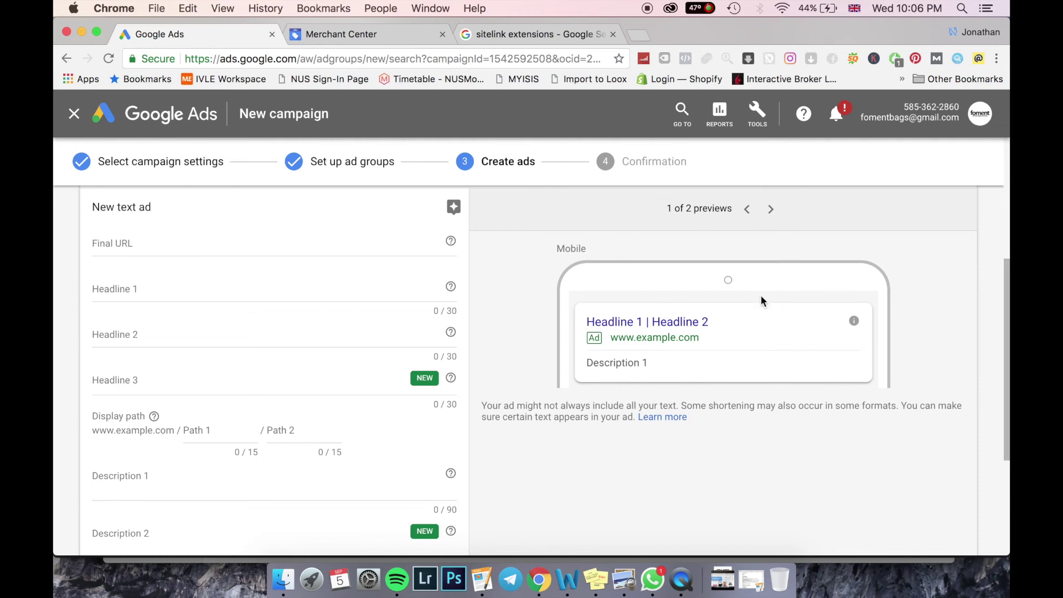
scroll(274, 272, up, 1)
scroll(276, 272, up, 2)
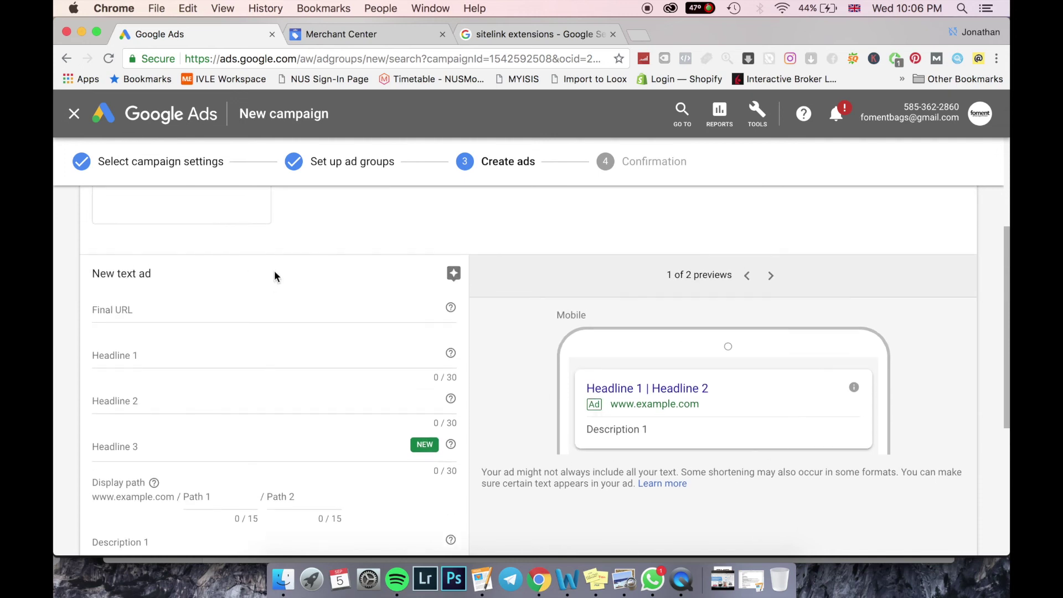
scroll(270, 282, down, 2)
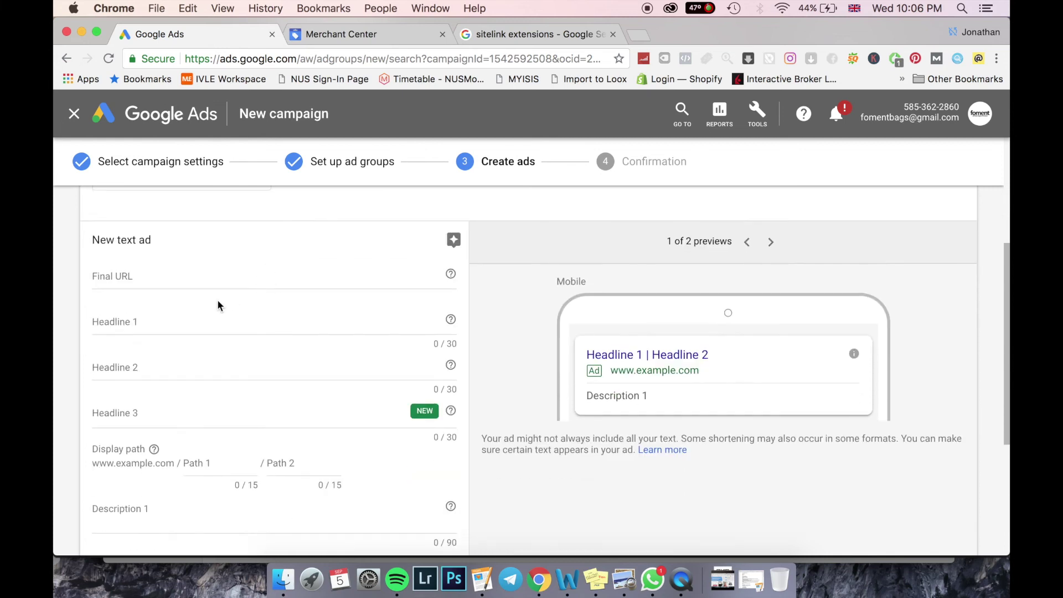
click(207, 275)
text(ww.)
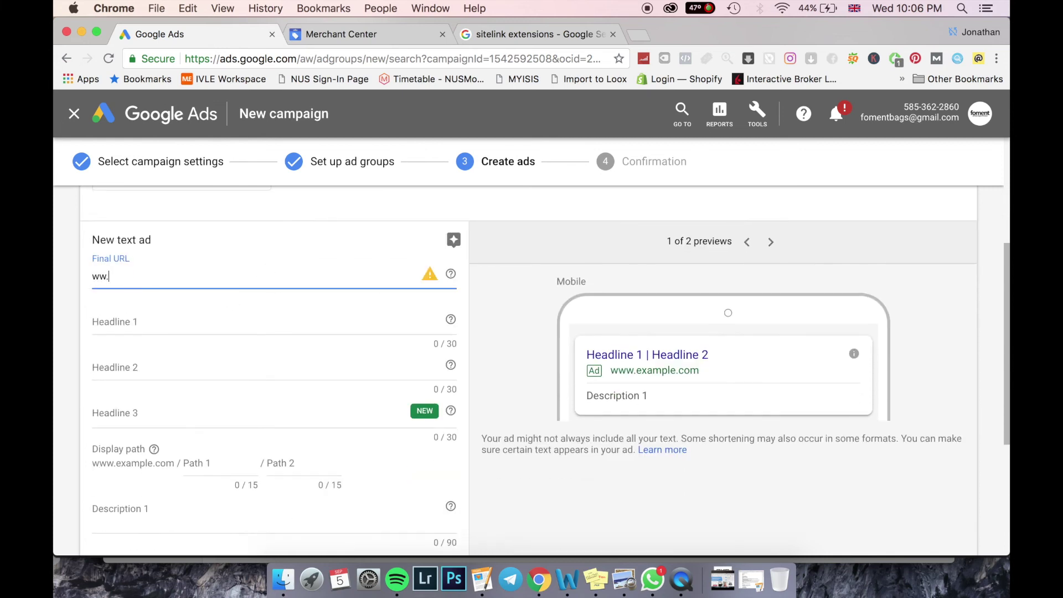
text(w.google.com)
Enter the ad's three headlines as "pets are great", "pets rock" and "pet food avaialbl!".
click(136, 321)
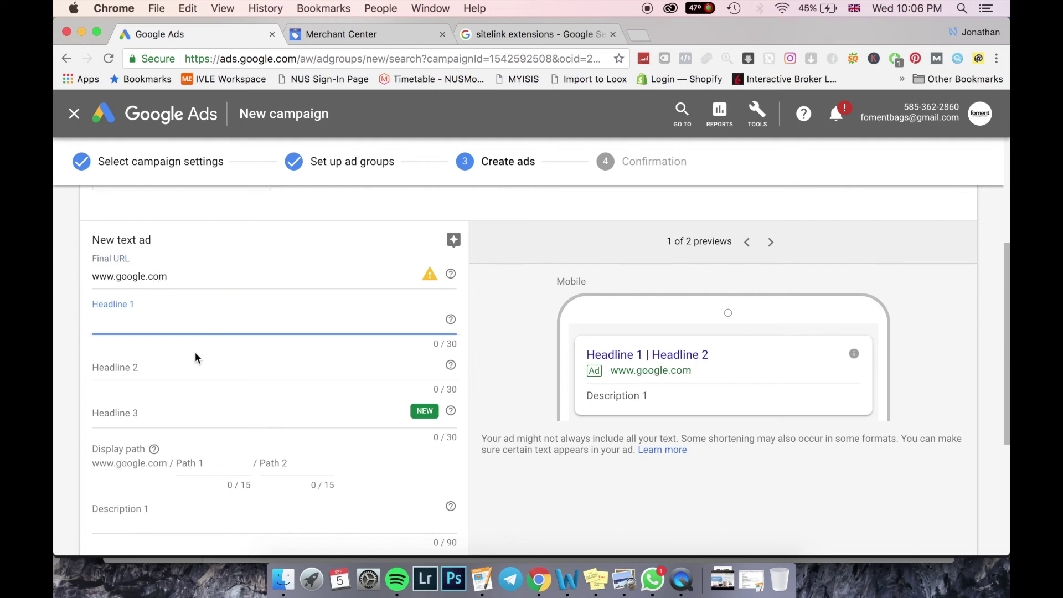
text(pets )
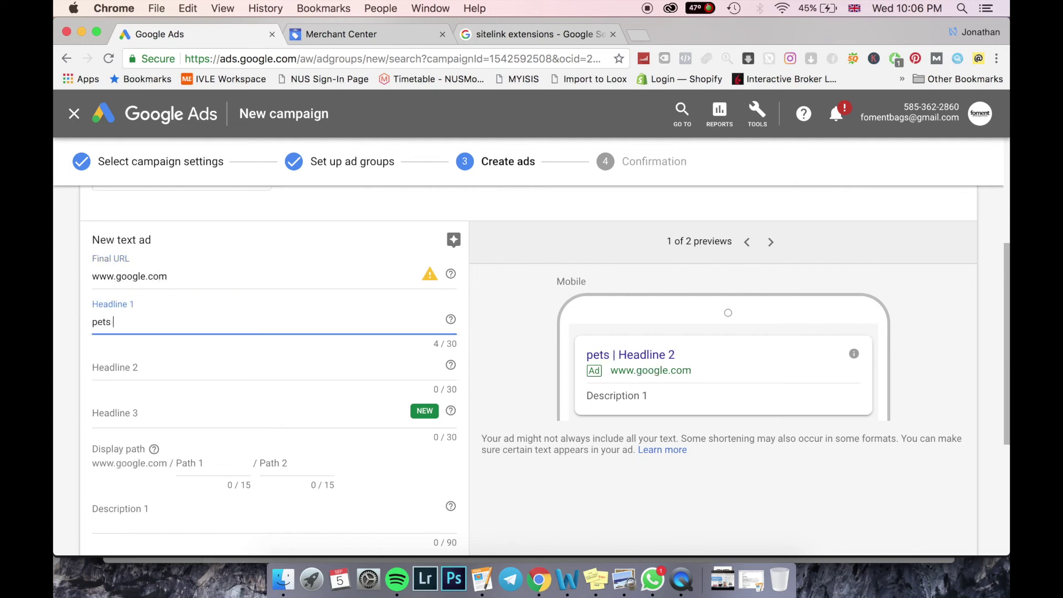
text(are great)
click(160, 364)
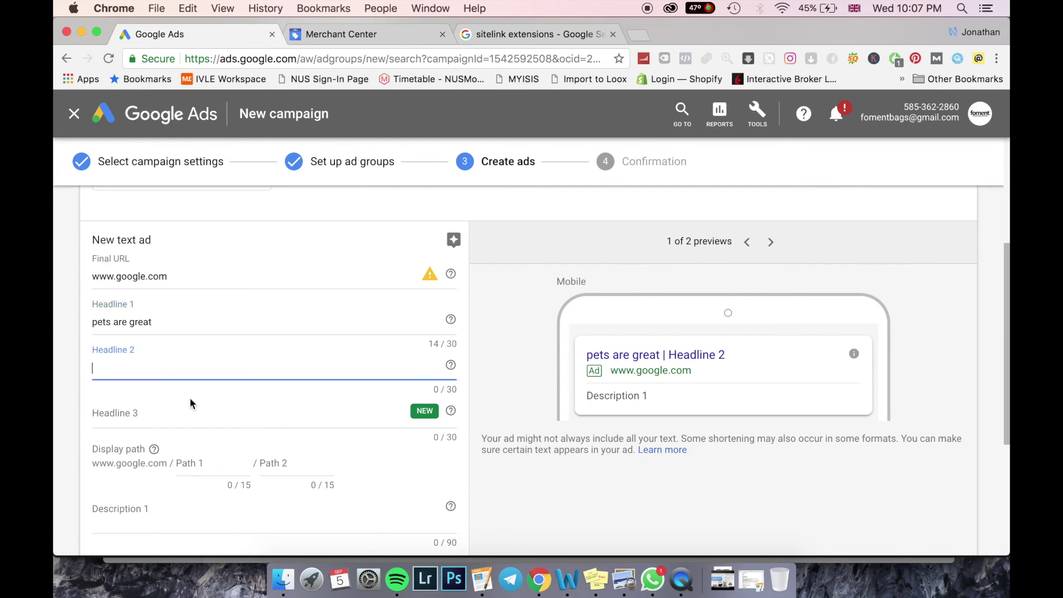
text(pets rock)
click(185, 420)
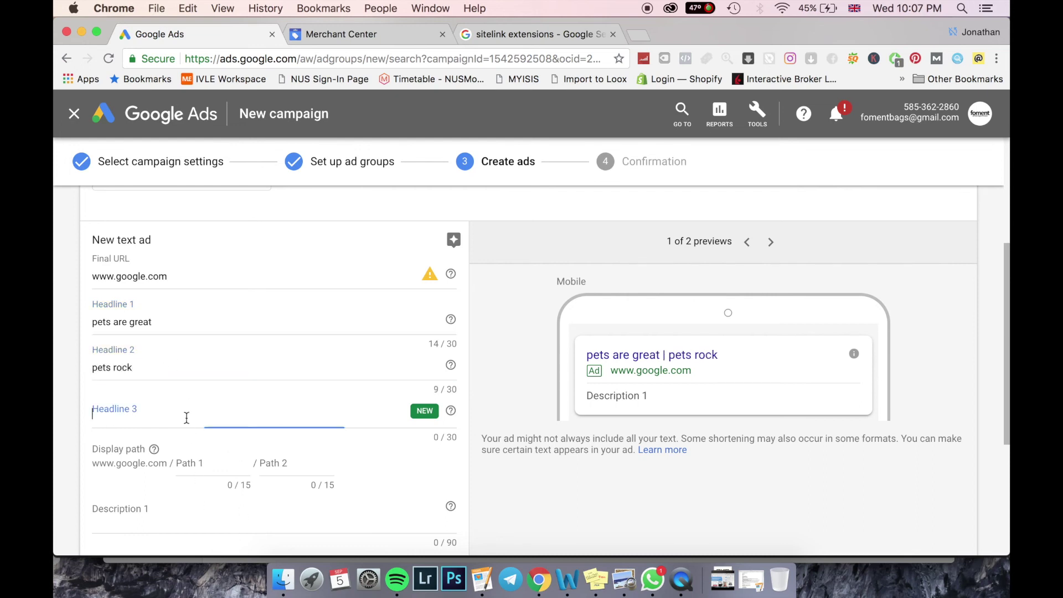
text(pet food avai)
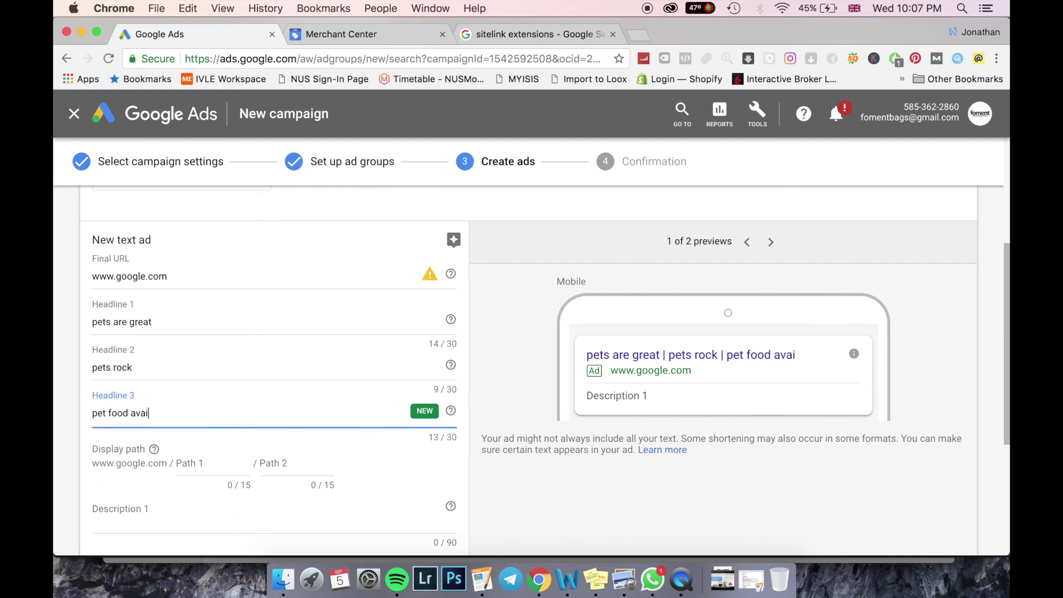
text(albl!)
Set the first part of the ad's display path to "great petfood".
scroll(314, 407, down, 3)
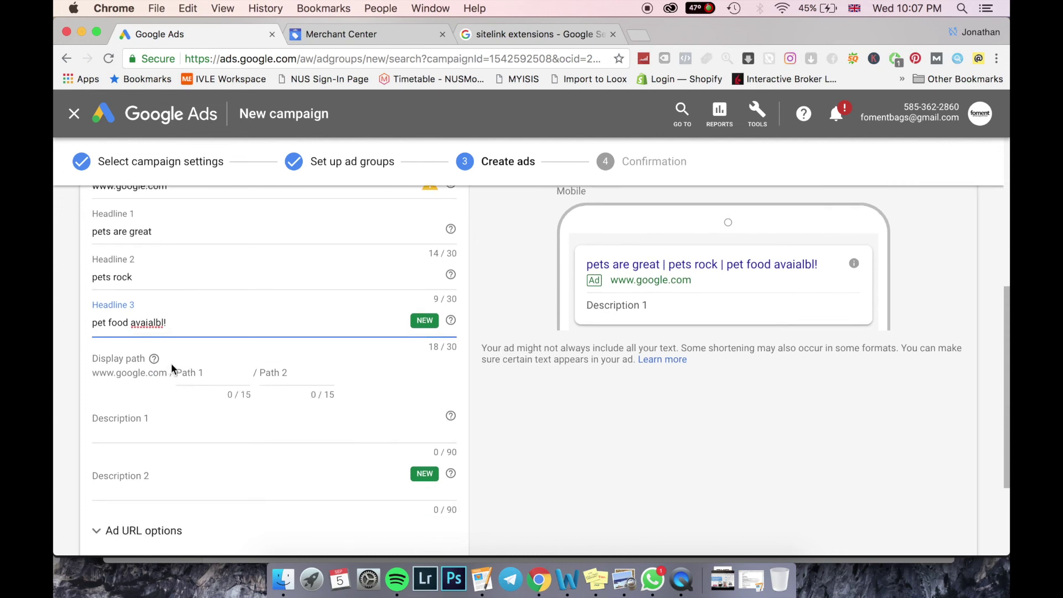
click(208, 375)
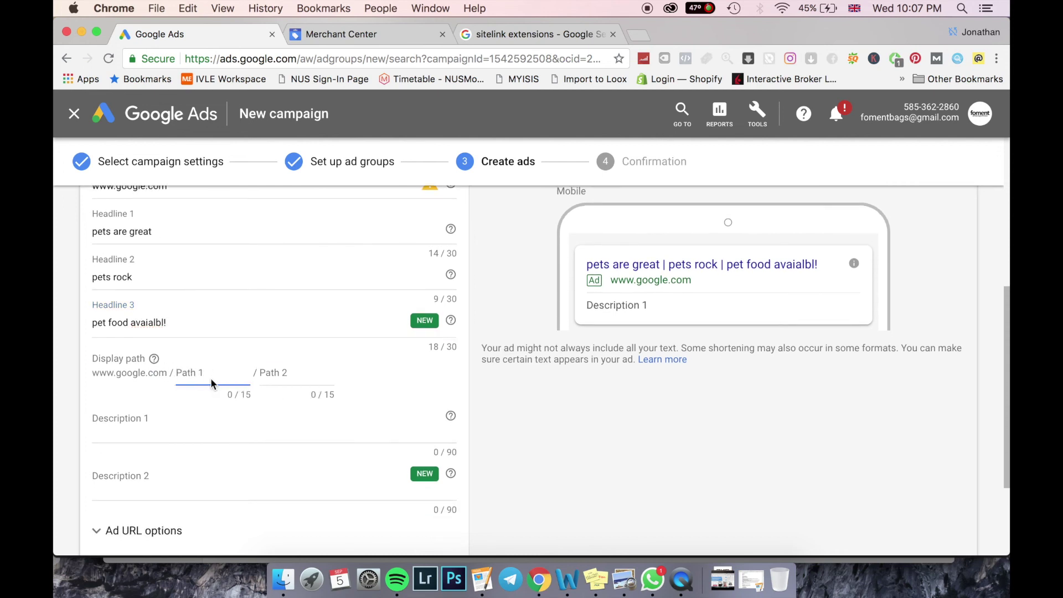
scroll(198, 314, up, 1)
scroll(198, 314, up, 5)
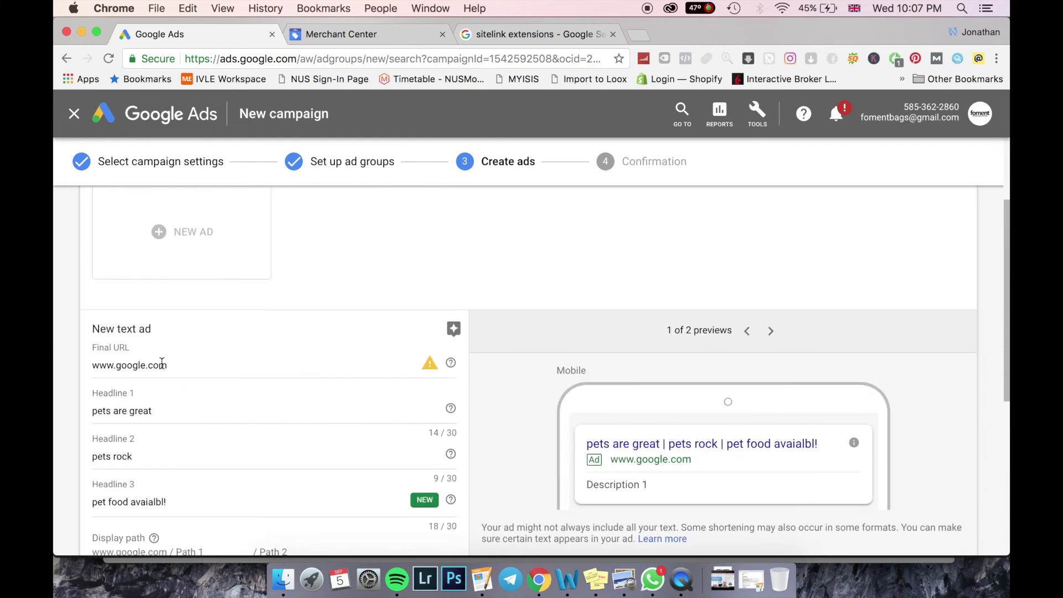
scroll(258, 403, down, 6)
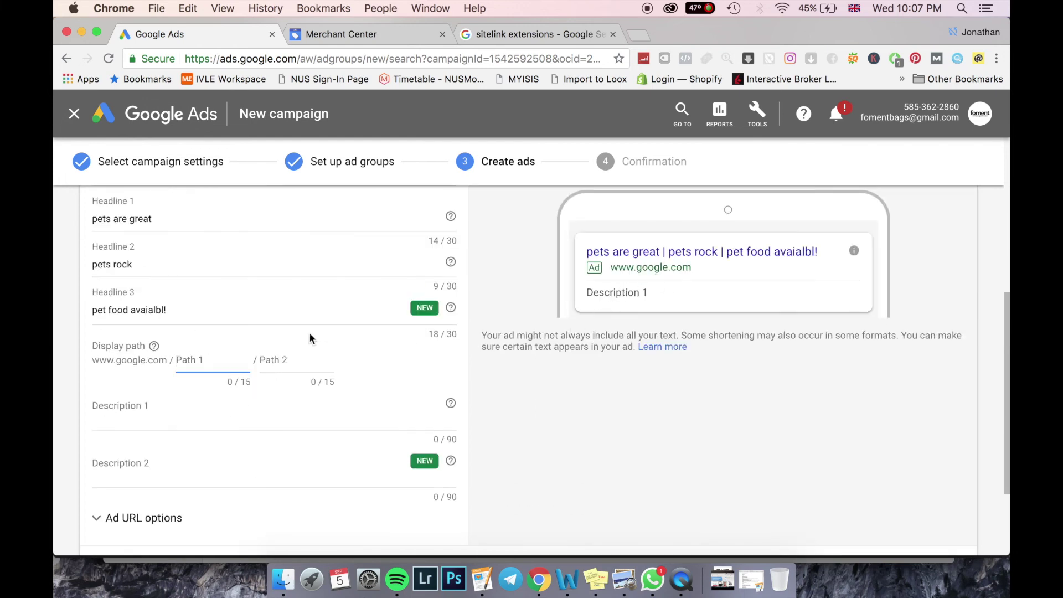
text(great pet)
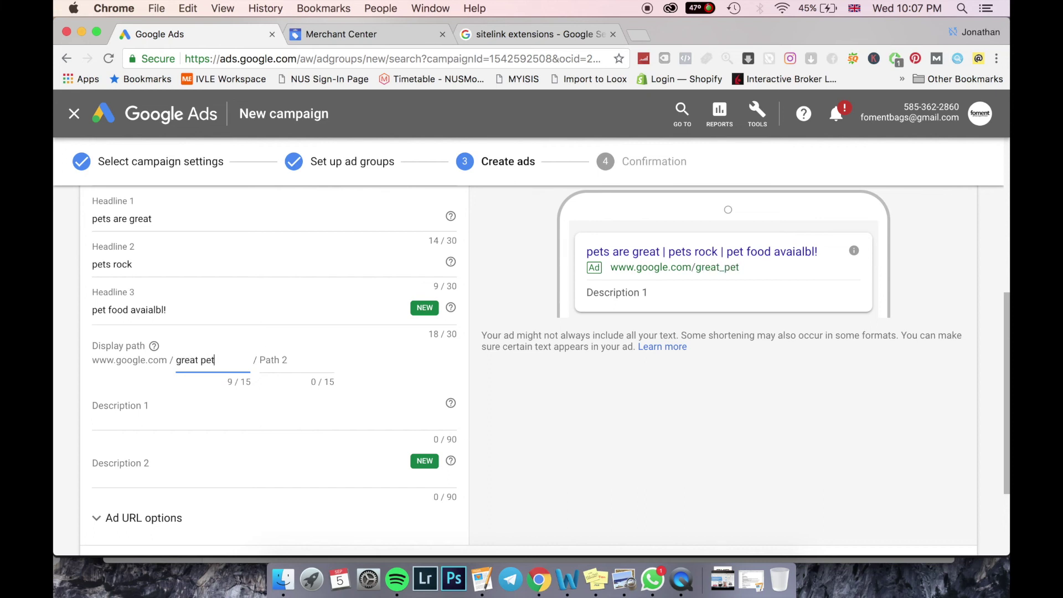
text(food)
Enter "WE have great pet food here! Click here to buy our product." as the ad's Description 1.
scroll(261, 399, down, 3)
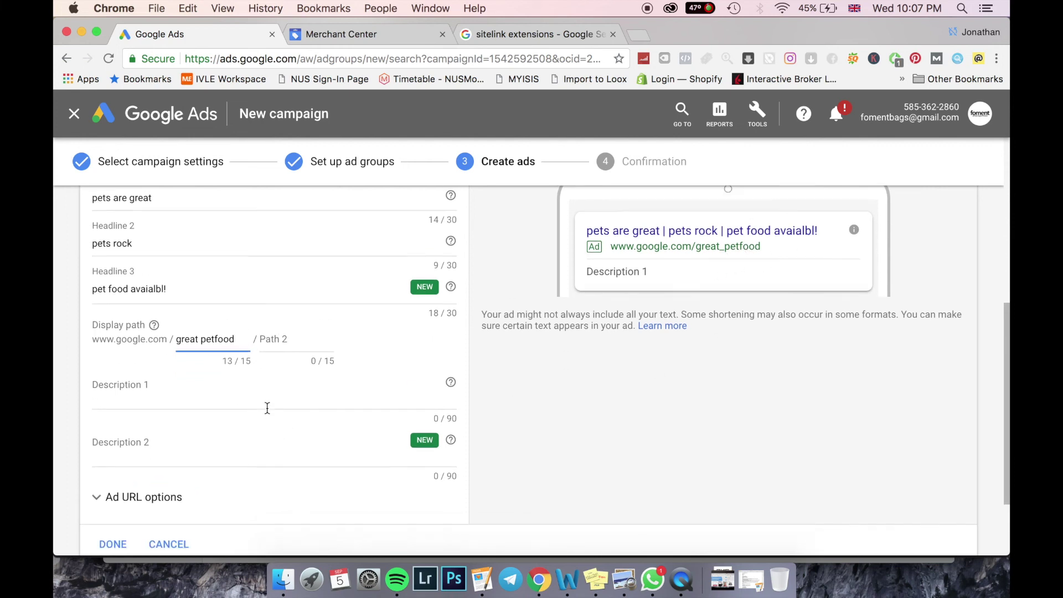
click(199, 352)
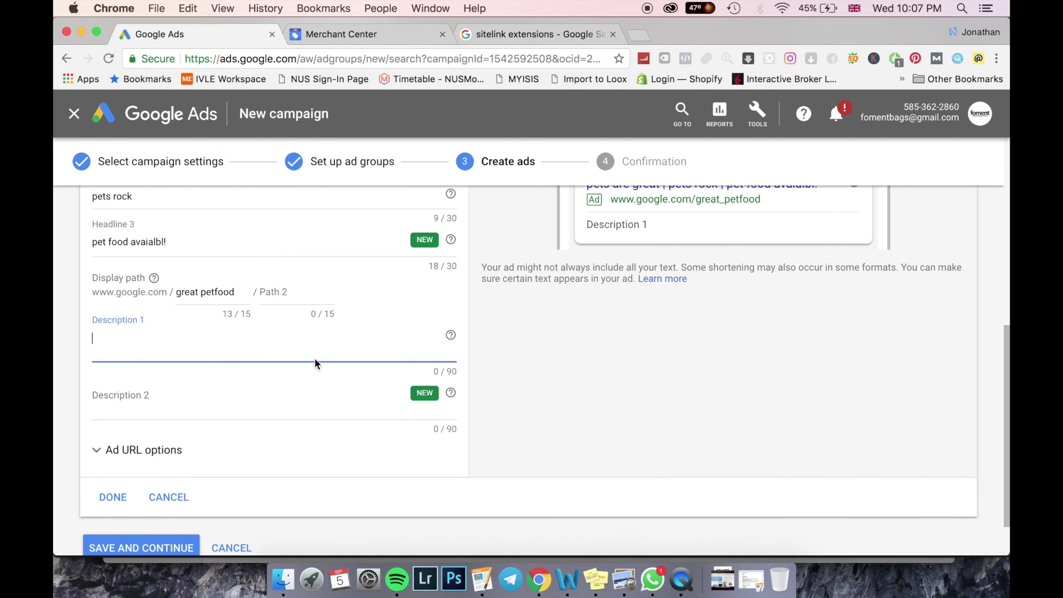
text(WE have)
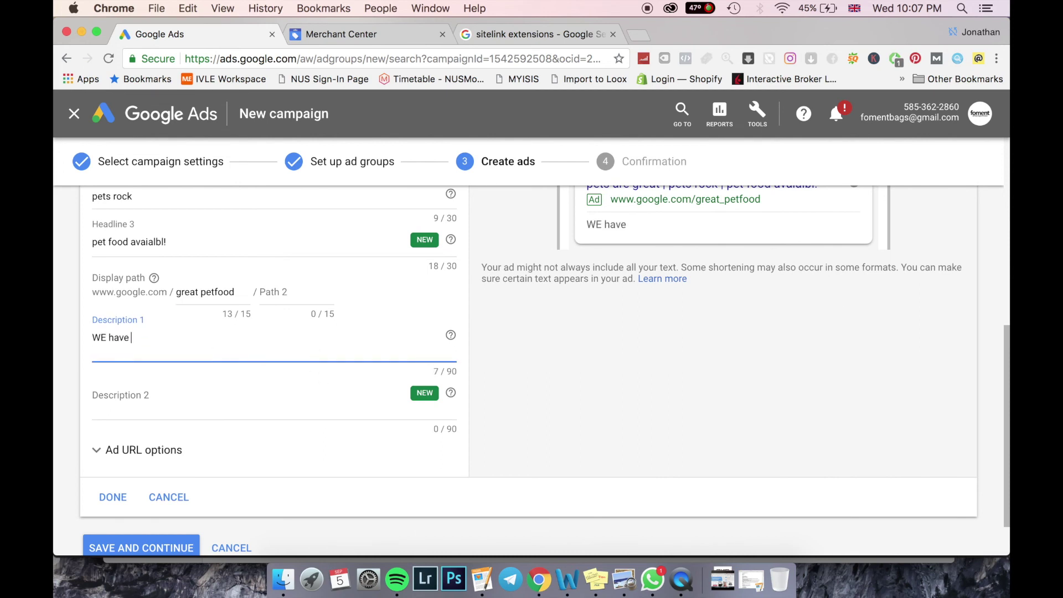
text( great pet food h)
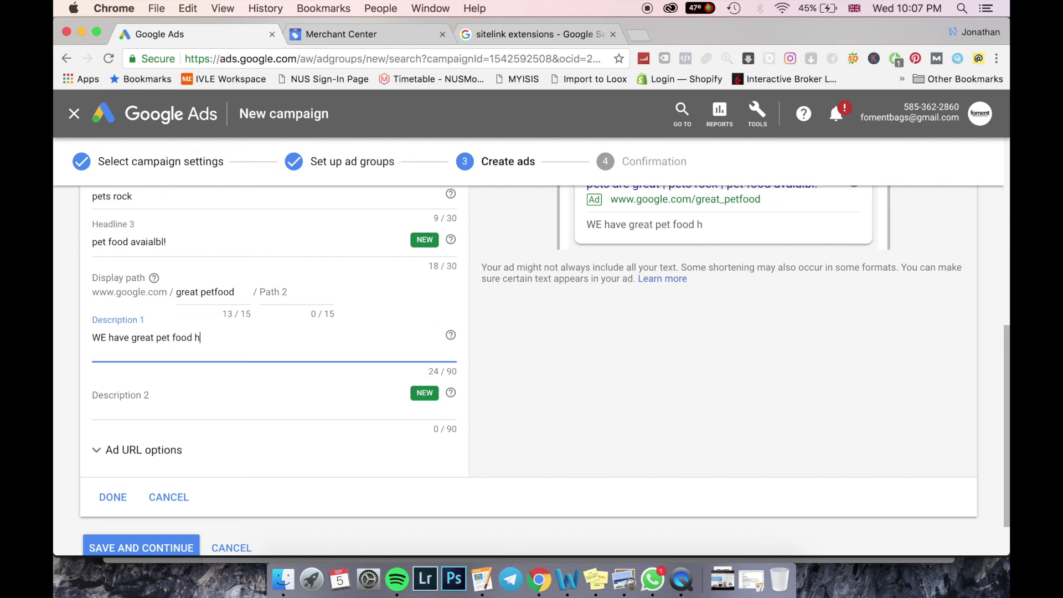
text(ere! Click h)
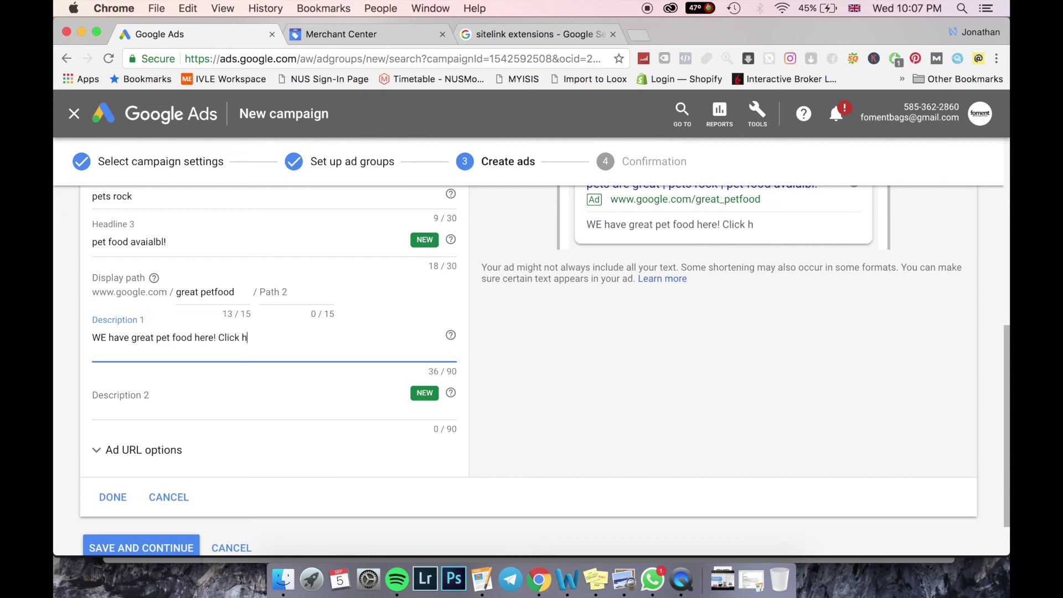
text(ere to buy our)
key(BackSpace)
key(BackSpace)
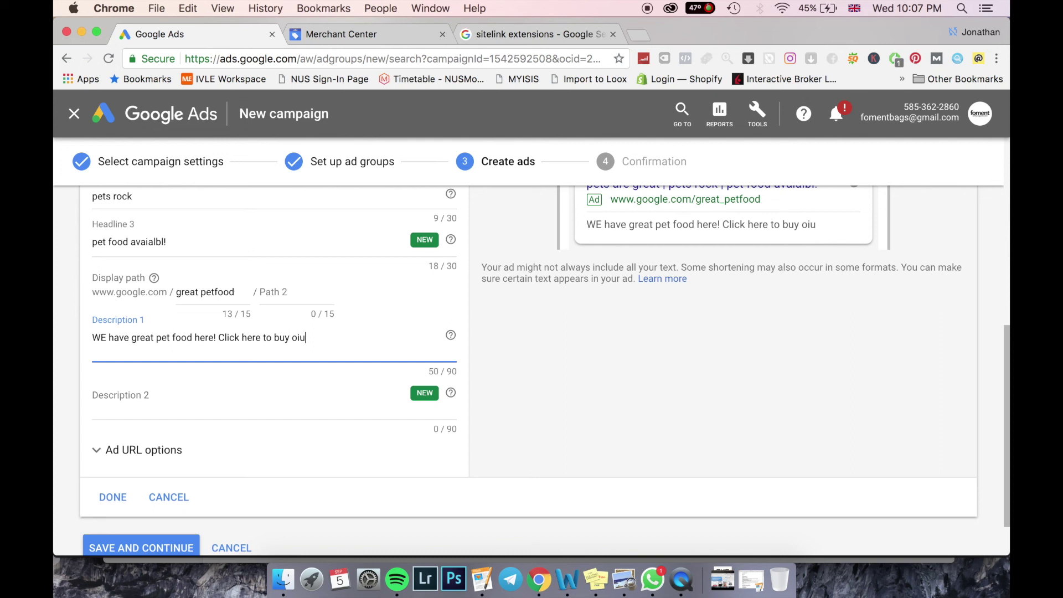
text(ur product.)
Enter "Great discounts, buy now!" as the ad's Description 2.
click(140, 403)
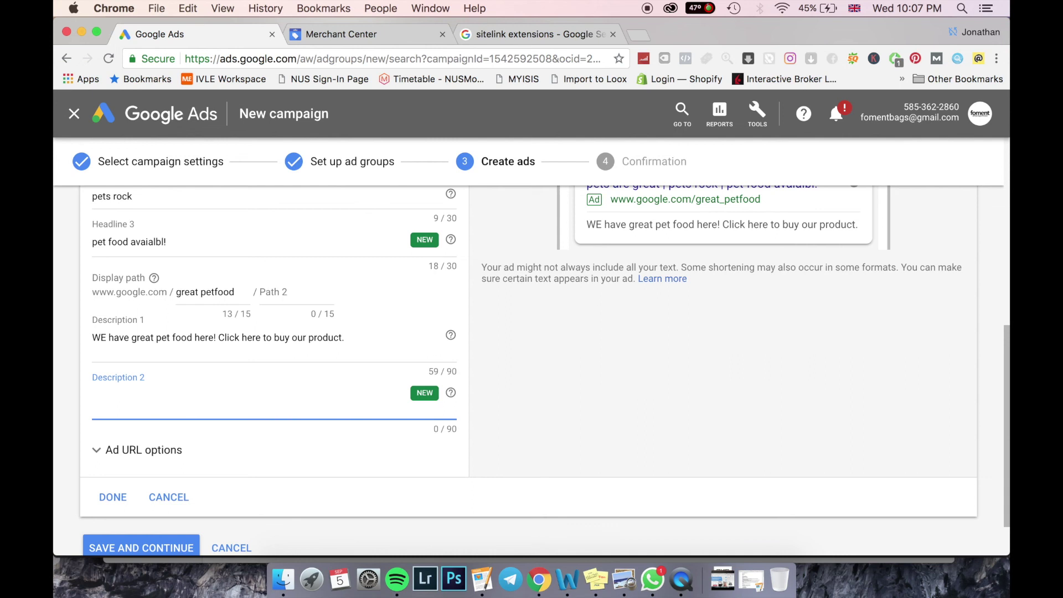
text(Great discount)
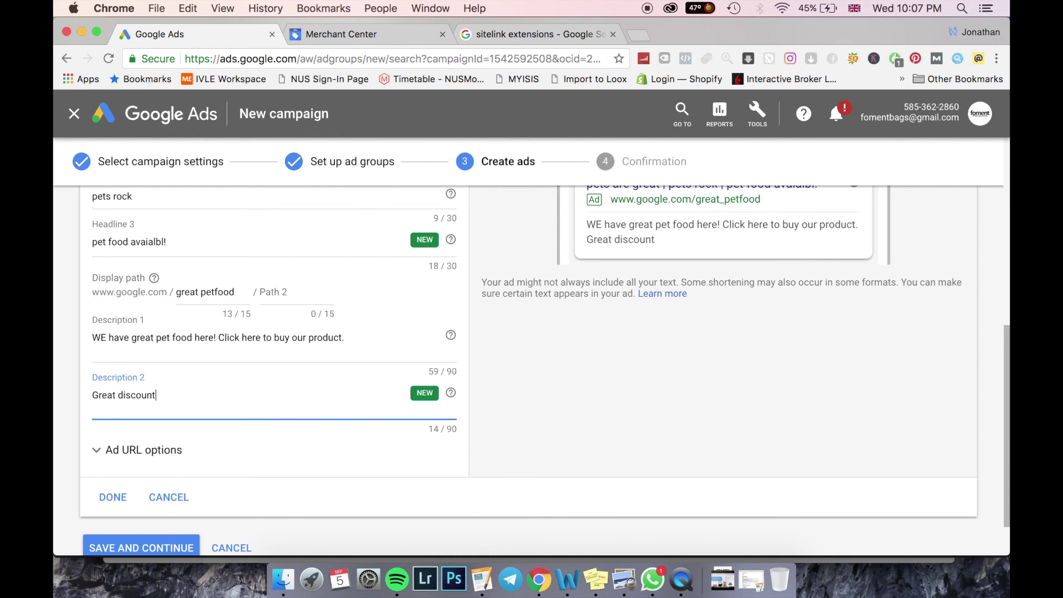
text(s, buy now!)
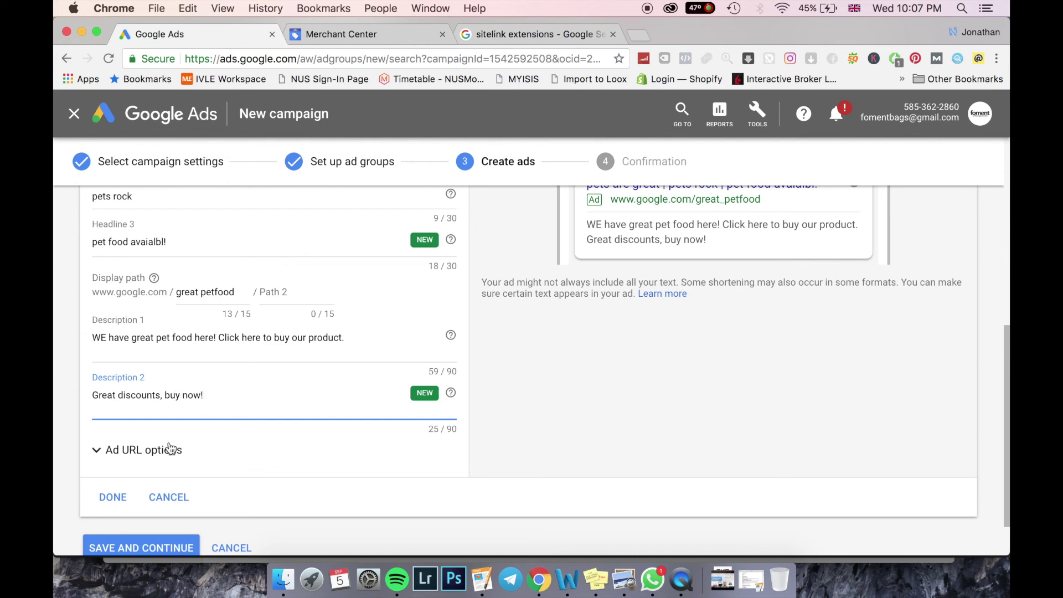
Expand the Ad URL options to view the tracking template, URL suffix and custom parameter fields, then collapse them.
click(141, 451)
scroll(159, 438, down, 3)
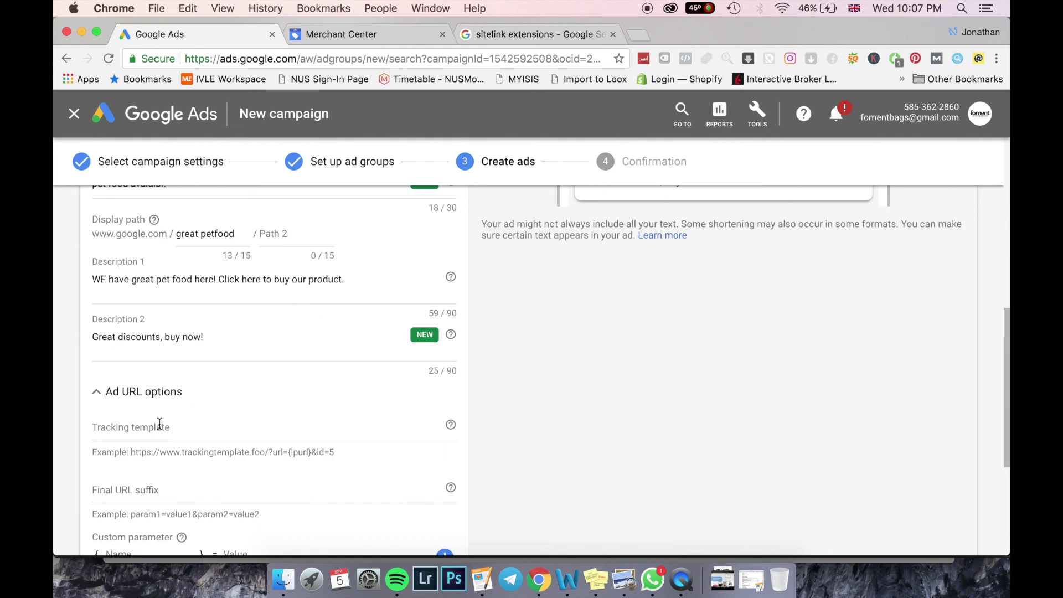
click(116, 339)
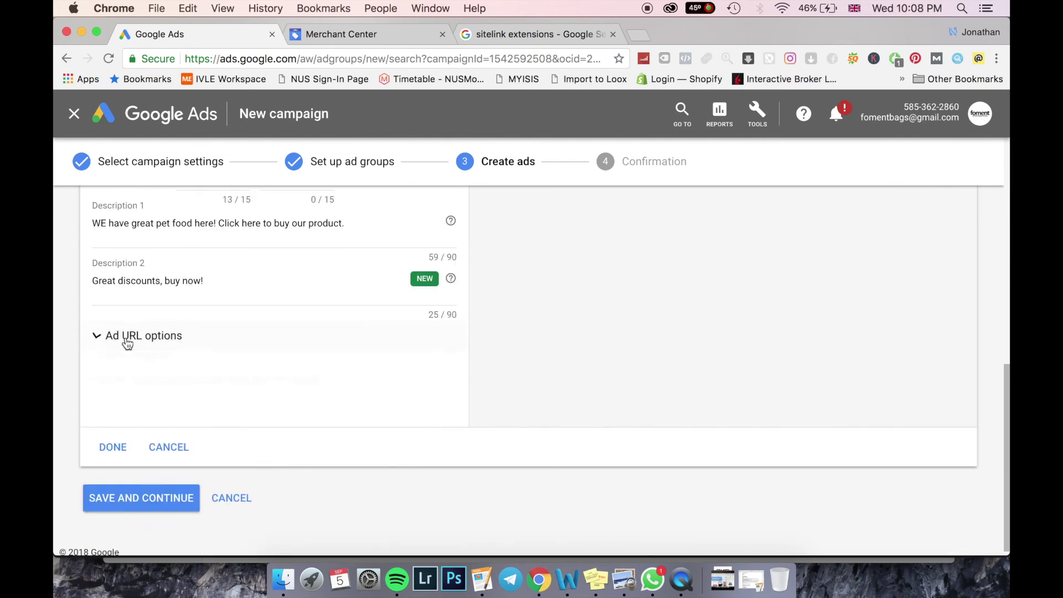
Finish the text ad, save it and continue through the confirmation to the new campaign.
click(116, 440)
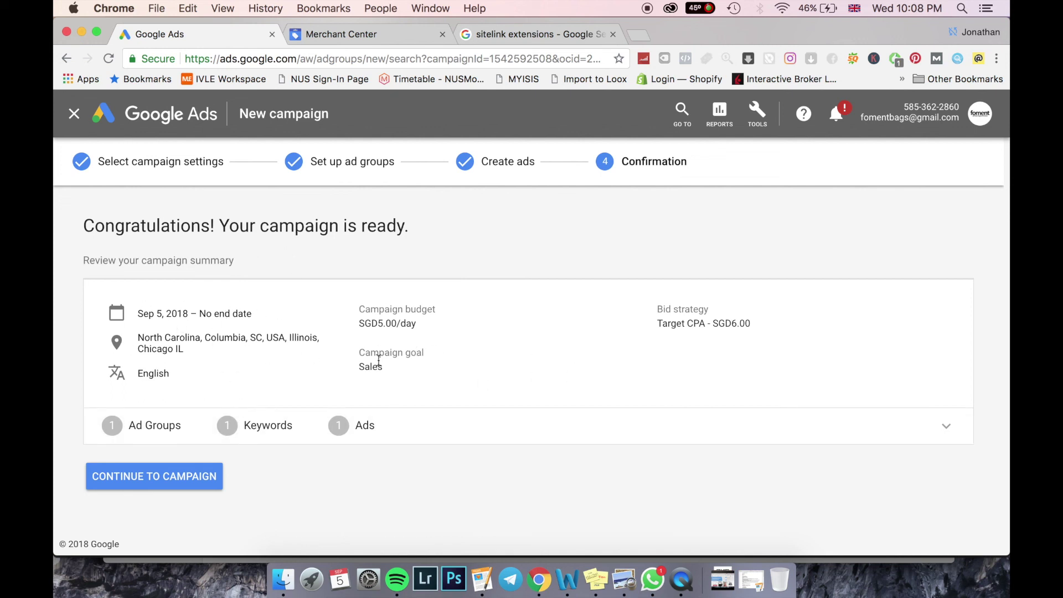
click(211, 479)
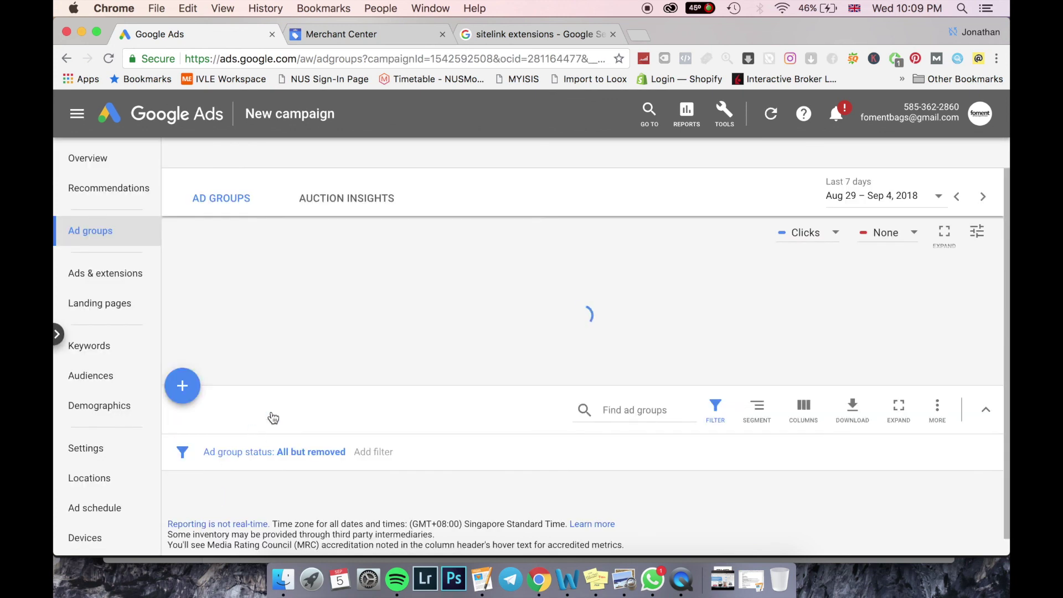
Remove the "win ad grou[" ad group from the win campaign and confirm the removal.
scroll(360, 361, down, 2)
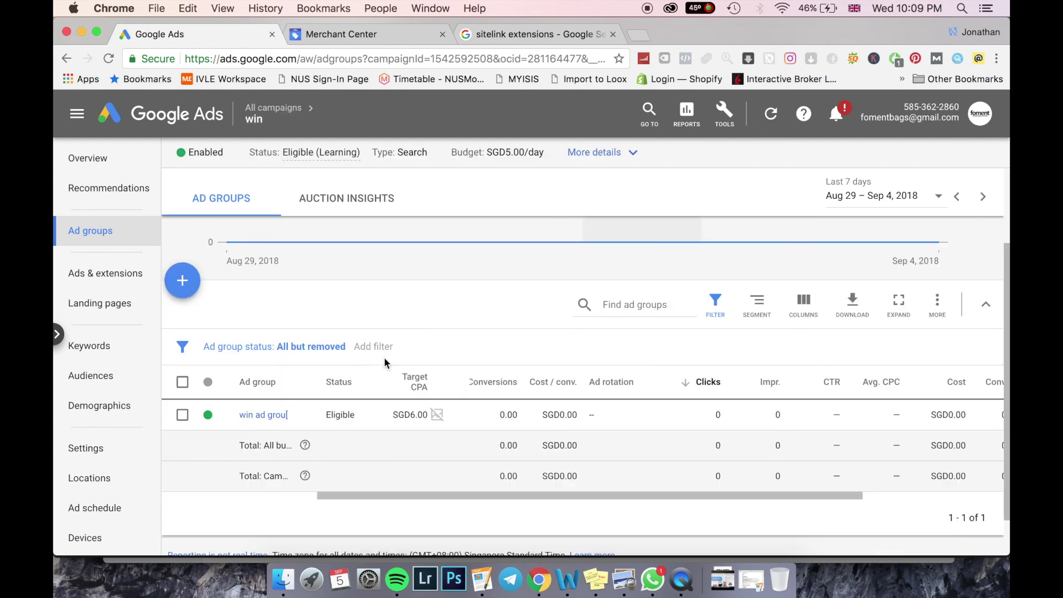
click(183, 415)
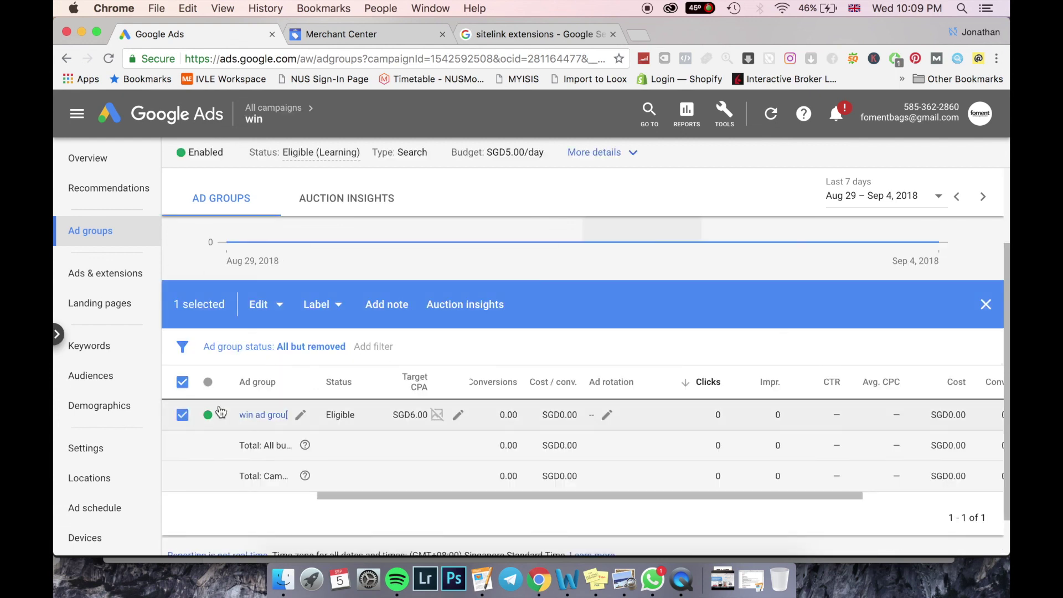
click(278, 308)
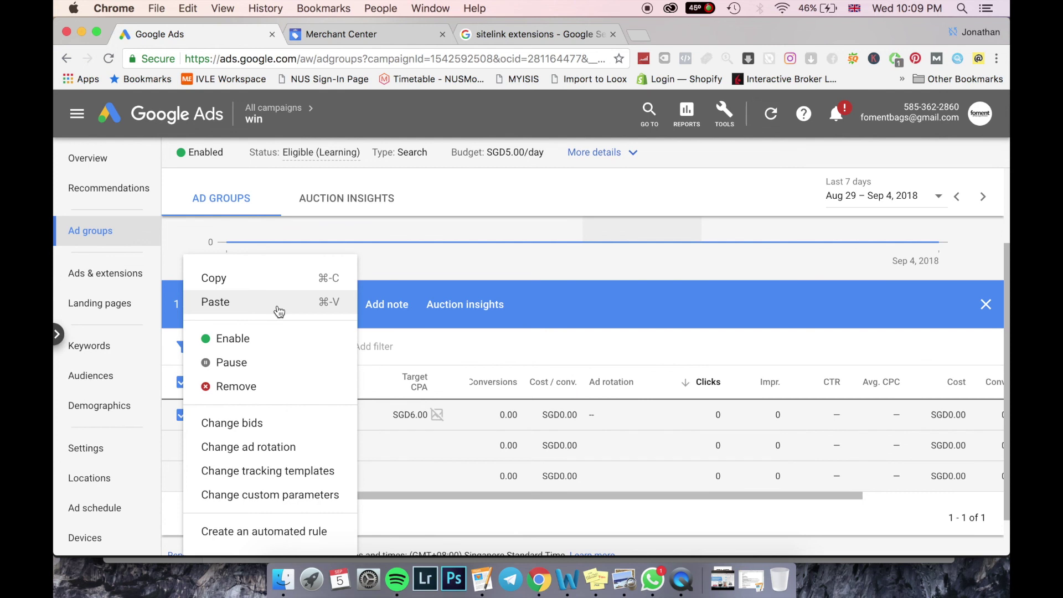
click(275, 388)
click(626, 352)
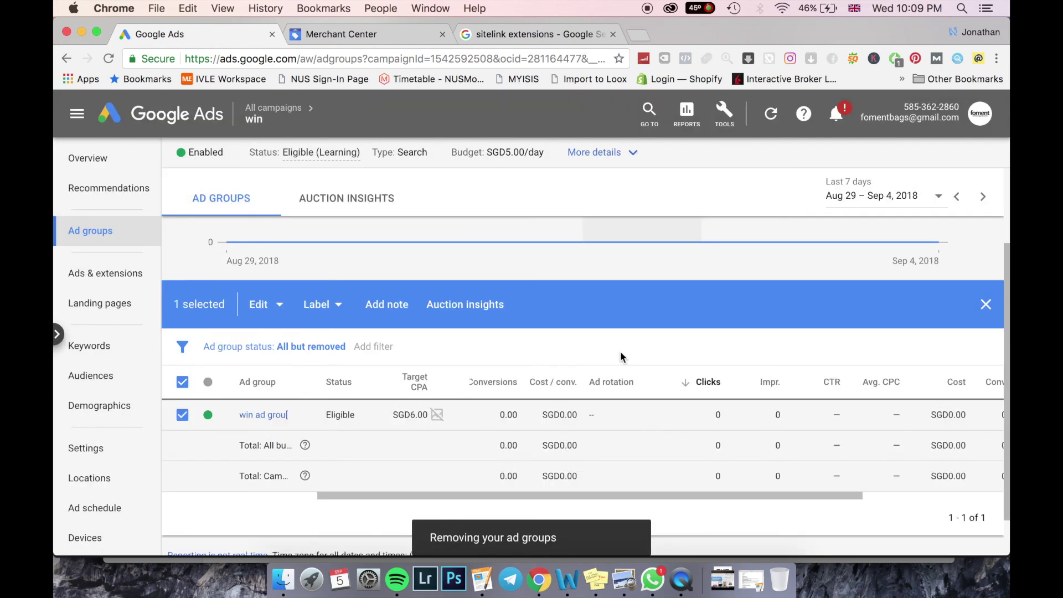